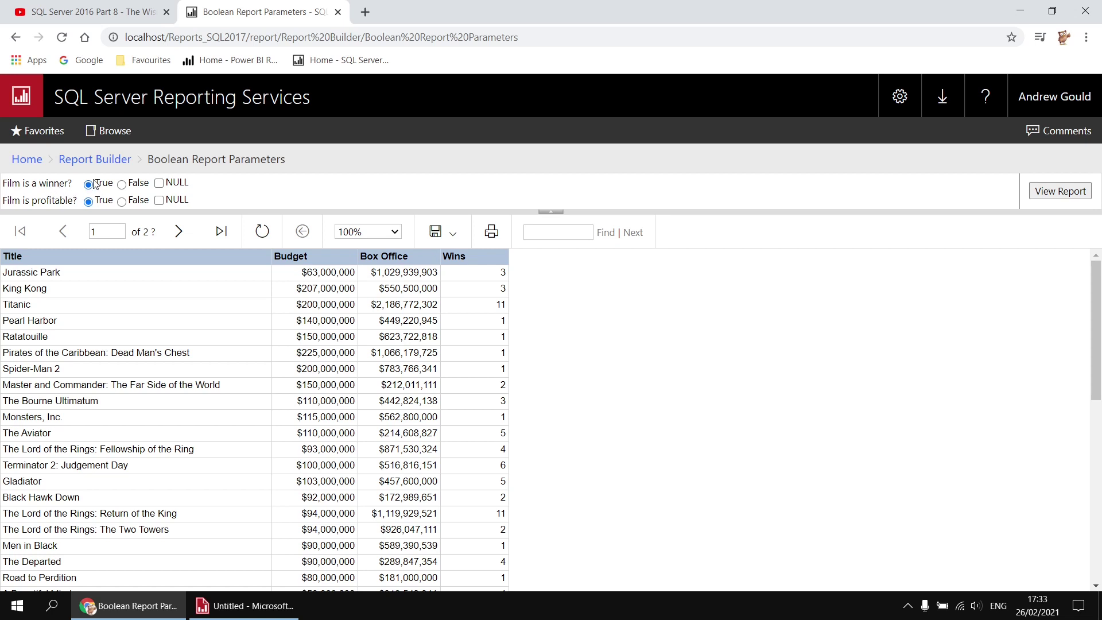
Run the report for losing unprofitable films, losing profitable films, and winning unprofitable films by switching the two True/False parameters
left_click(122, 184)
left_click(1062, 195)
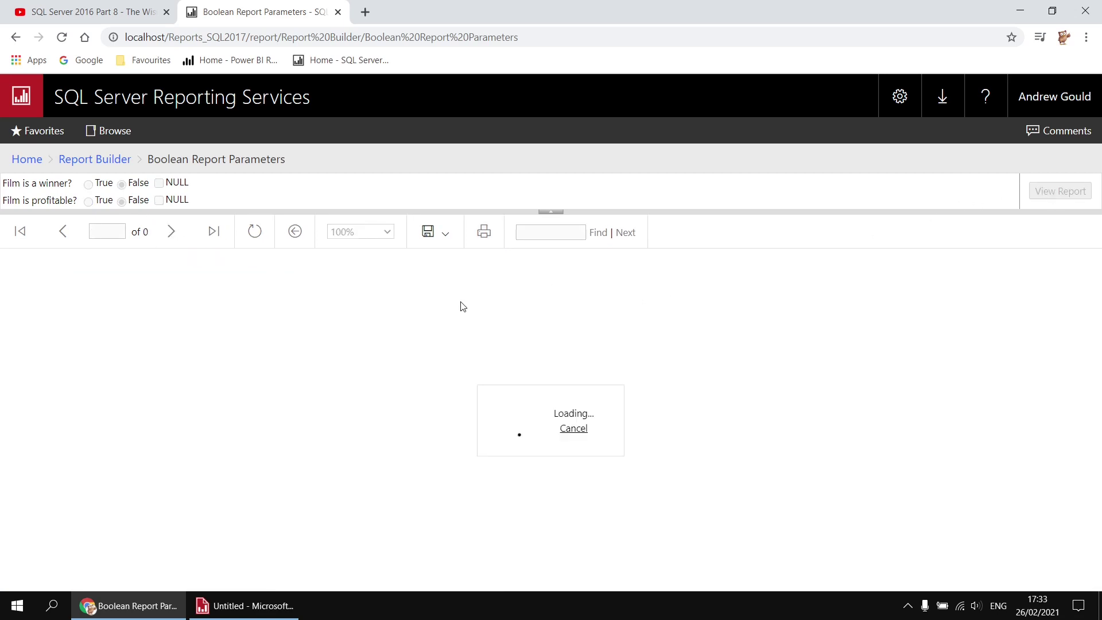
left_click(88, 201)
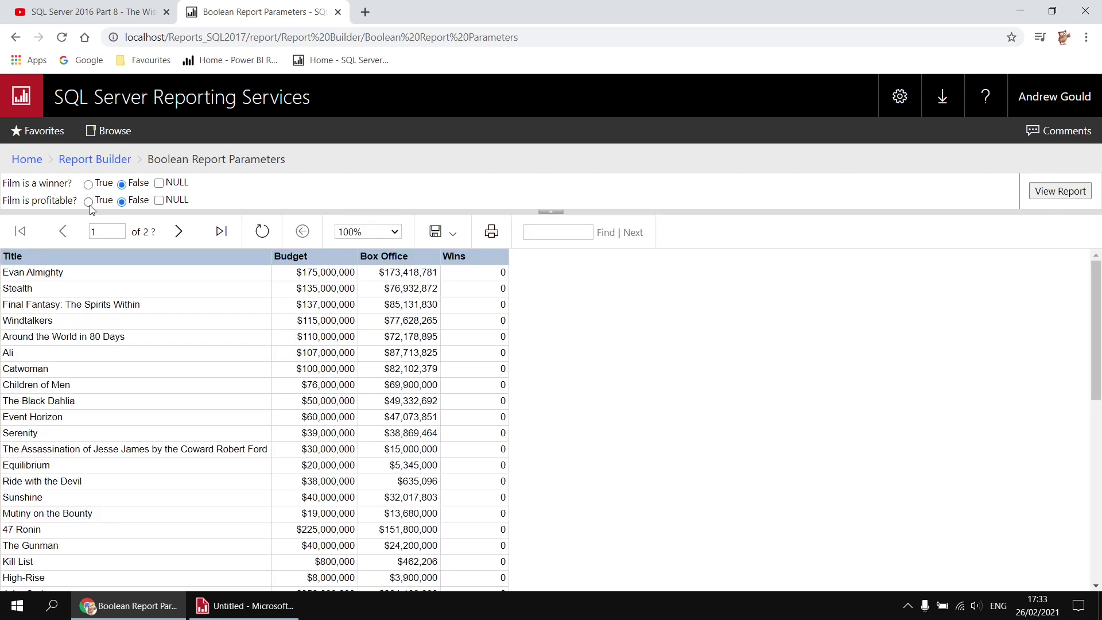
left_click(1061, 192)
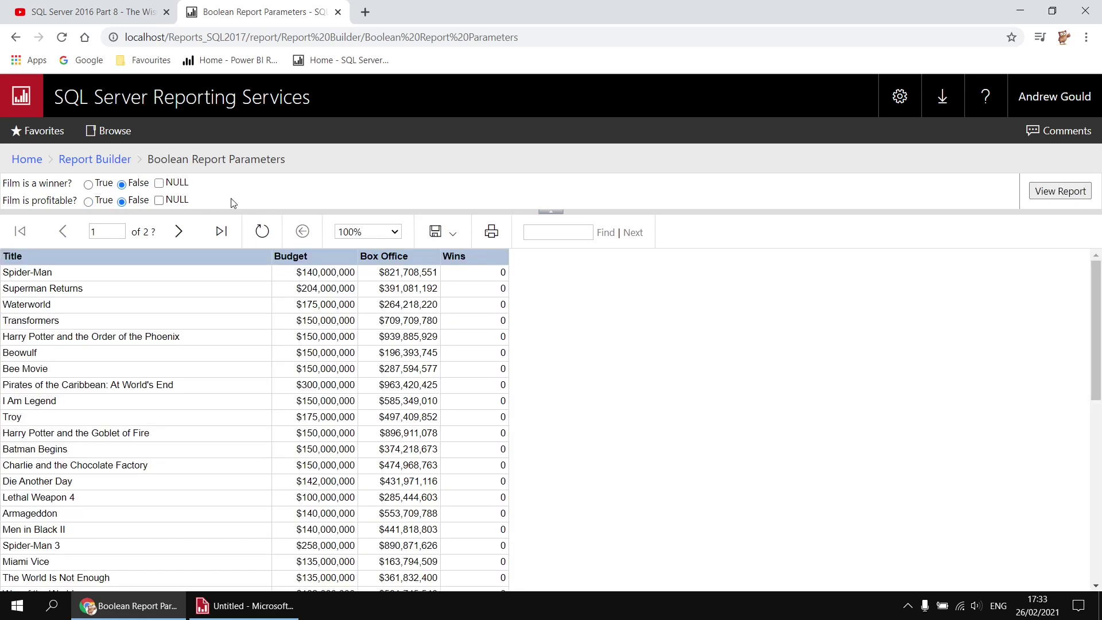
left_click(88, 184)
left_click(1038, 194)
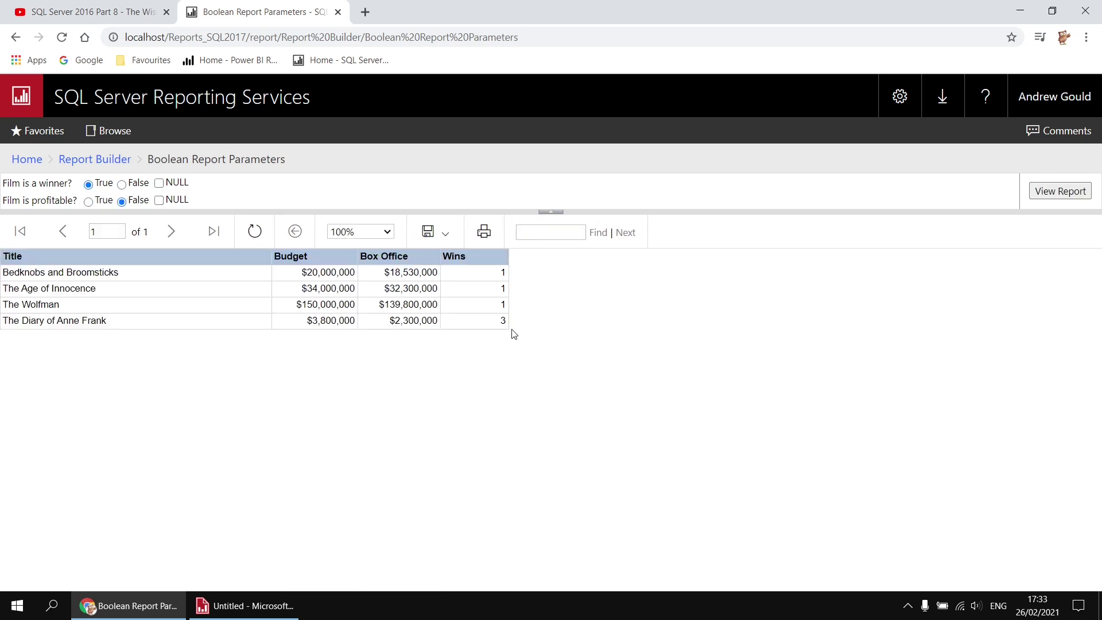
Set the winner parameter and the profitable parameter to NULL one after the other, running the report each time
left_click(159, 183)
left_click(1060, 194)
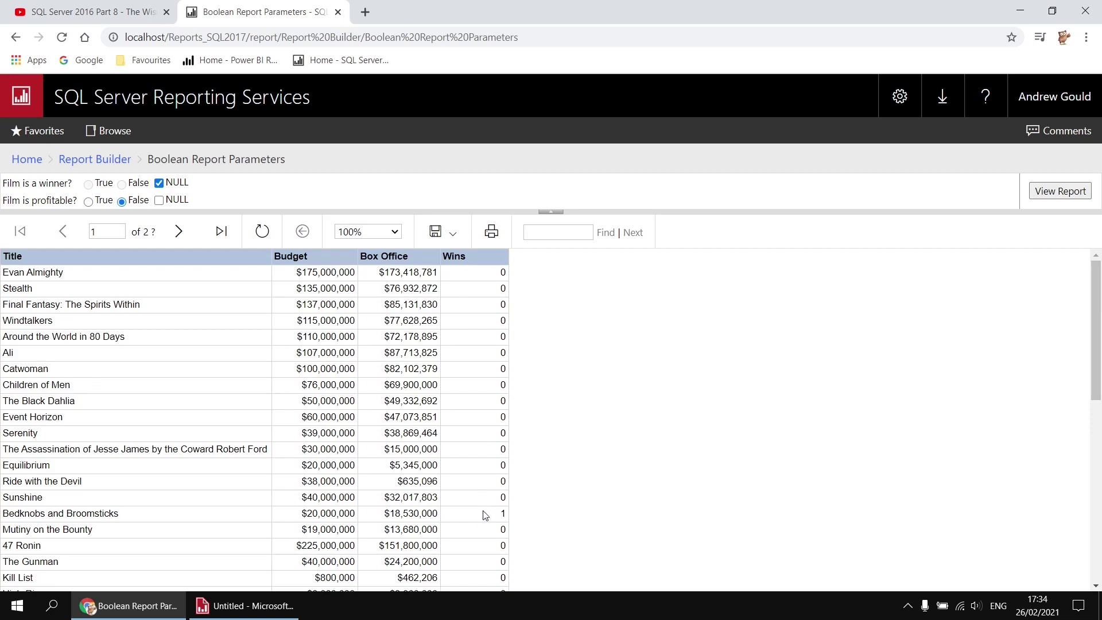
left_click(159, 200)
left_click(1060, 191)
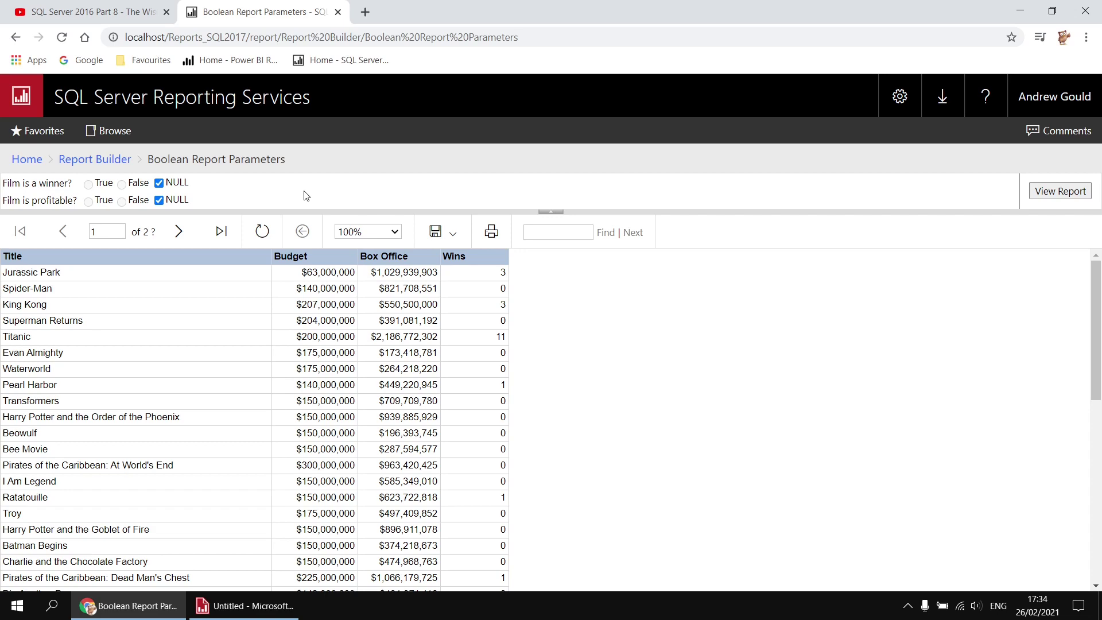
Switch to Report Builder and add a data source named Movies with an embedded connection of type Microsoft SQL Server
left_click(87, 14)
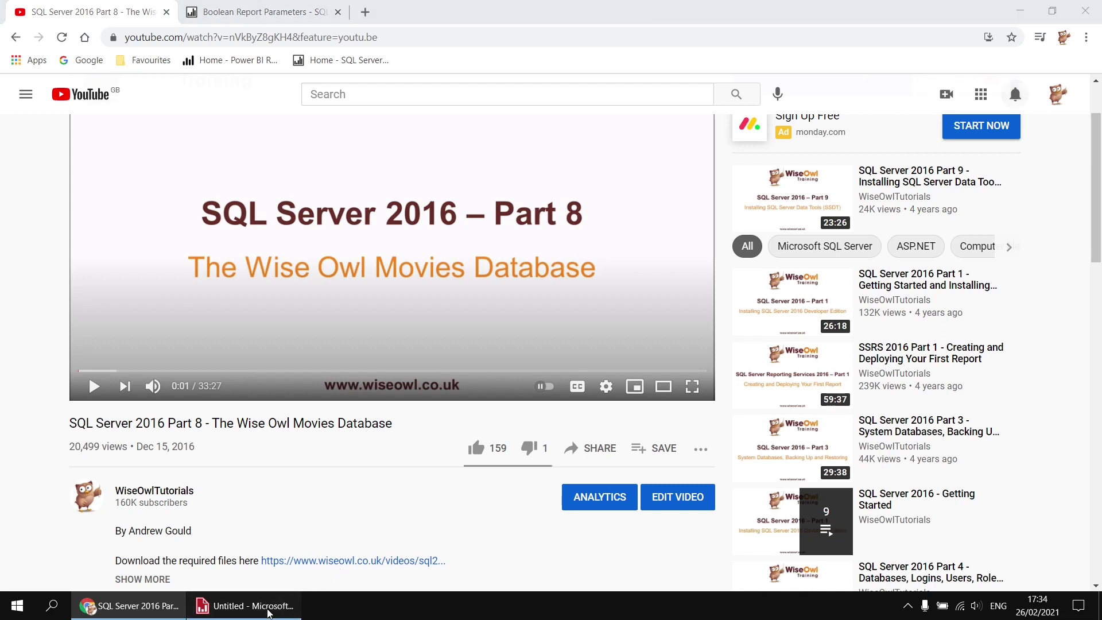
left_click(282, 603)
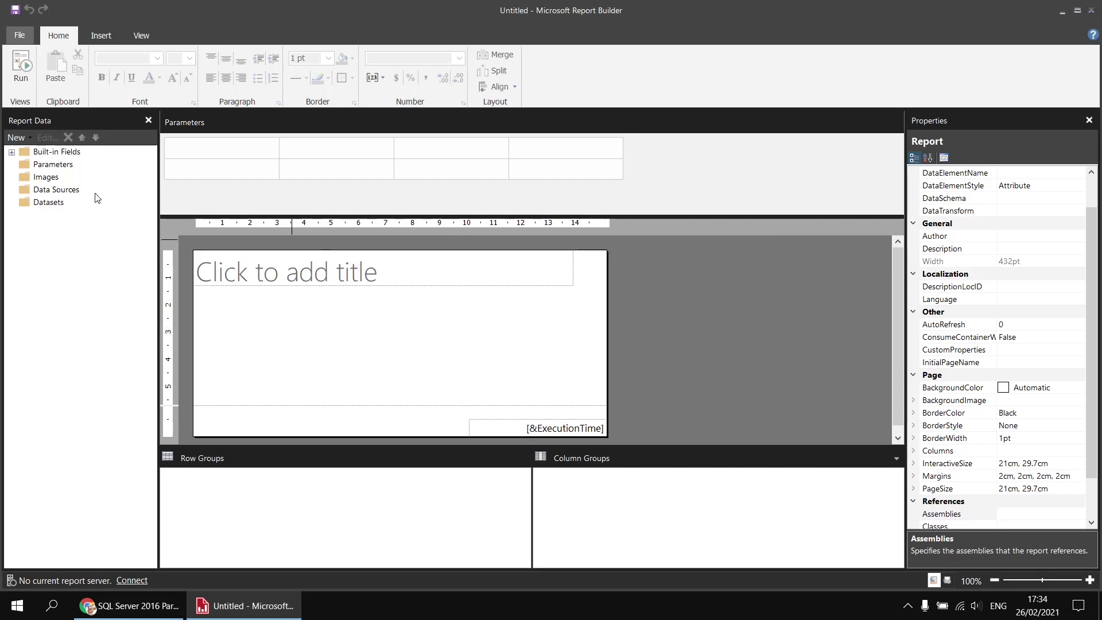
right_click(81, 196)
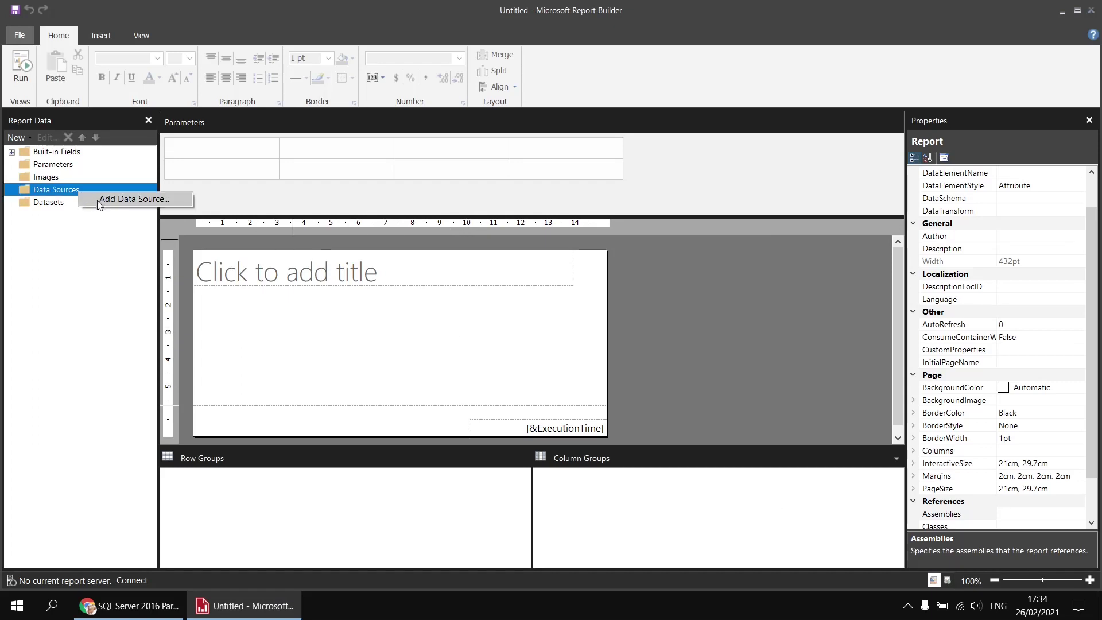
left_click(97, 201)
double_click(455, 151)
type("Movies")
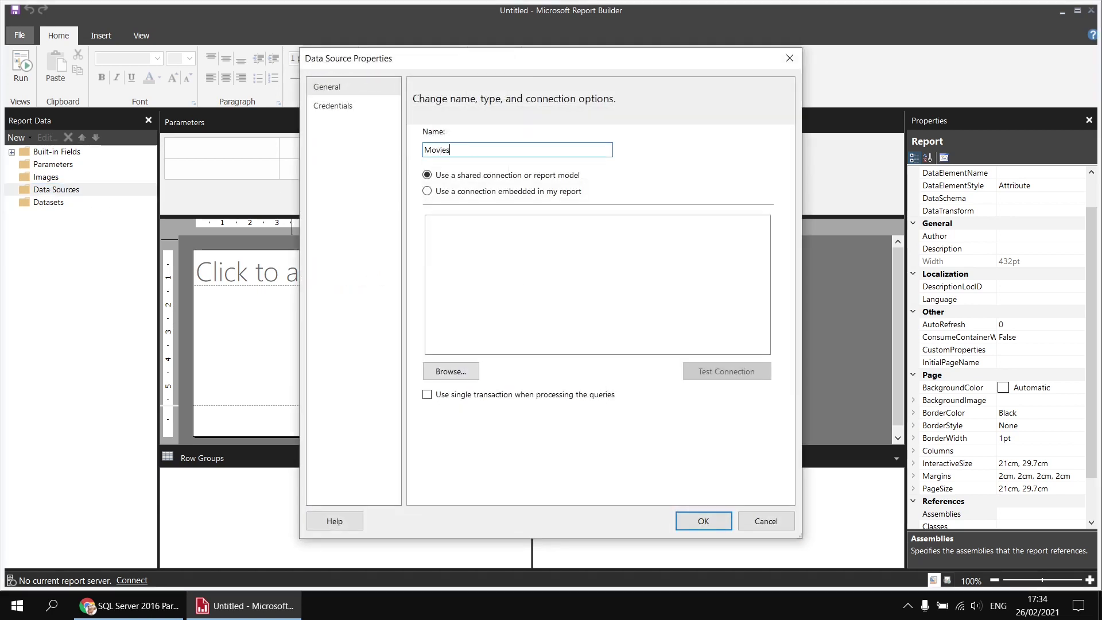
left_click(533, 192)
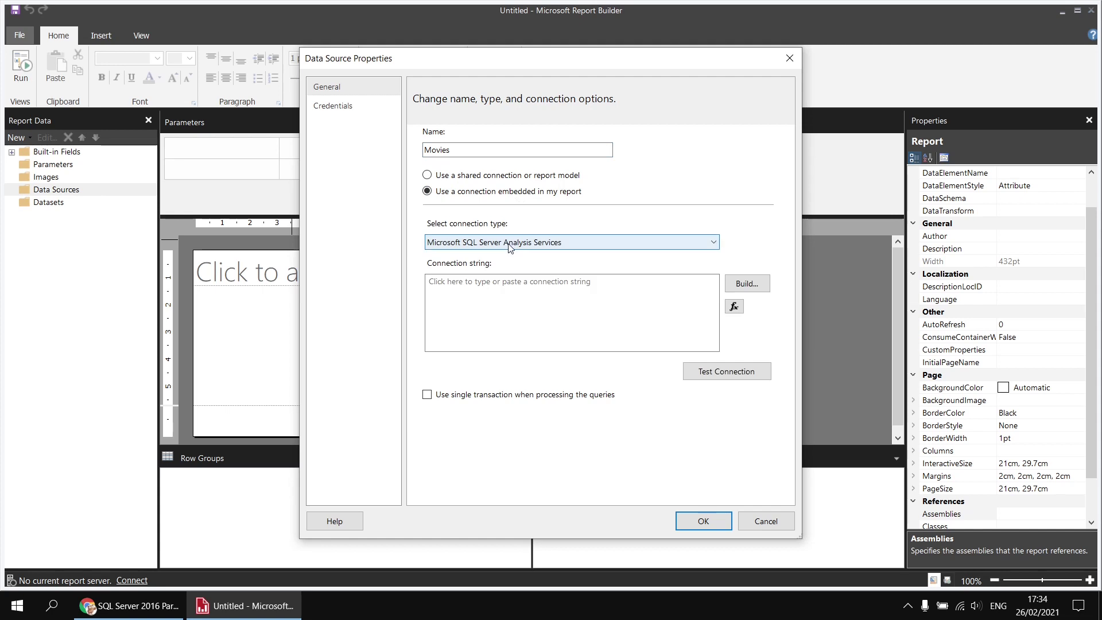
left_click(511, 244)
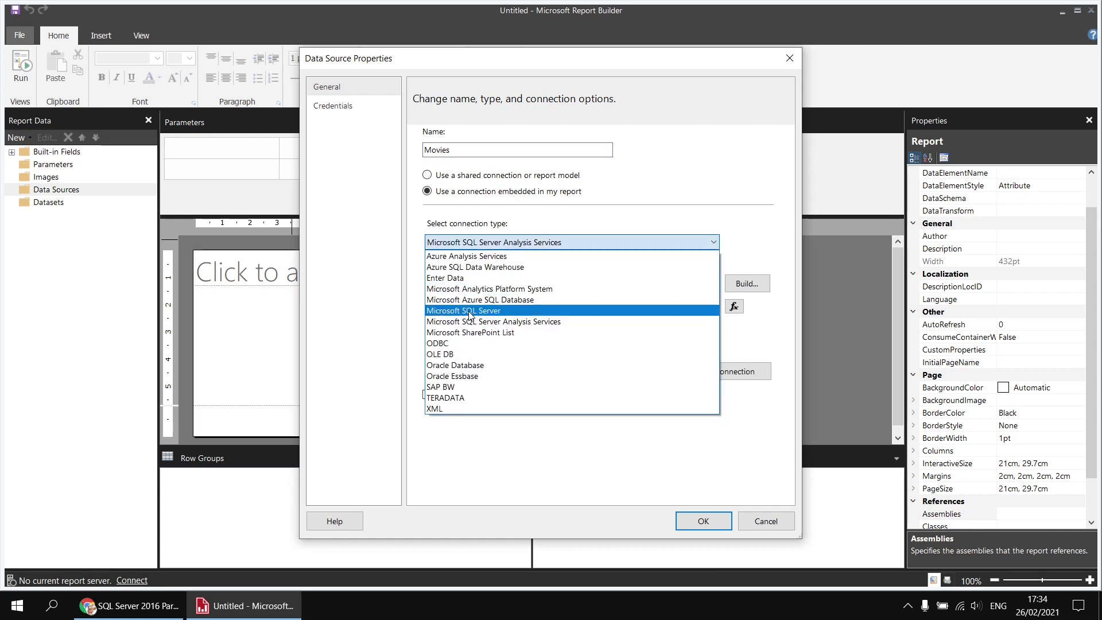
left_click(471, 309)
Build the connection to the Movies database on server .\sql2017 and save the data source
left_click(746, 284)
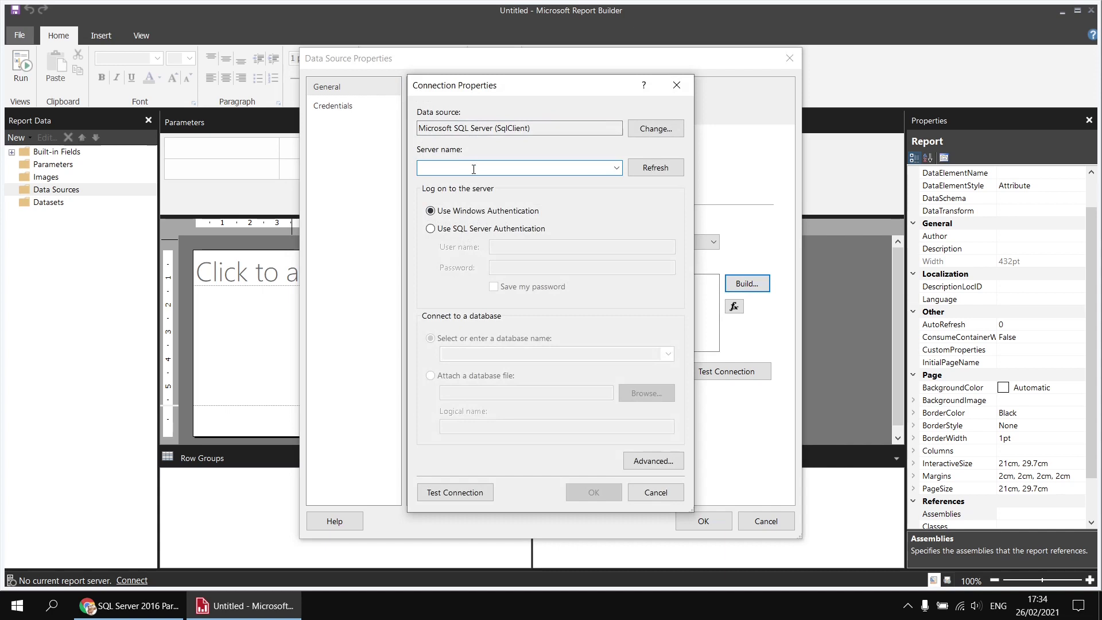
type(".\\")
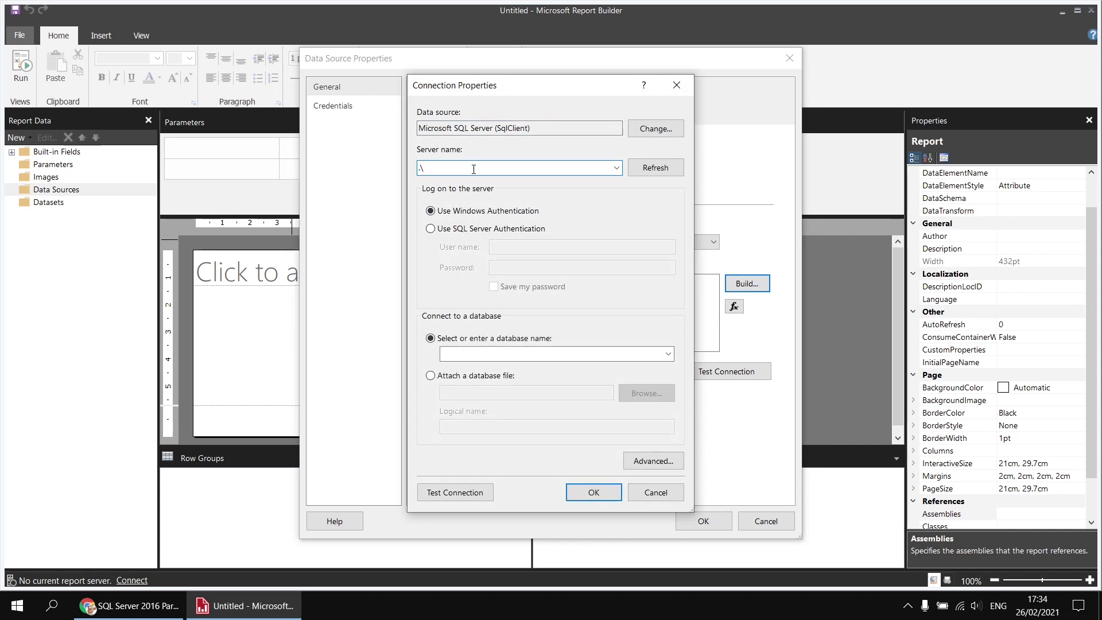
type("sql2017")
left_click(667, 354)
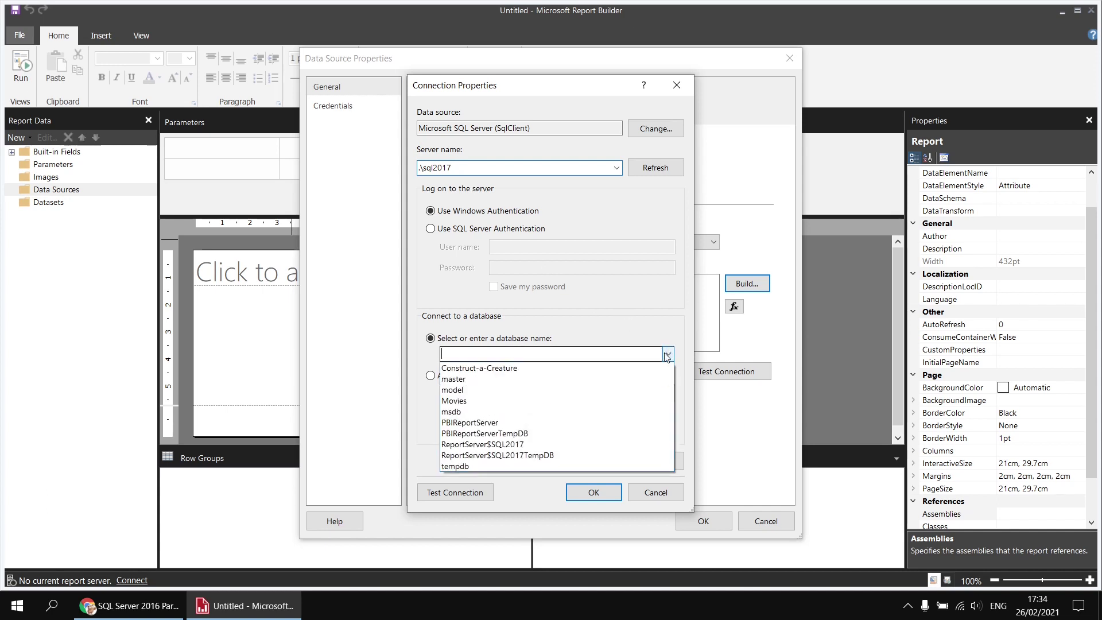
left_click(487, 402)
left_click(592, 489)
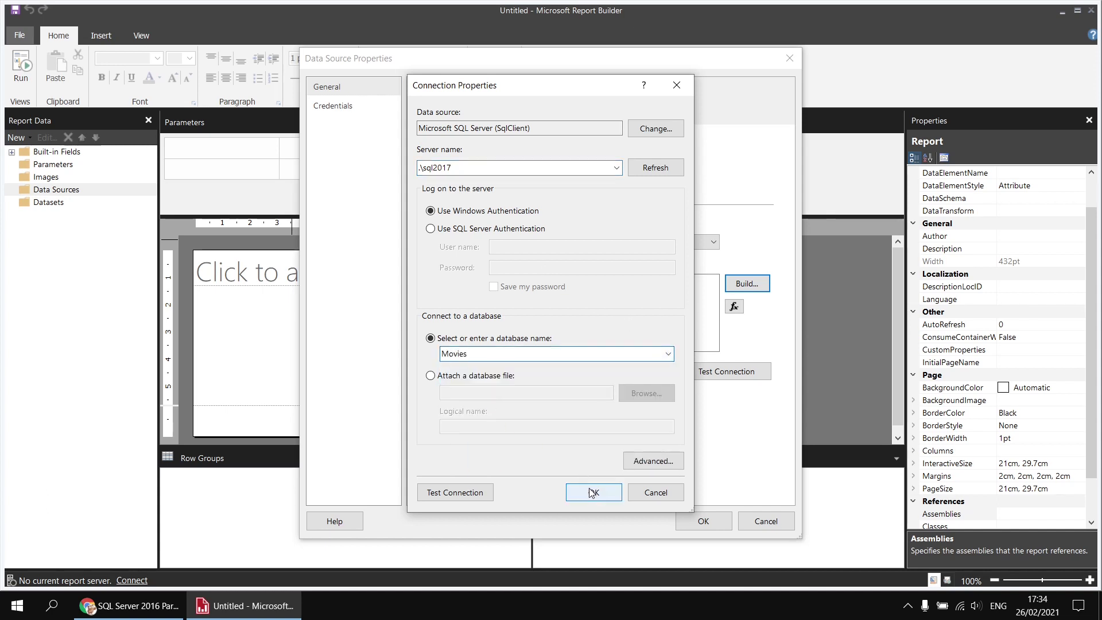
left_click(696, 513)
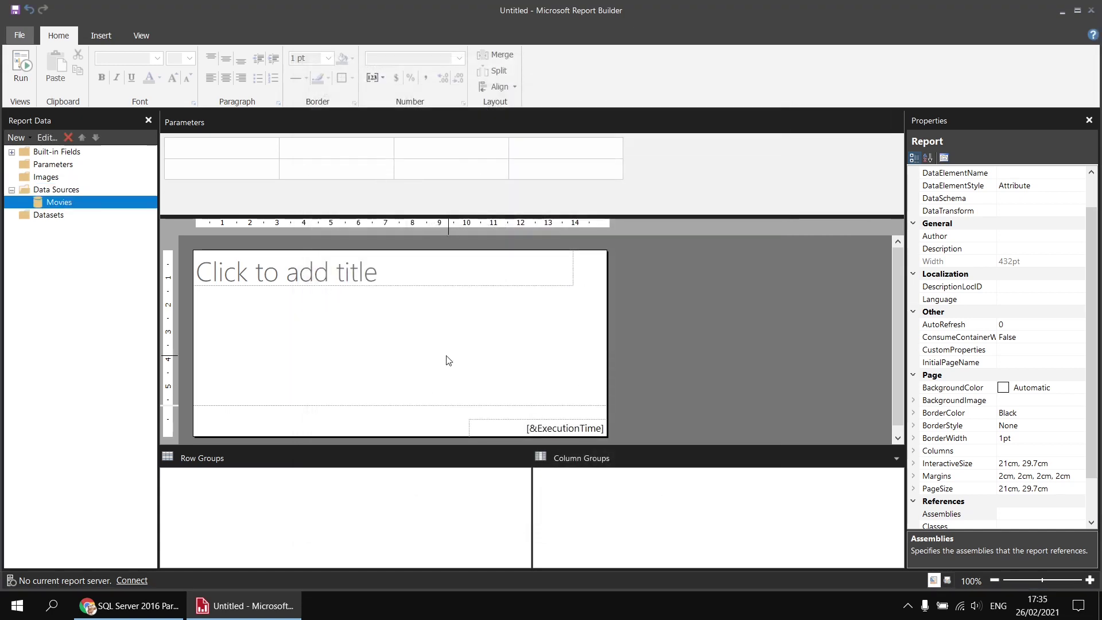
Add an embedded dataset named Films based on the Movies data source
right_click(79, 207)
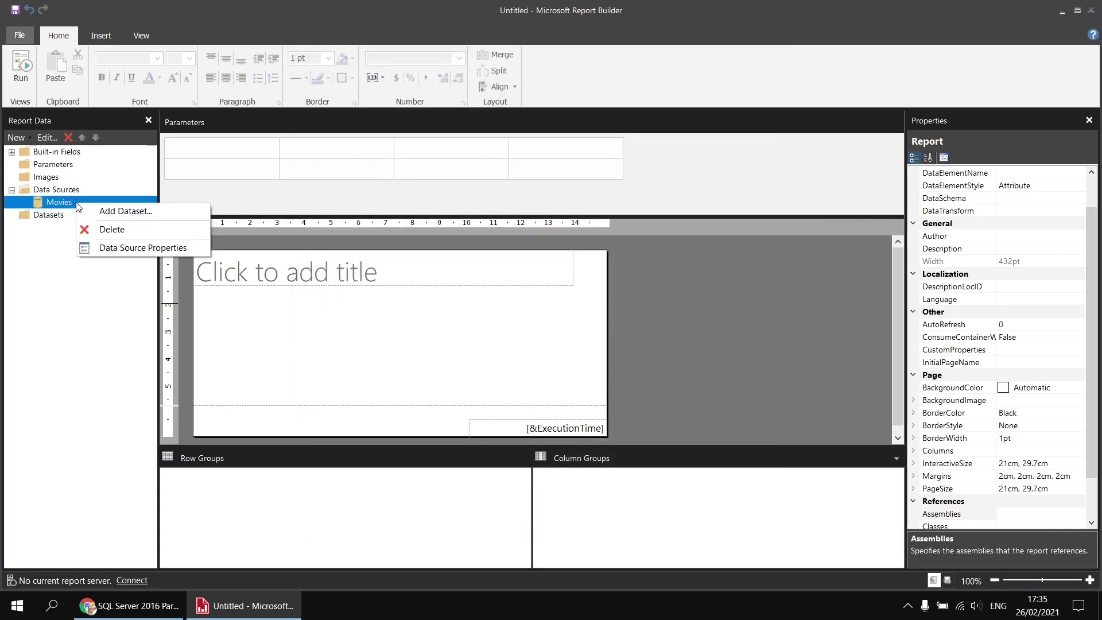
left_click(96, 210)
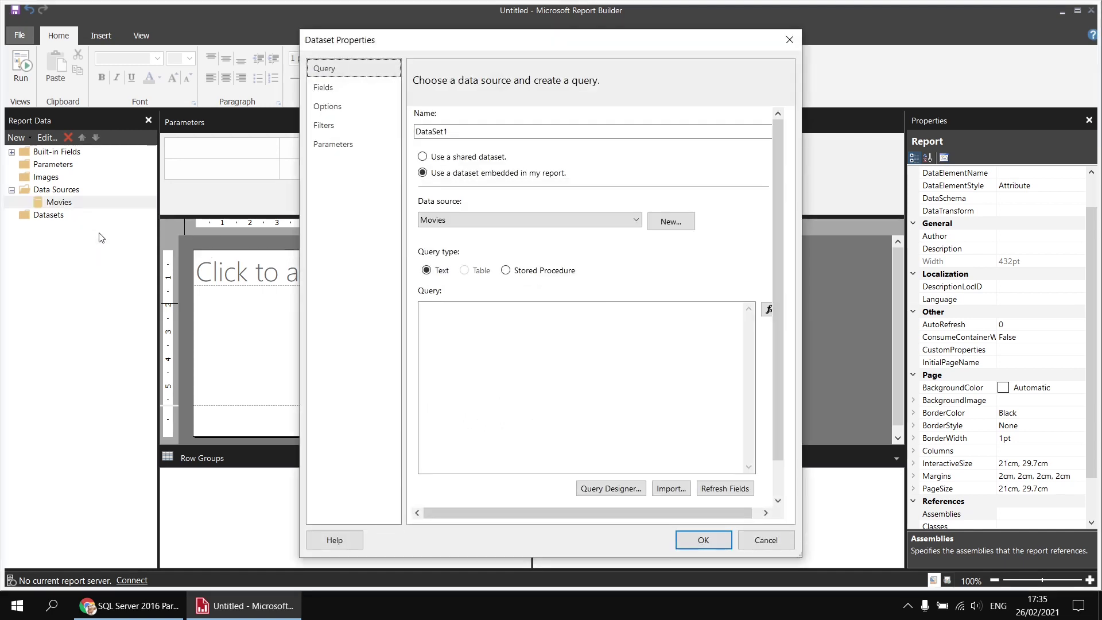
double_click(430, 132)
type("Films")
In the Query Designer, include Title, BudgetDollars, BoxOfficeDollars and OscarWins from the Film table
left_click(613, 485)
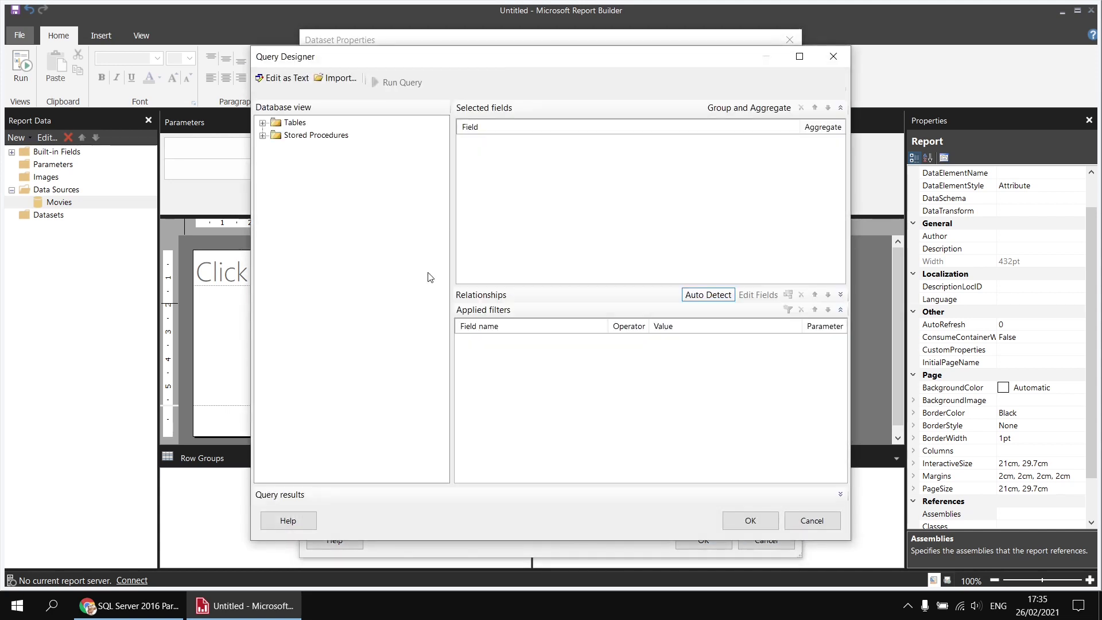
left_click(263, 123)
left_click(275, 186)
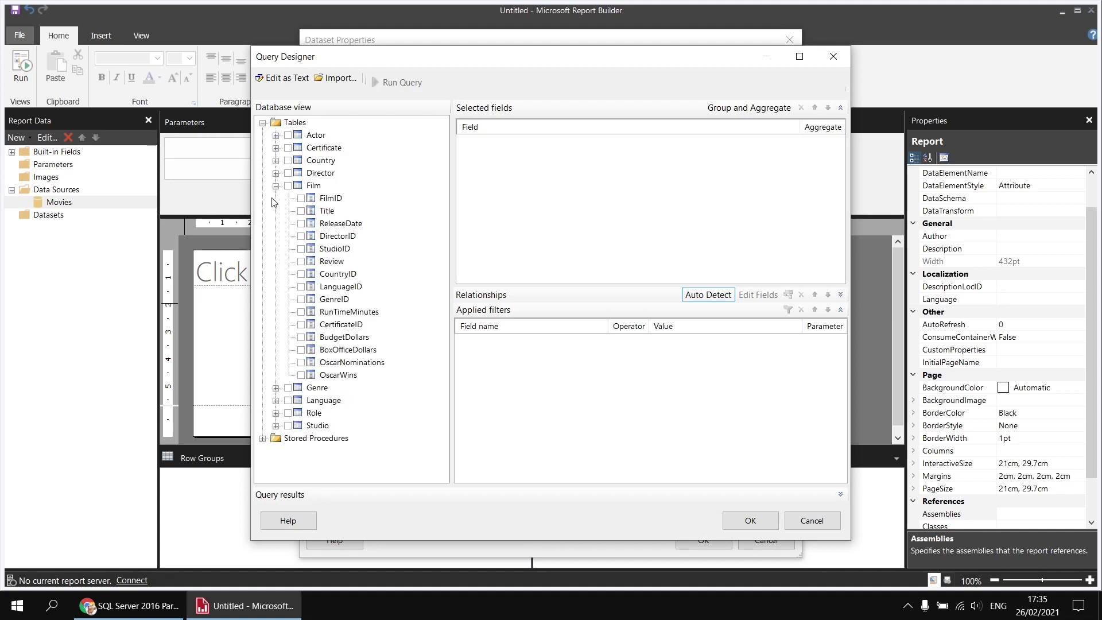
left_click(301, 211)
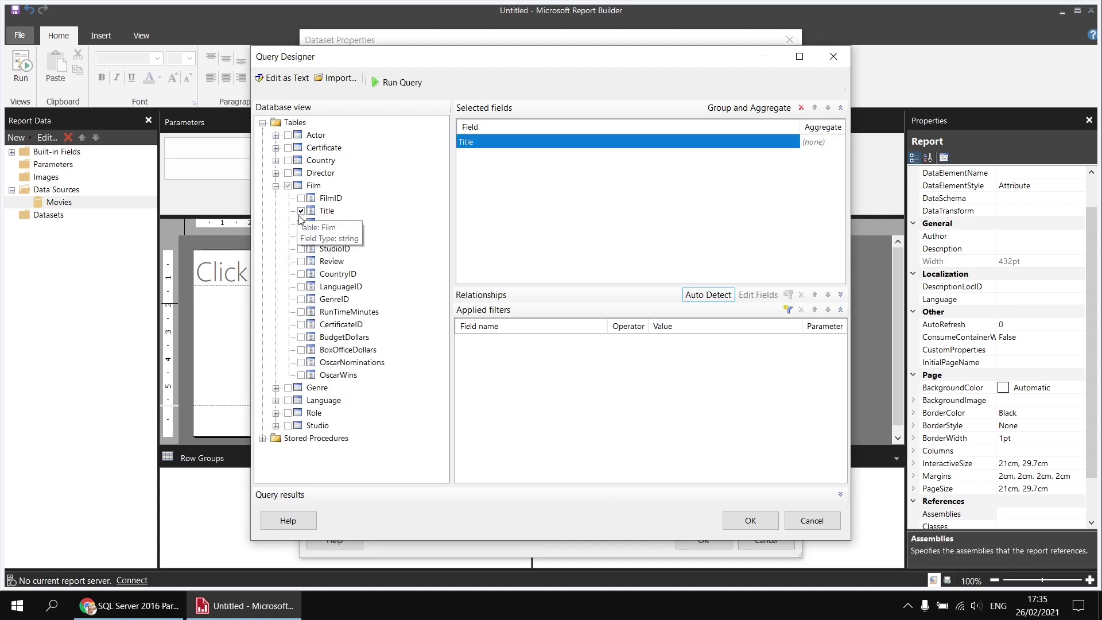
left_click(301, 338)
left_click(301, 350)
left_click(301, 376)
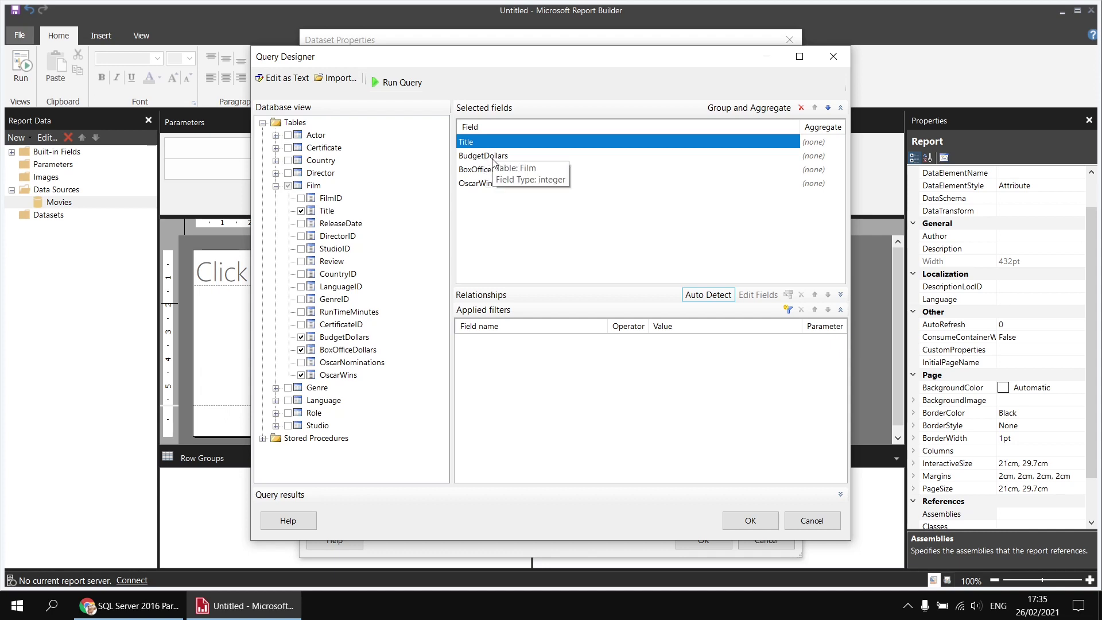
Add a query filter requiring that BudgetDollars is not (null)
left_click(789, 310)
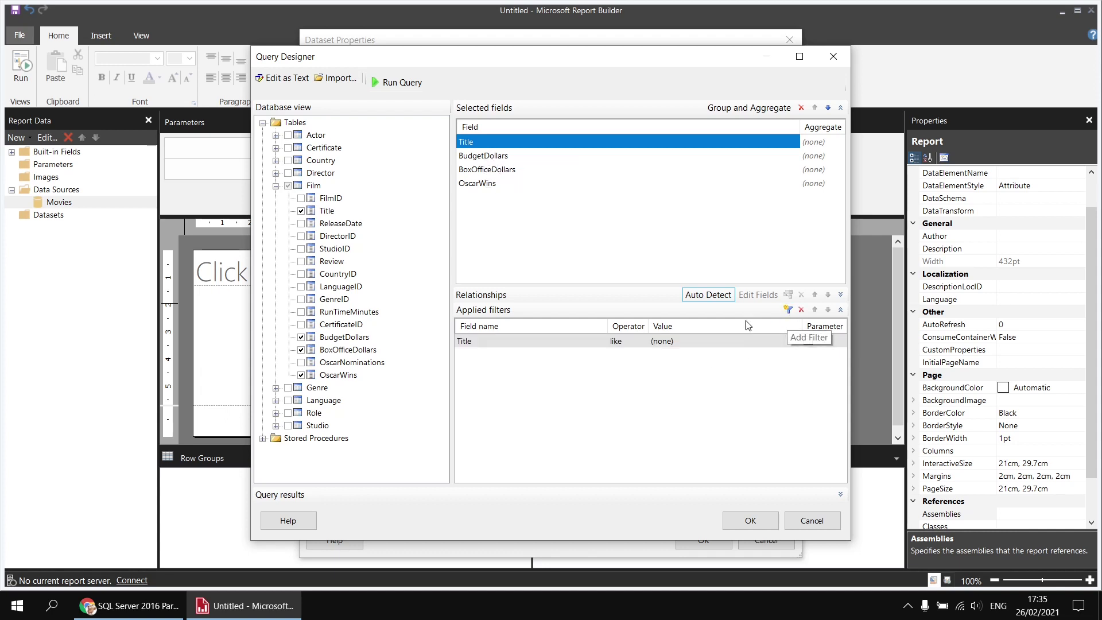
left_click(503, 343)
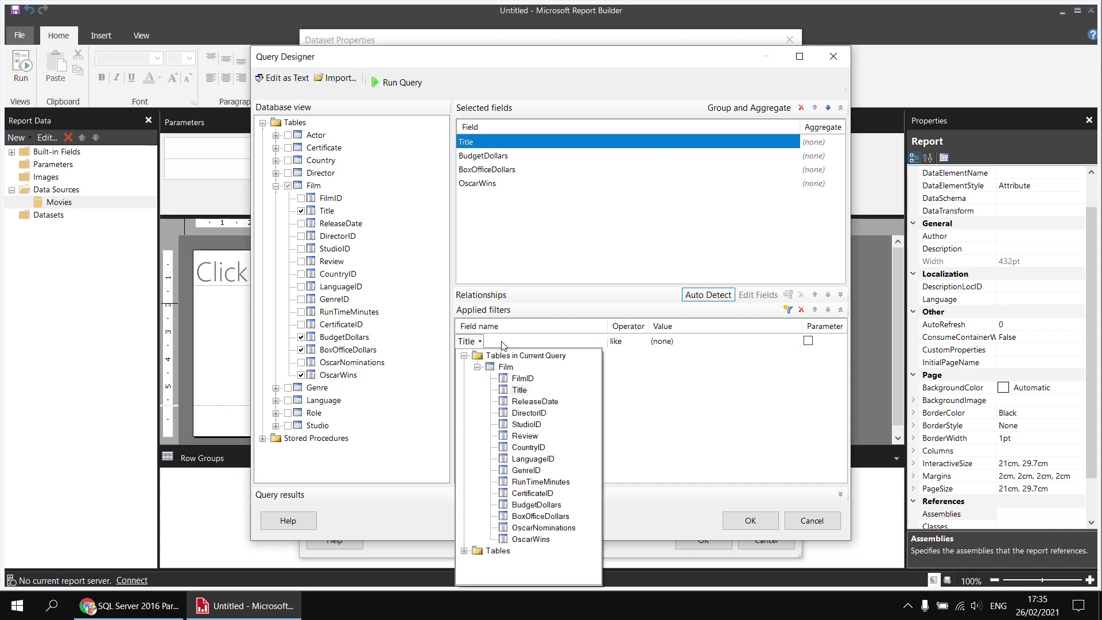
left_click(537, 505)
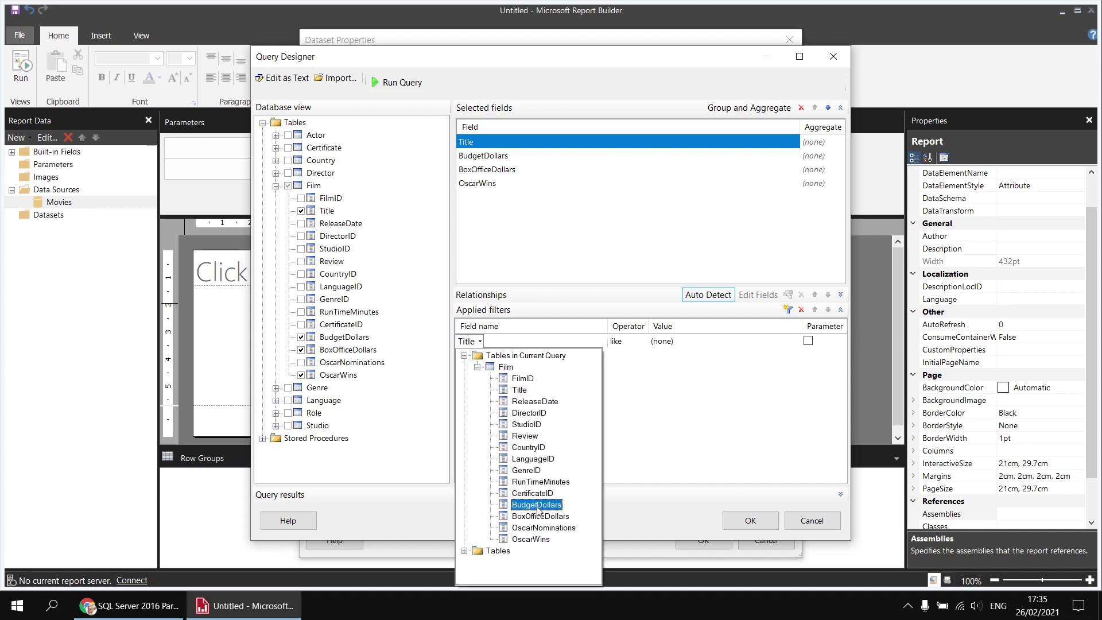
left_click(623, 341)
left_click(623, 364)
left_click(689, 342)
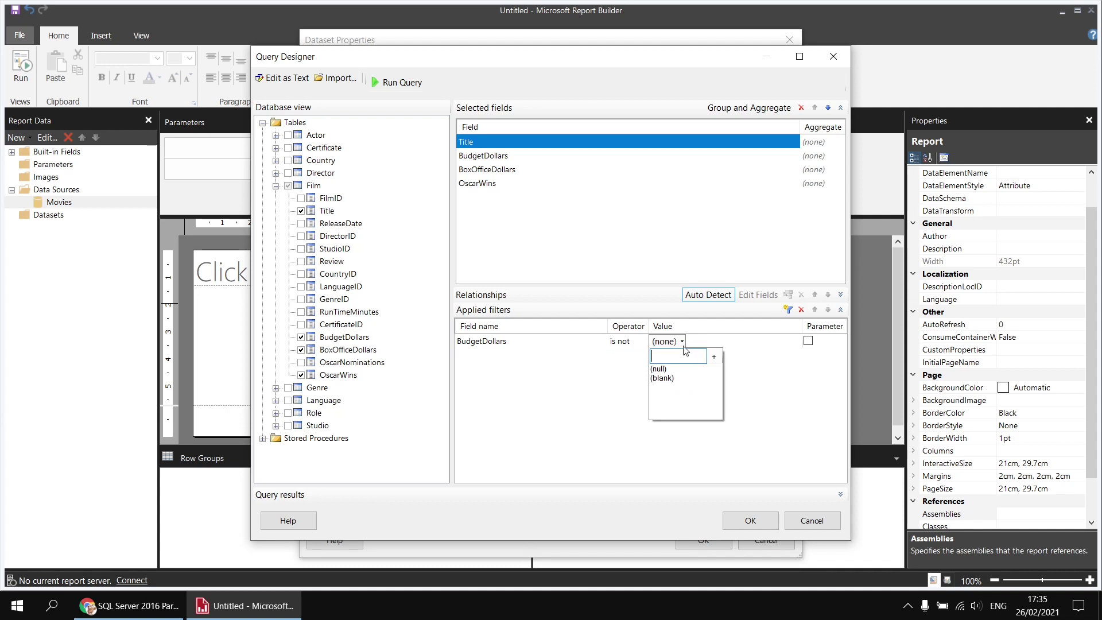
left_click(667, 374)
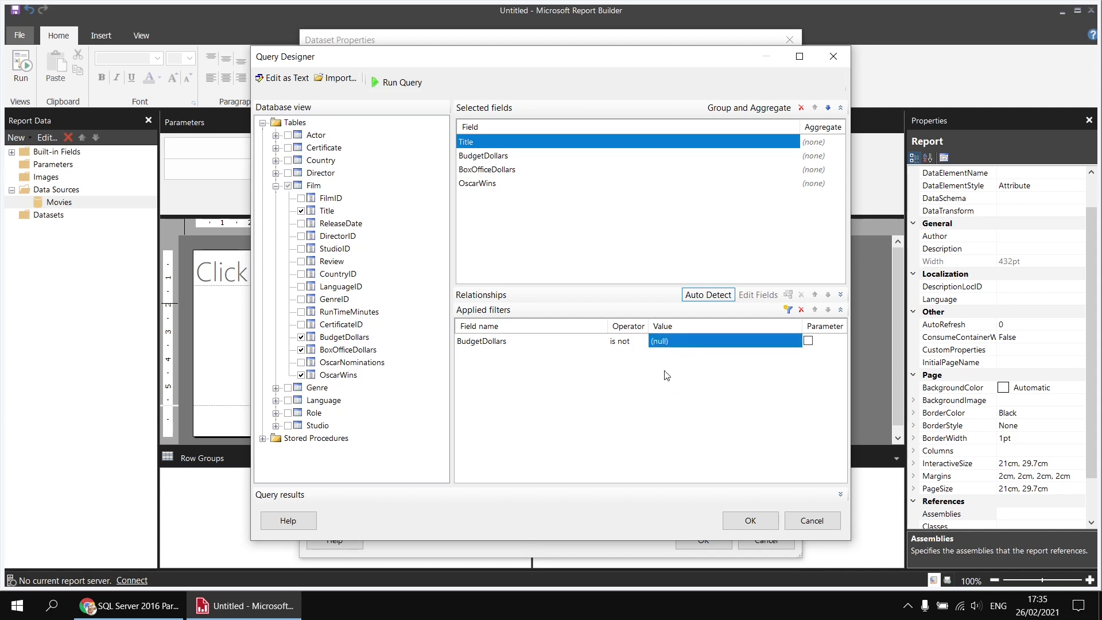
Add a second filter requiring that BoxOfficeDollars is not (null), and save the query and the Films dataset
left_click(788, 309)
left_click(523, 356)
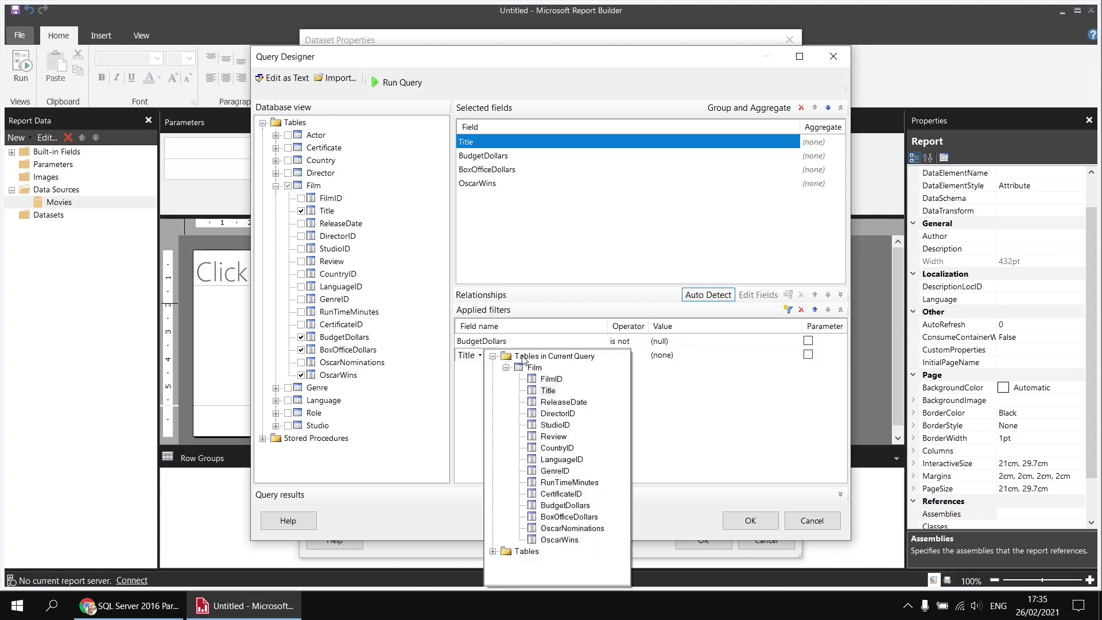
left_click(559, 517)
left_click(622, 356)
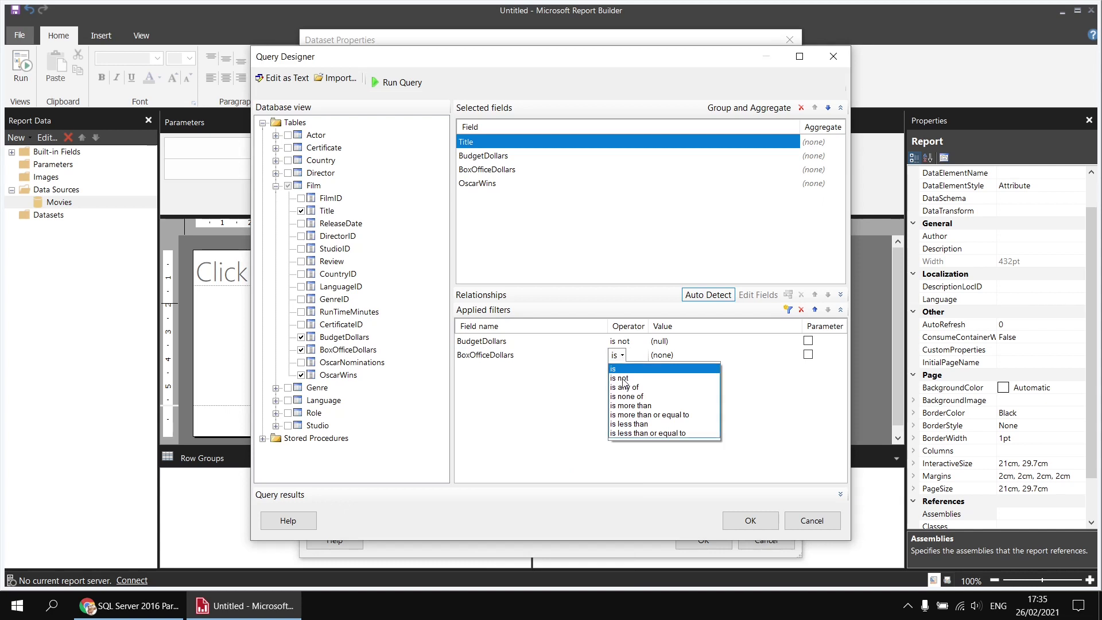
left_click(622, 379)
left_click(664, 356)
left_click(670, 389)
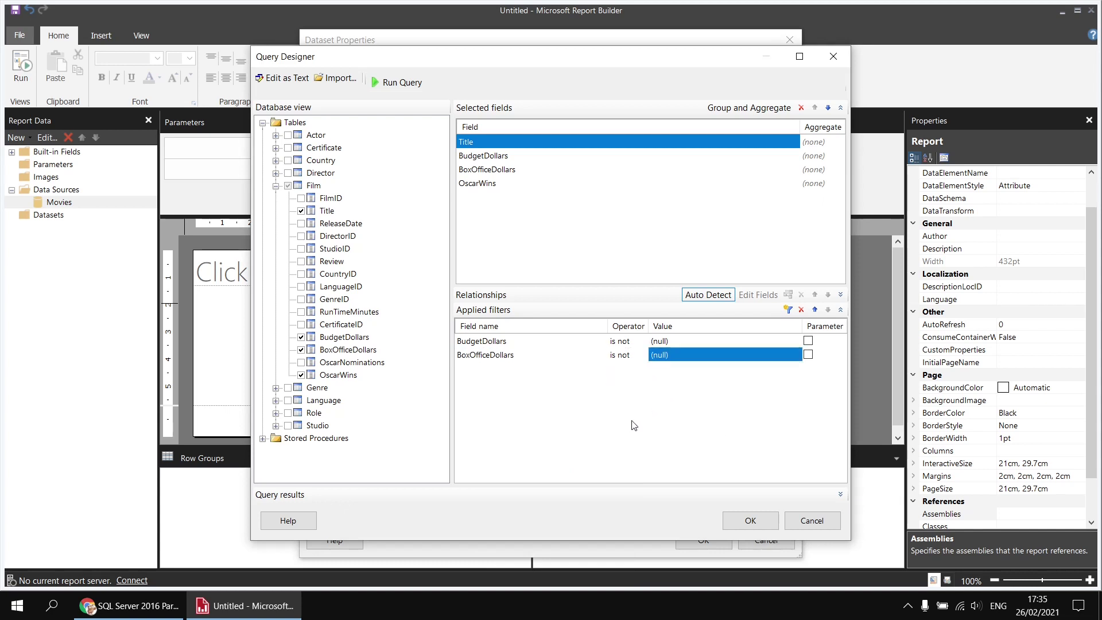
left_click(748, 520)
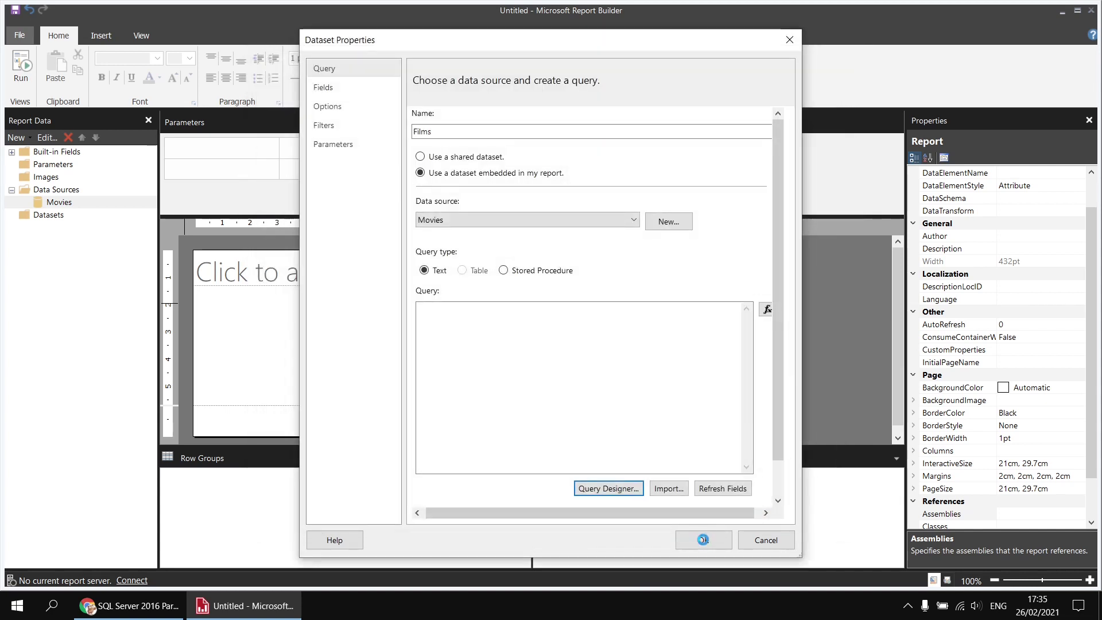
left_click(703, 540)
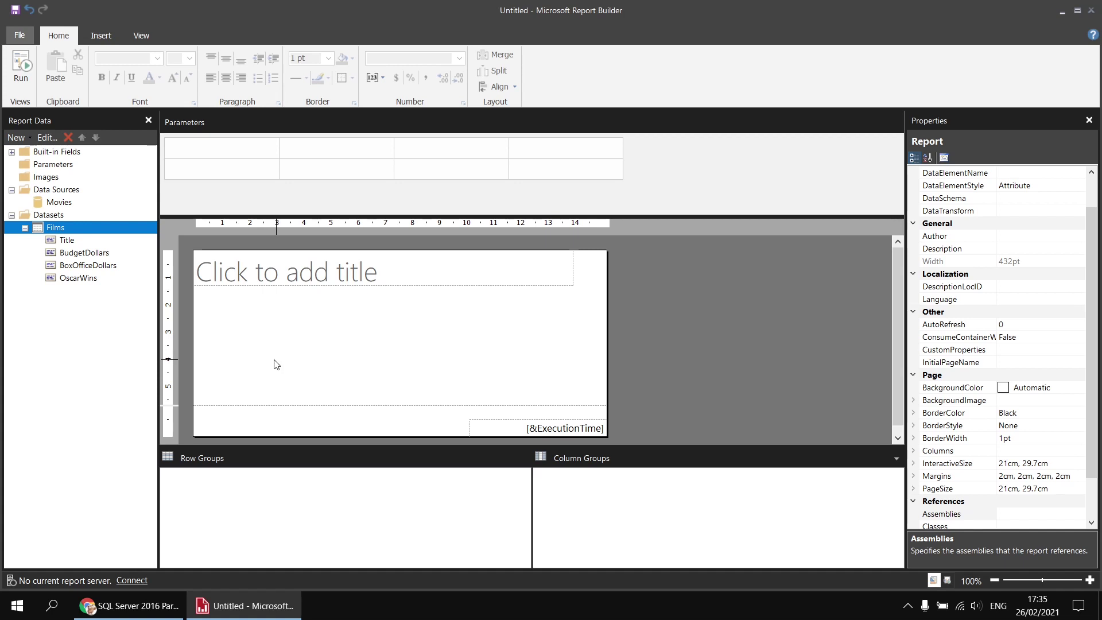
Remove the page footer from the blank report
right_click(241, 426)
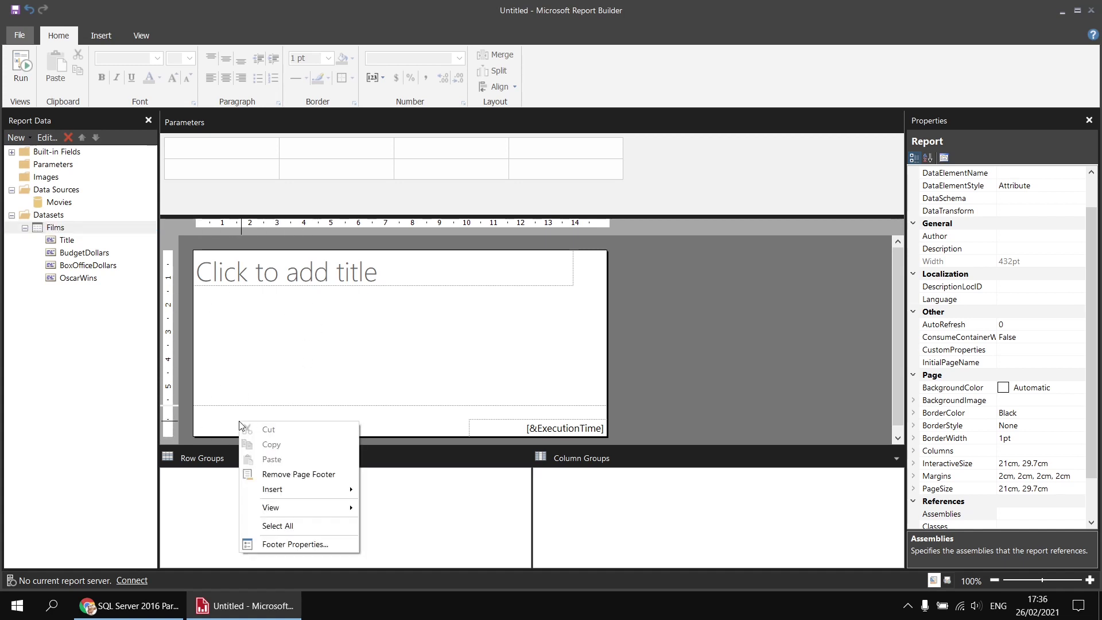
left_click(301, 476)
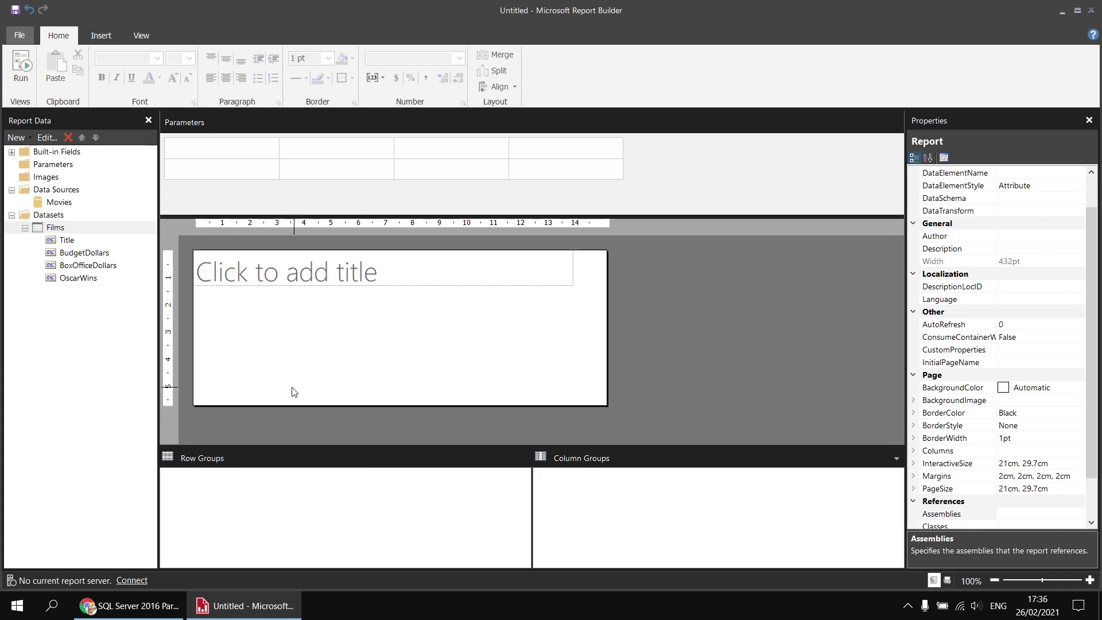
Delete the title placeholder from the report and insert a table at the upper-left corner of the body
left_click_drag(301, 309, 267, 274)
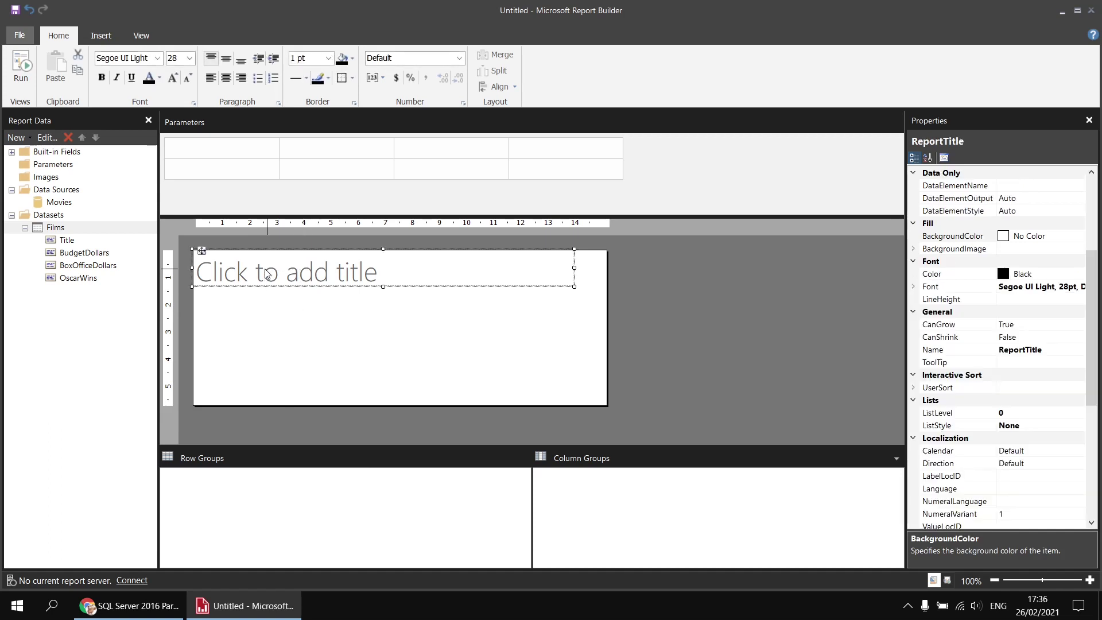
key("Delete")
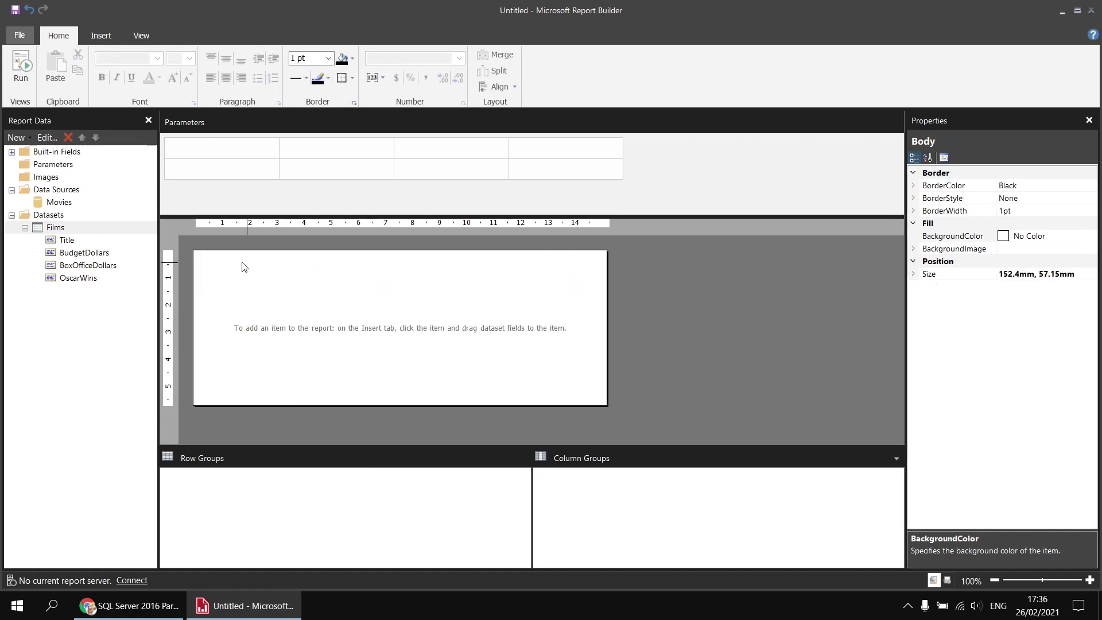
right_click(197, 258)
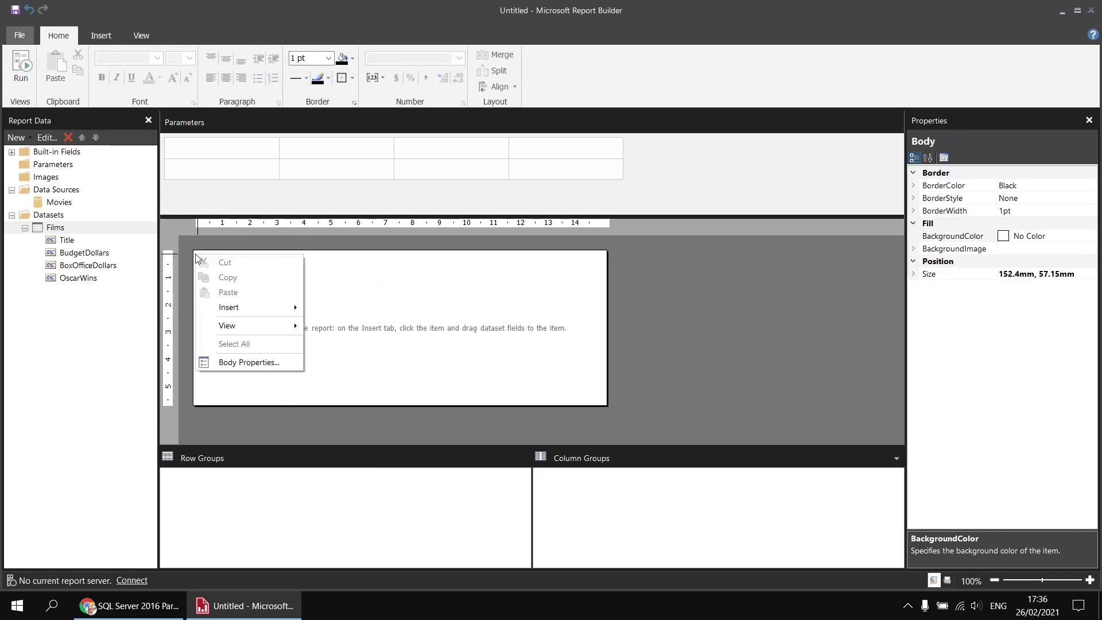
mouse_move(246, 308)
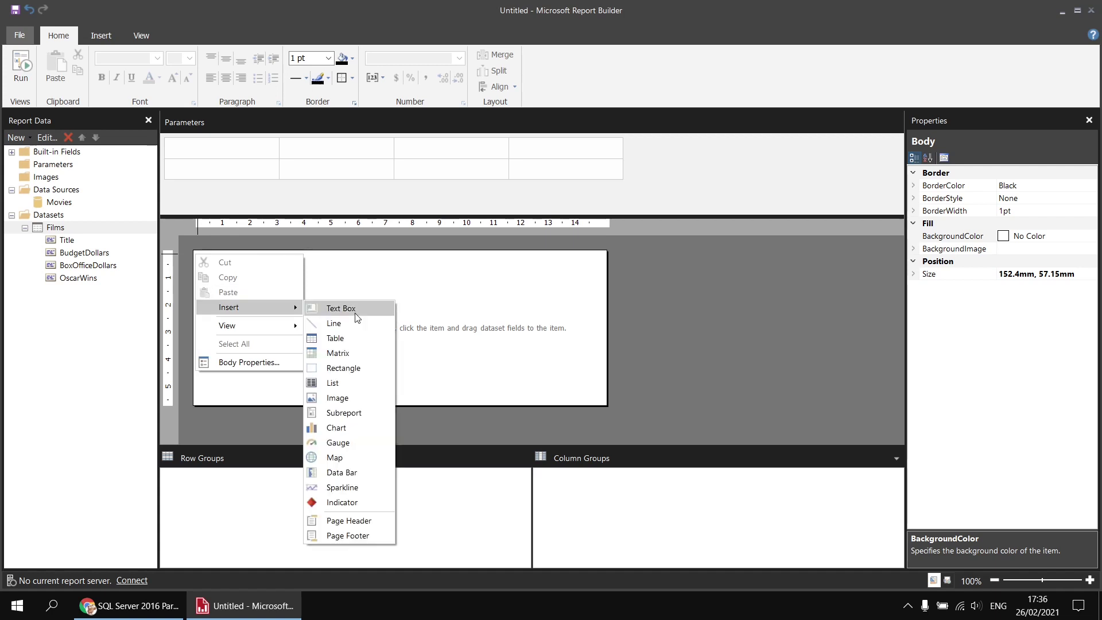
left_click(335, 338)
Fill the table's data row with Title, BudgetDollars, BoxOfficeDollars and OscarWins, and widen the Title column until the table spans the body
left_click(256, 276)
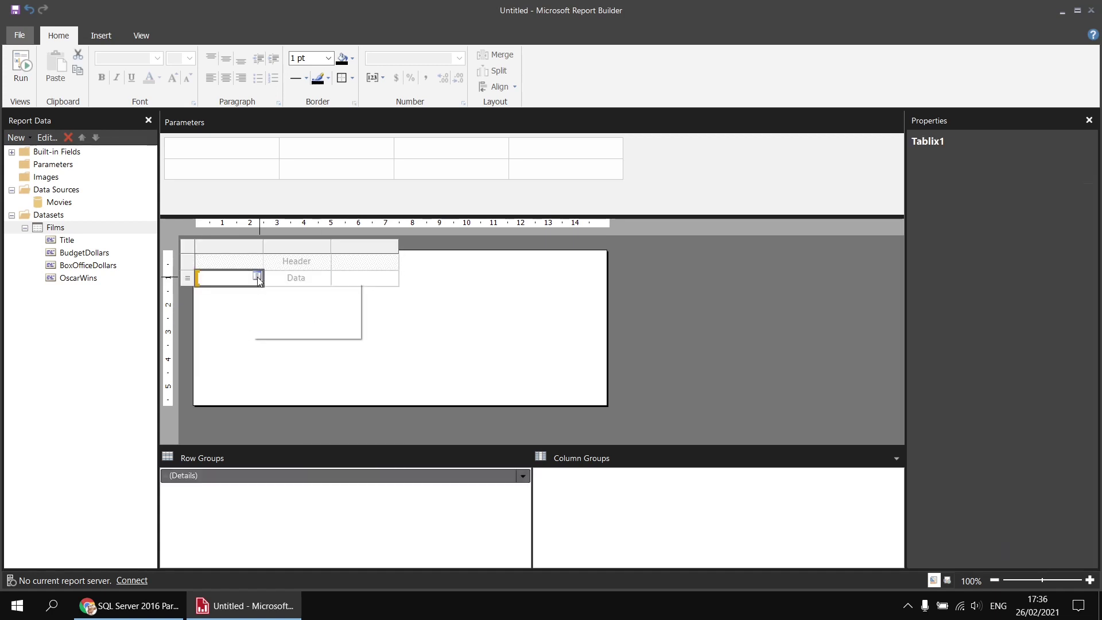
left_click(271, 291)
left_click(324, 277)
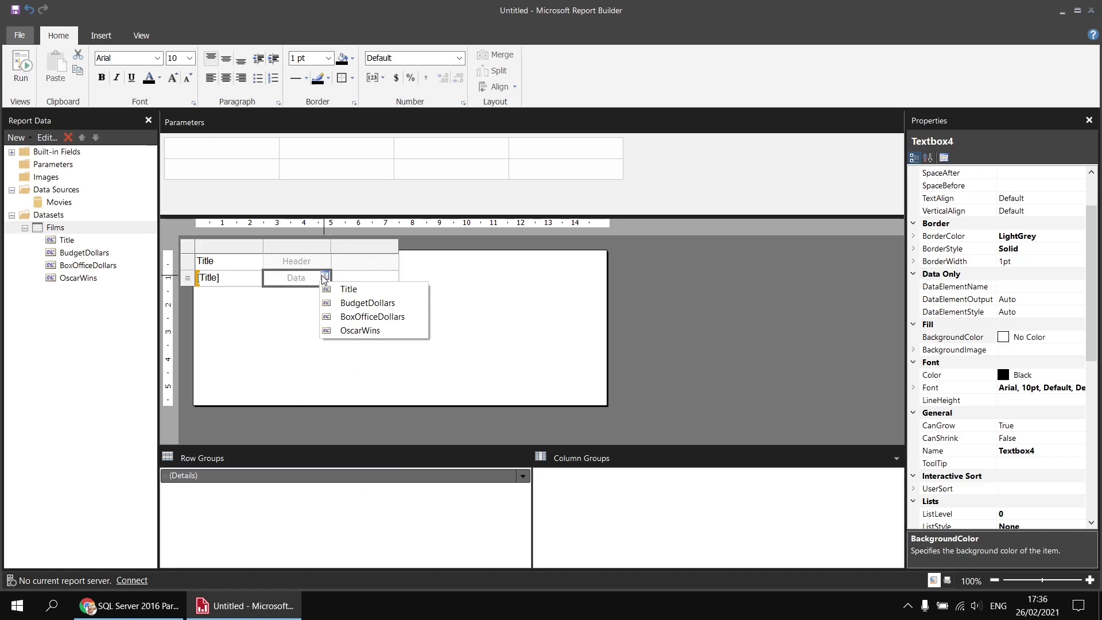
left_click(381, 312)
left_click(392, 277)
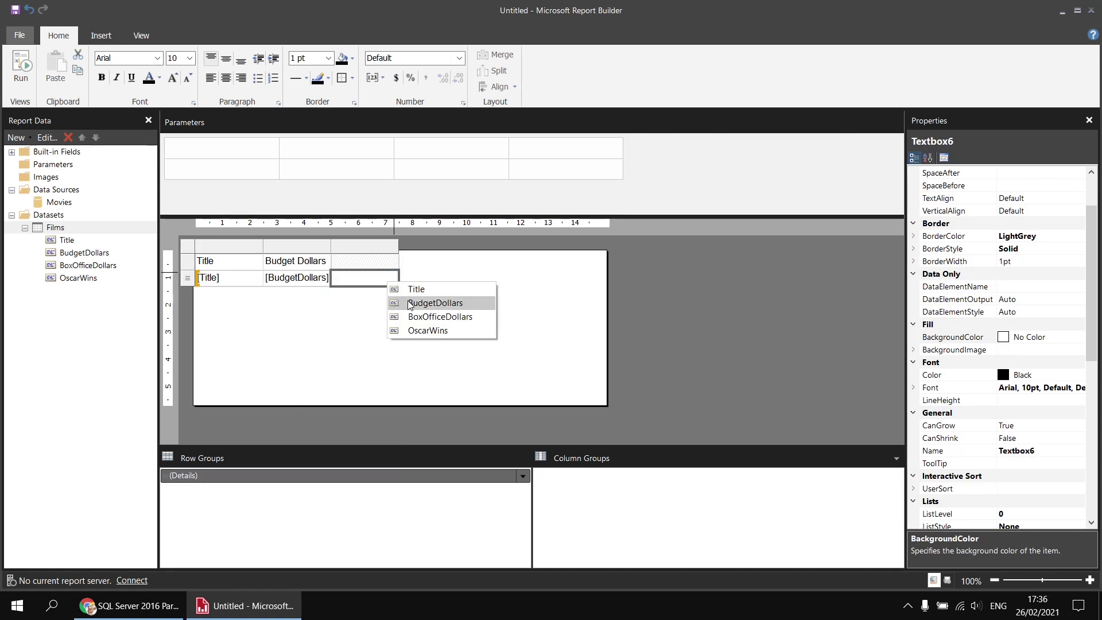
left_click(415, 317)
left_click(84, 279)
left_click_drag(85, 282, 391, 280)
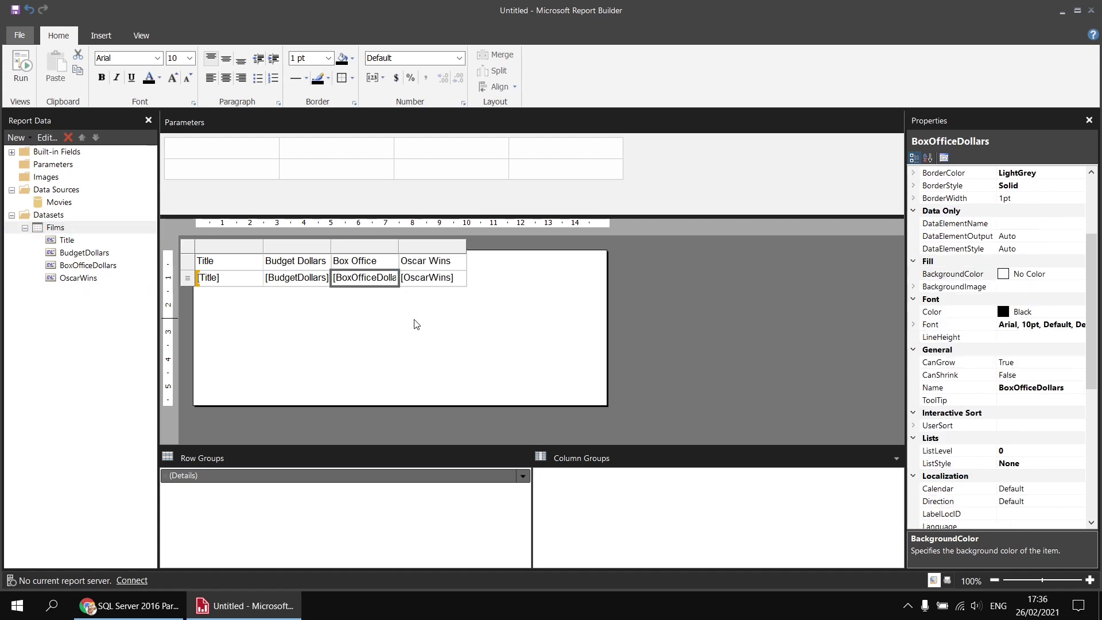
left_click_drag(266, 248, 404, 248)
Try the Arial Black font on all table cells and return them to Arial
left_click_drag(319, 266, 574, 281)
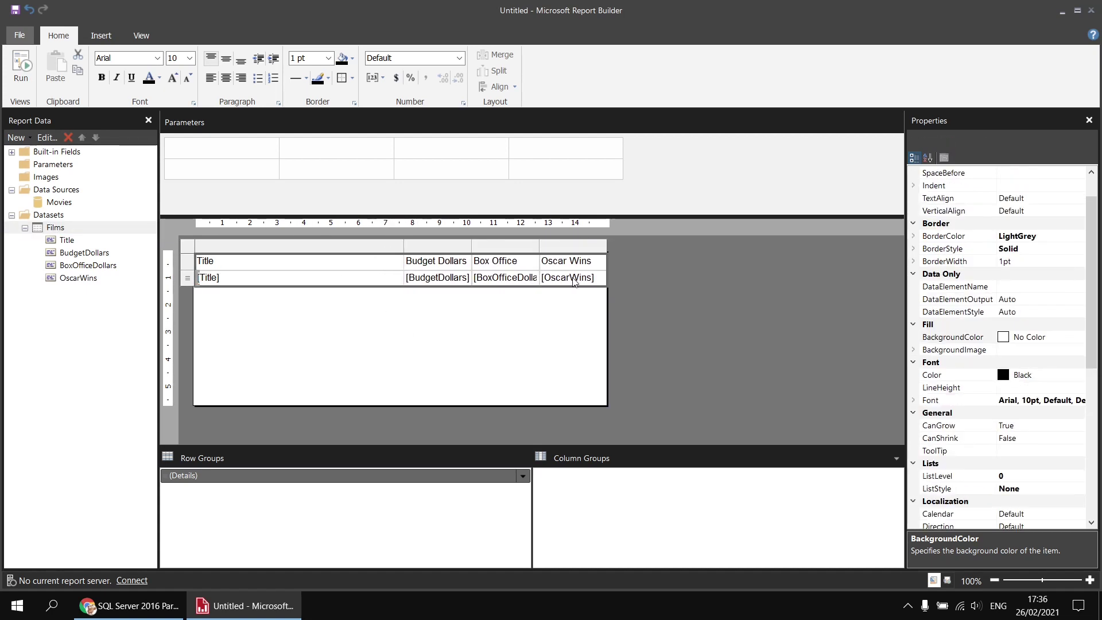
left_click(158, 59)
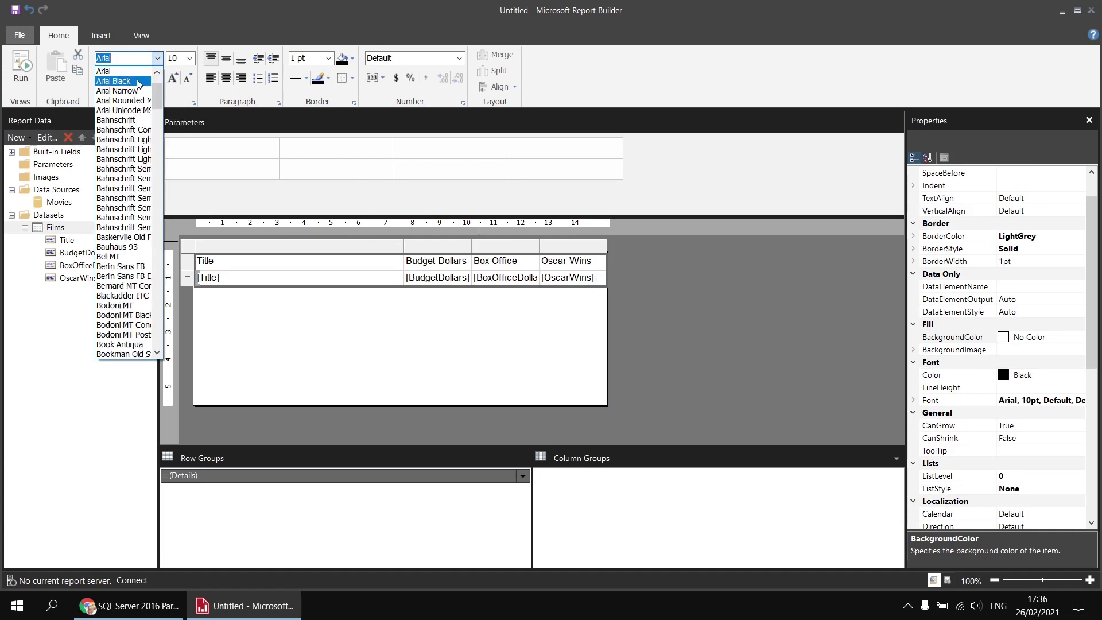
left_click(141, 78)
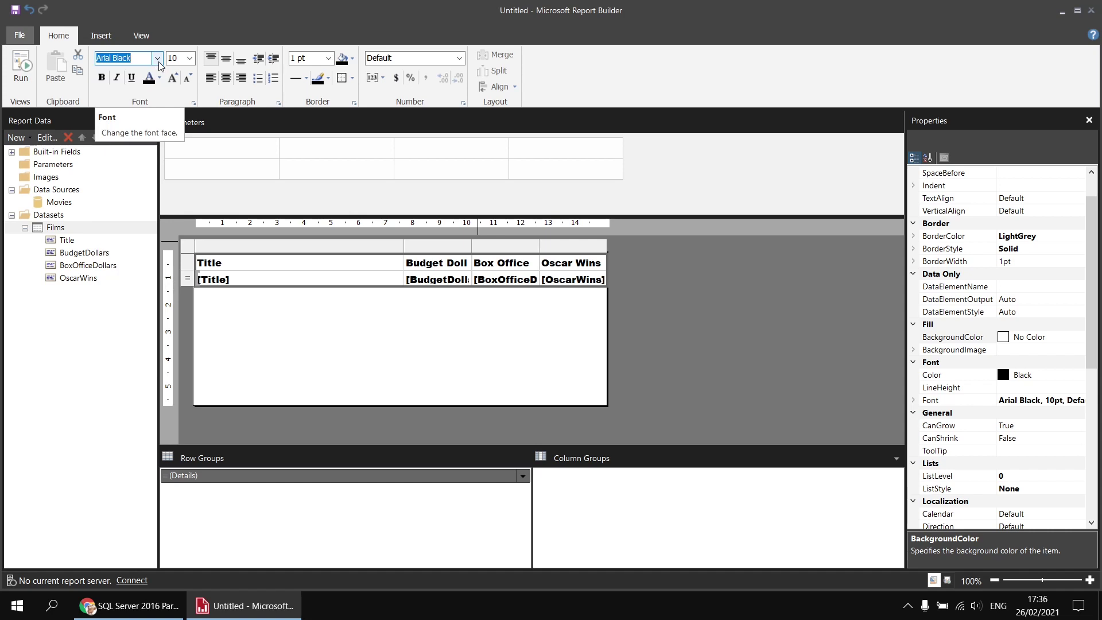
left_click(156, 59)
scroll(137, 89, "up", 1)
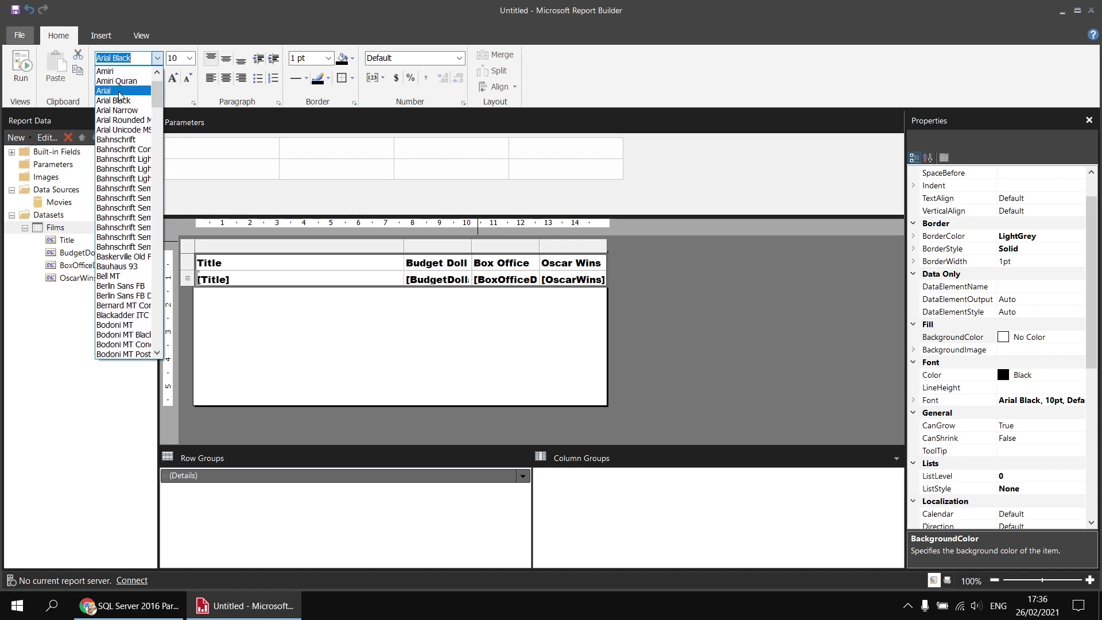
left_click(118, 92)
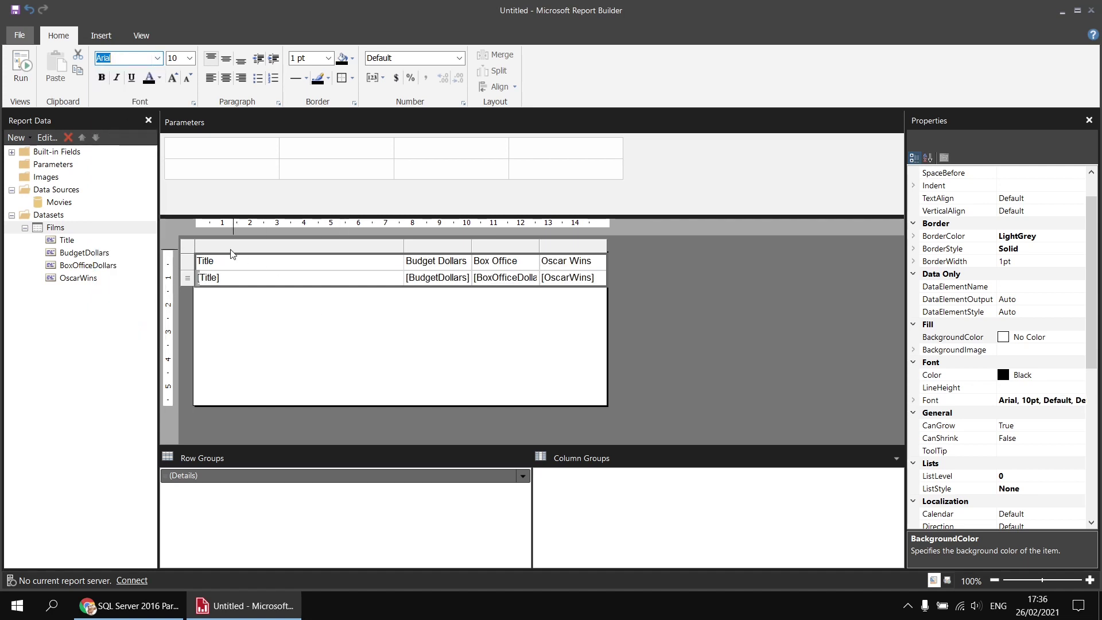
Shade the table's header row LightSteelBlue and apply currency formatting to the BudgetDollars and BoxOfficeDollars data cells
left_click(188, 263)
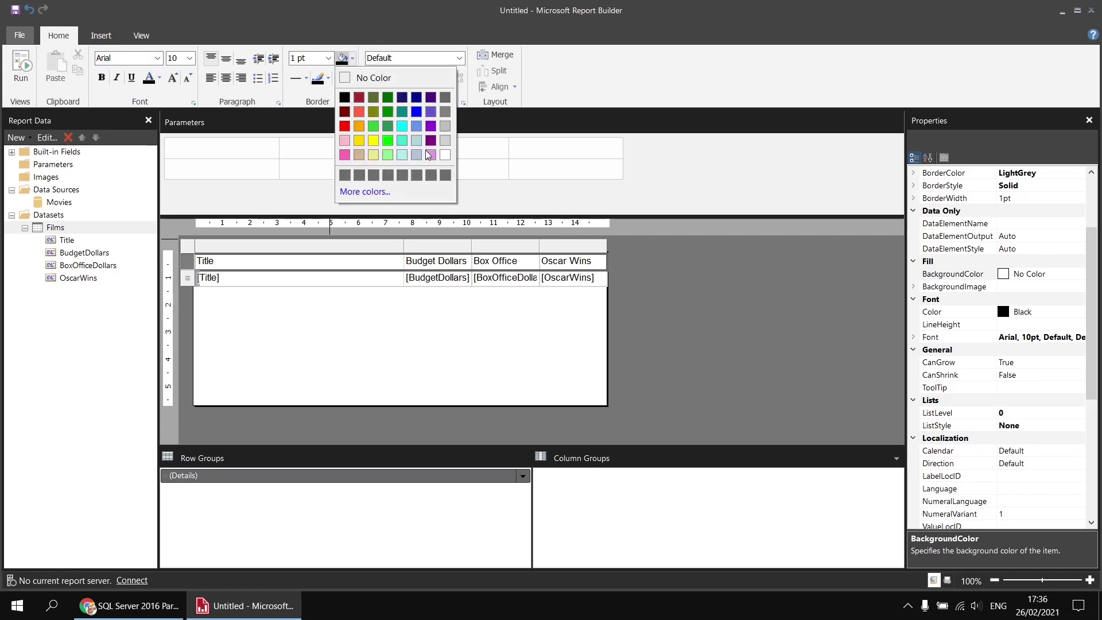
left_click(416, 155)
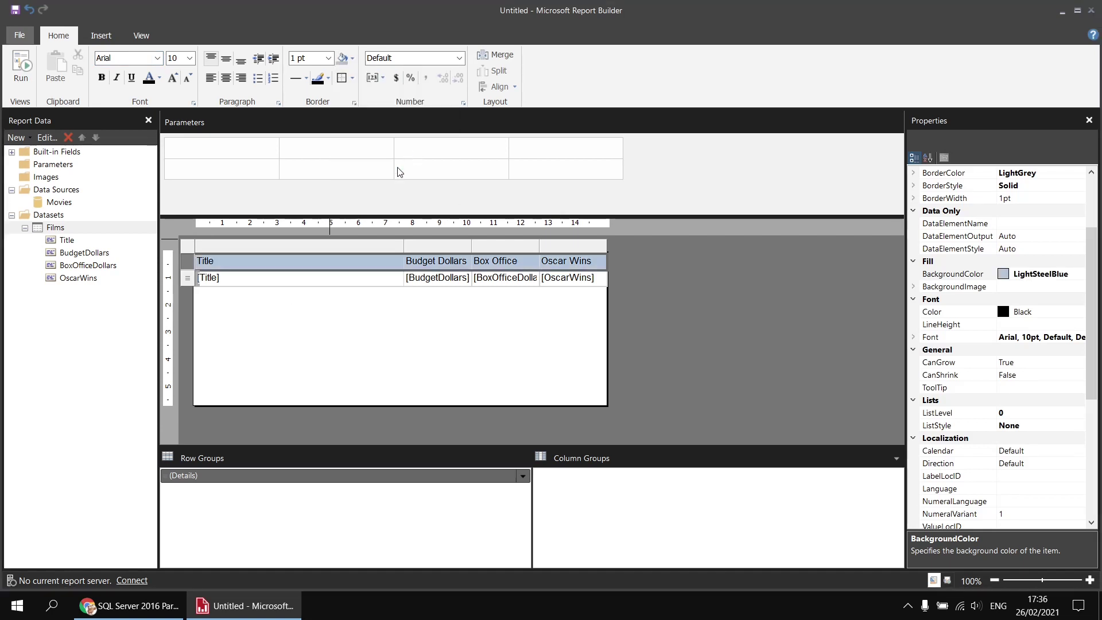
left_click(436, 278)
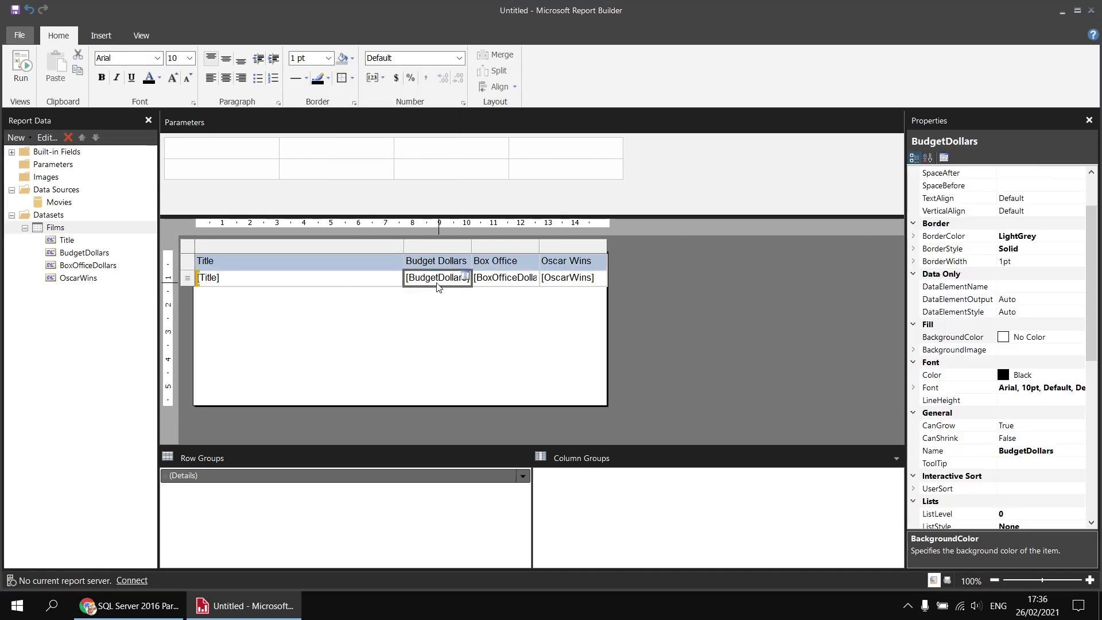
left_click(476, 280, "ctrl")
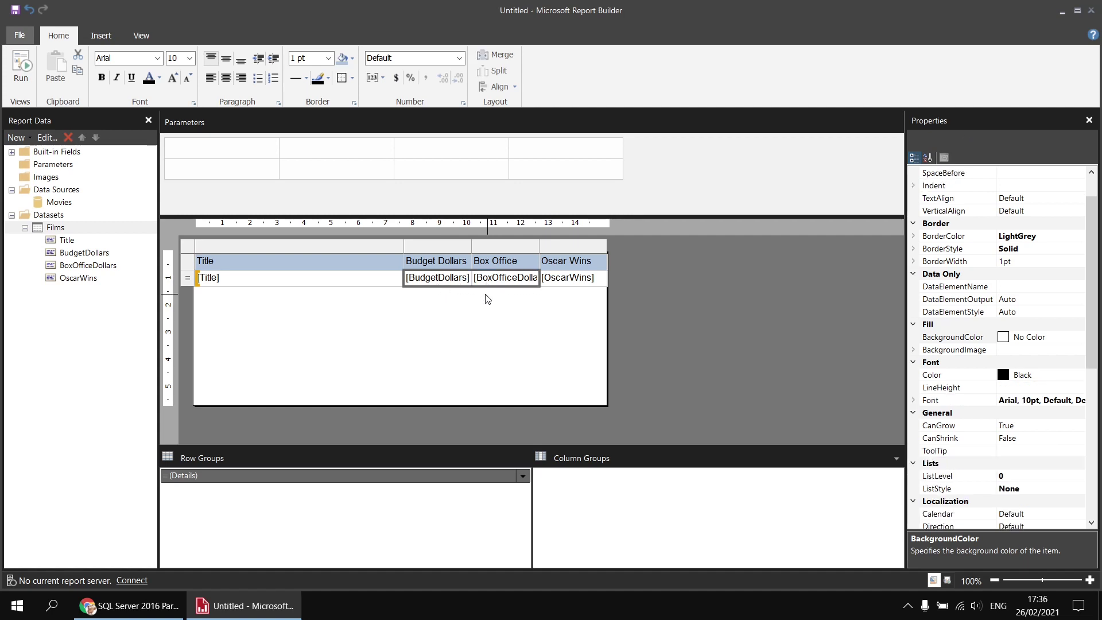
left_click(395, 79)
Set the currency symbol of the BudgetDollars data cell to $ English (United States)
mouse_move(486, 283)
left_click(445, 290)
left_click(443, 286)
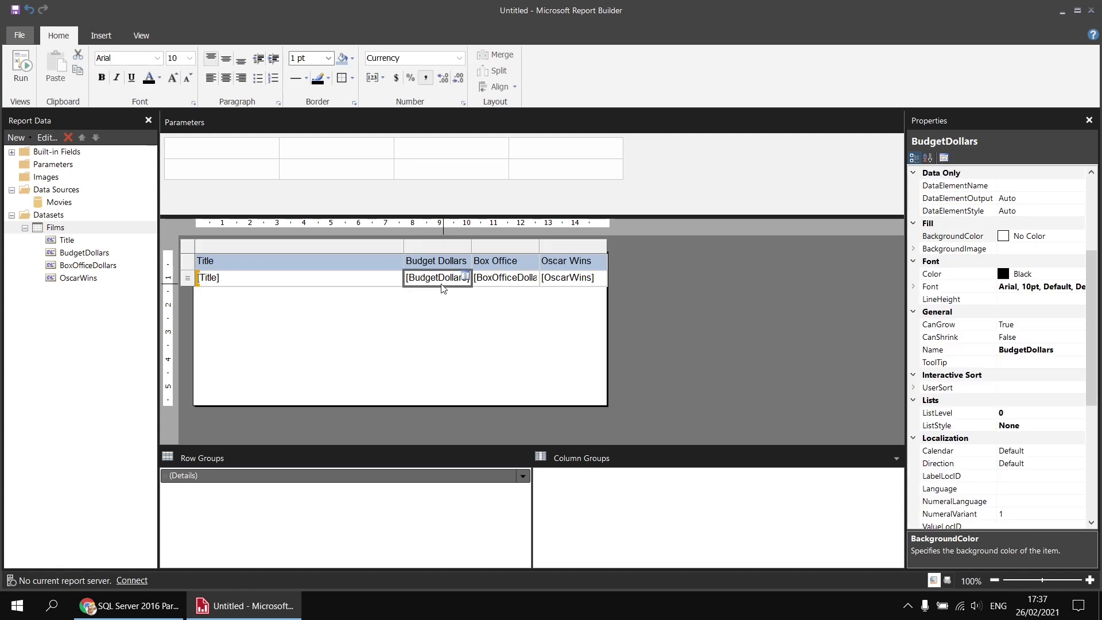
left_click(463, 104)
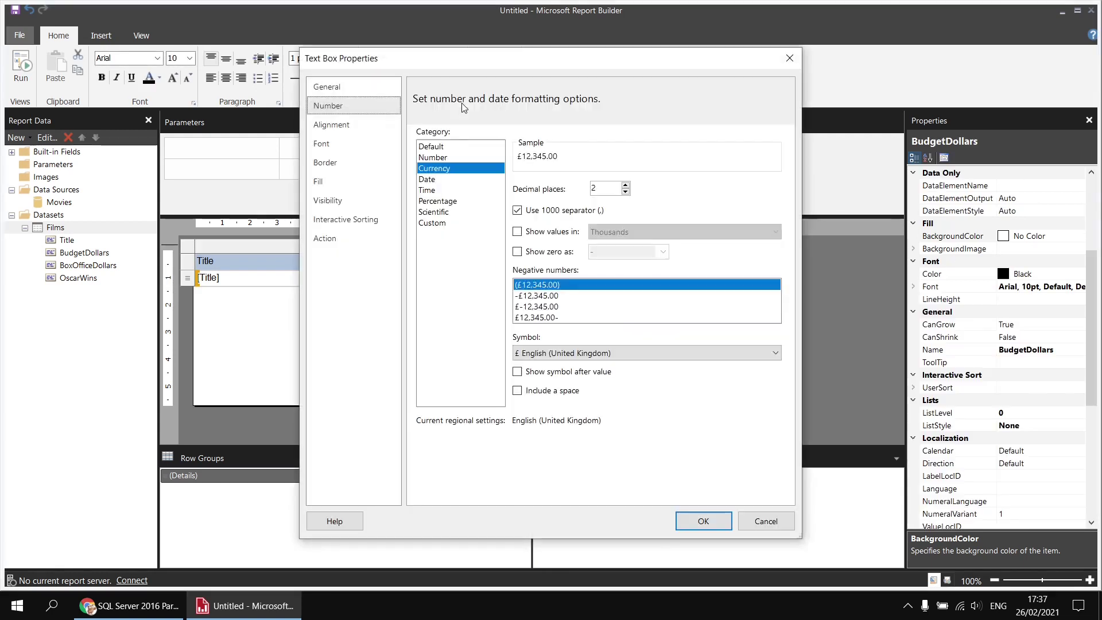
left_click(581, 357)
scroll(632, 184, "up", 1)
scroll(616, 163, "up", 10)
scroll(614, 171, "up", 2)
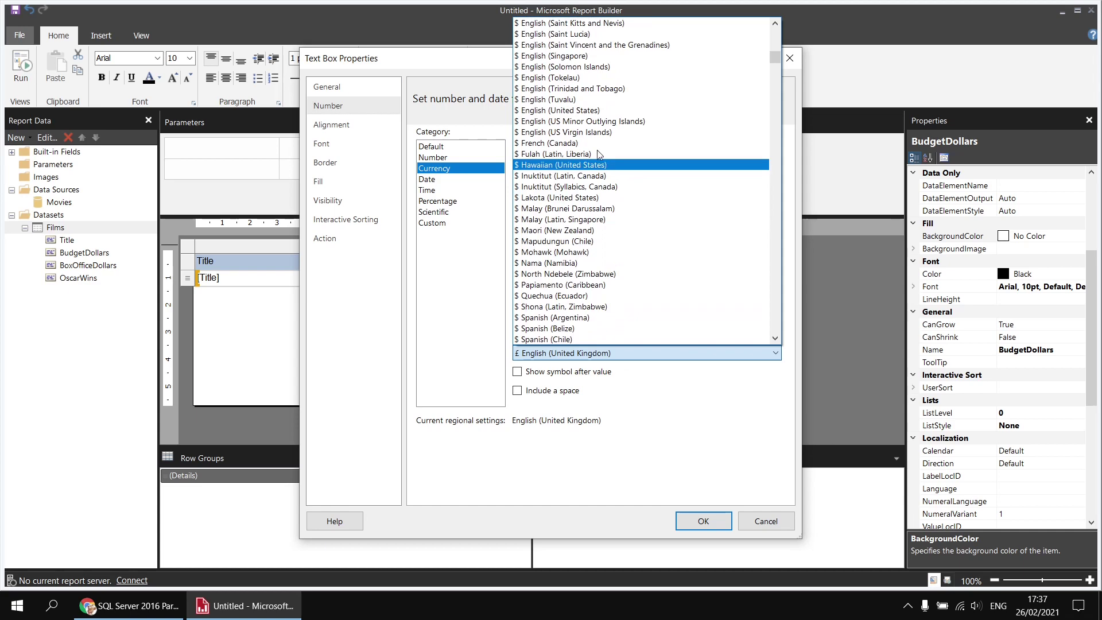
left_click(577, 114)
left_click(706, 520)
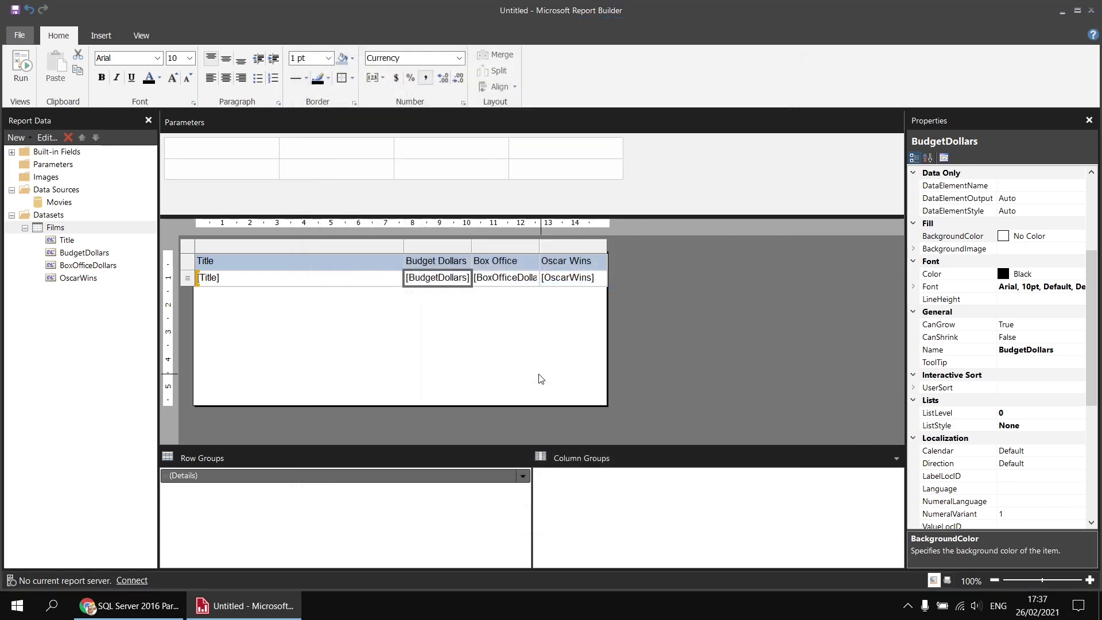
Set the currency symbol of the BoxOfficeDollars data cell to $ English (United States)
left_click(505, 280)
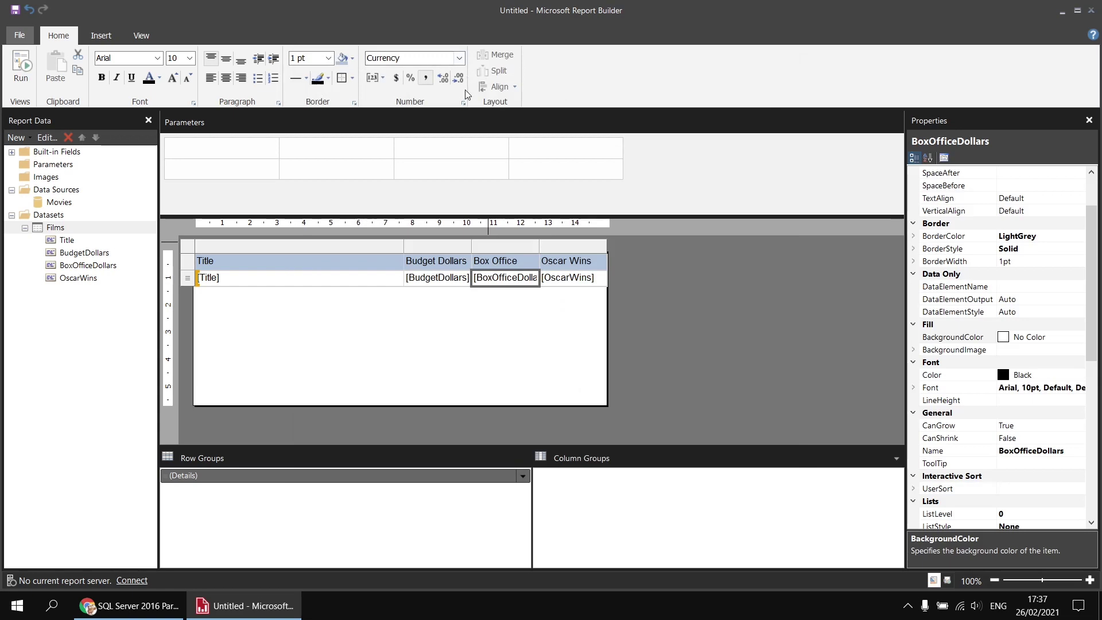
left_click(463, 103)
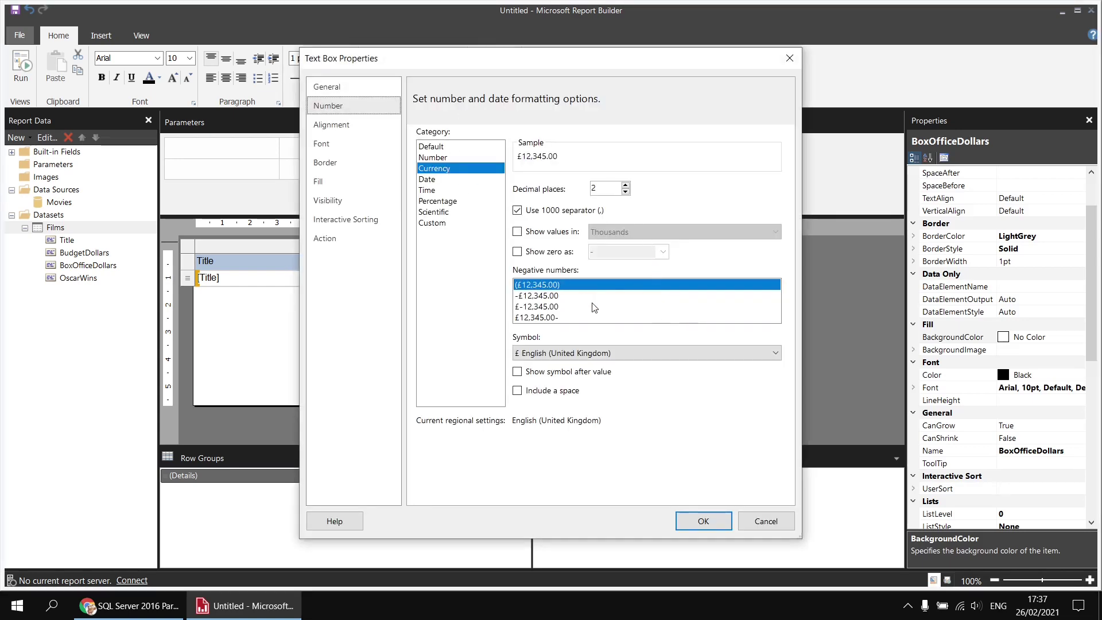
left_click(631, 353)
scroll(630, 202, "up", 2)
scroll(629, 201, "up", 4)
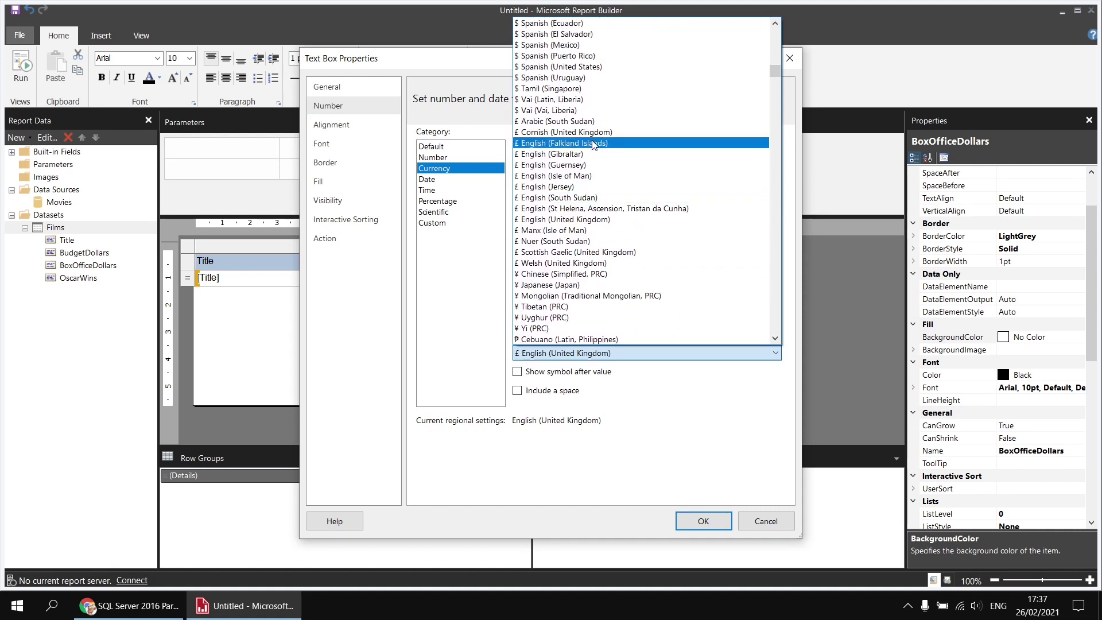
scroll(594, 145, "up", 5)
scroll(594, 145, "up", 4)
left_click(581, 49)
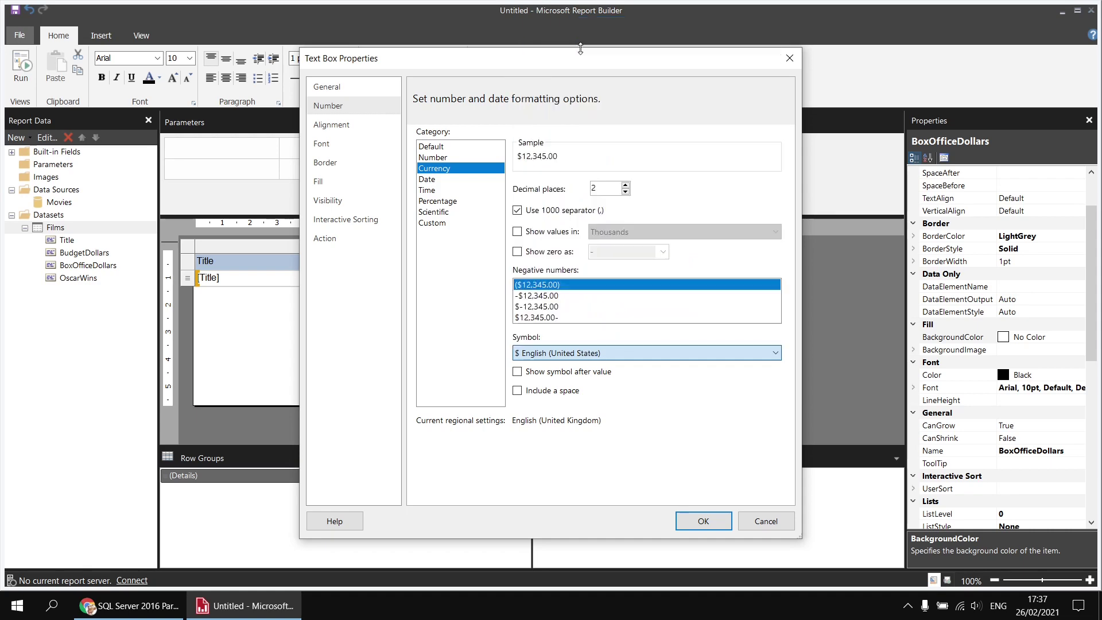
left_click(701, 521)
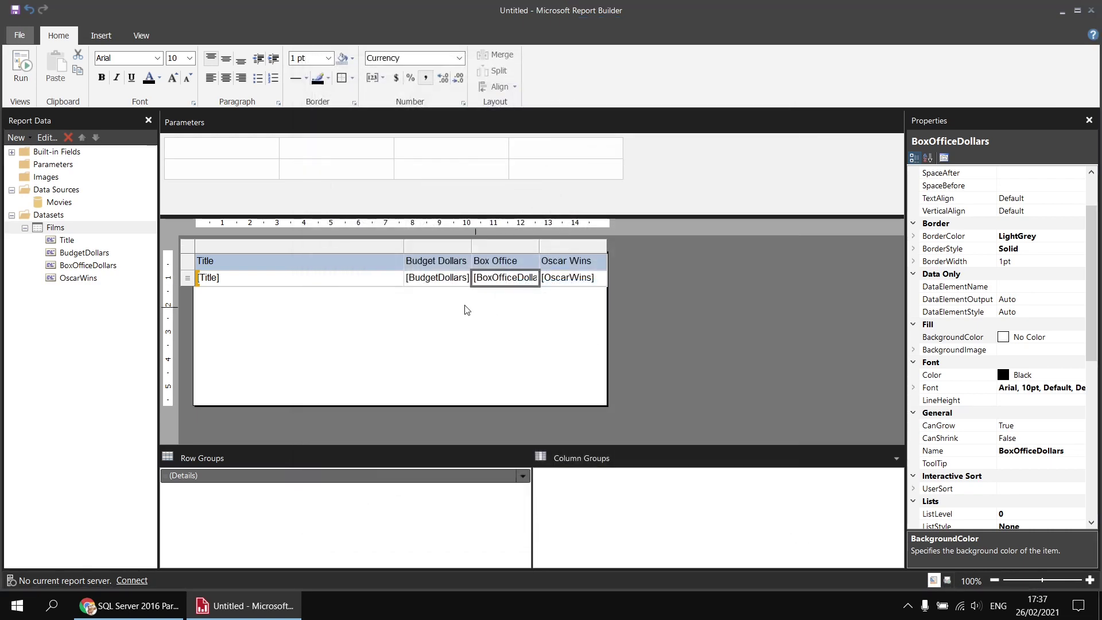
Remove the decimal places from both the BudgetDollars and BoxOfficeDollars data cells
left_click(445, 287)
left_click(497, 287, "ctrl")
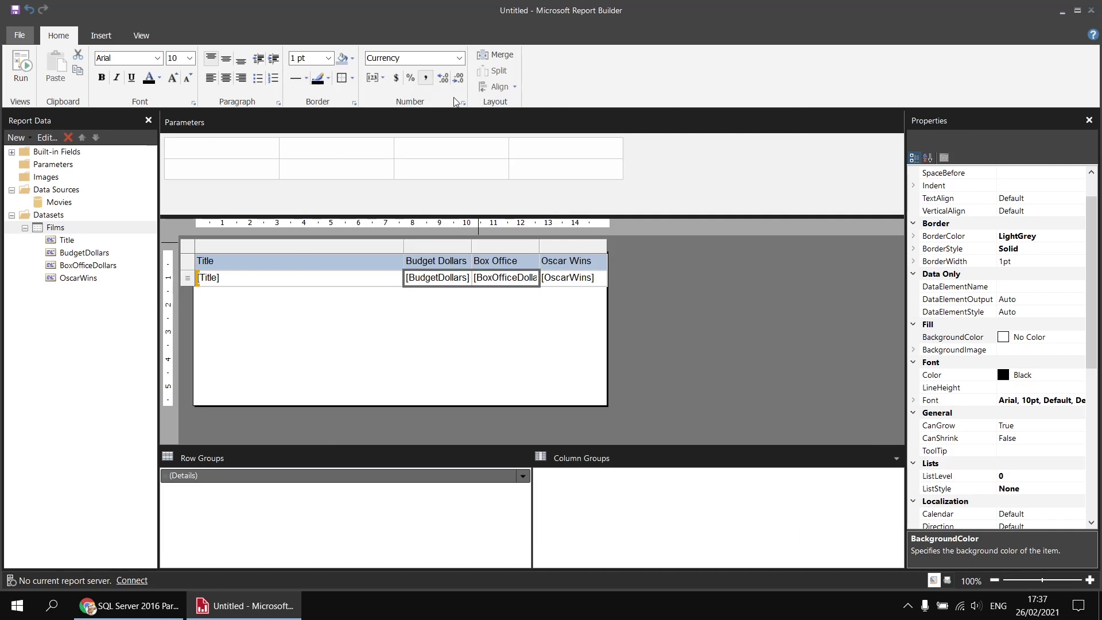
left_click(457, 79)
left_click(451, 319)
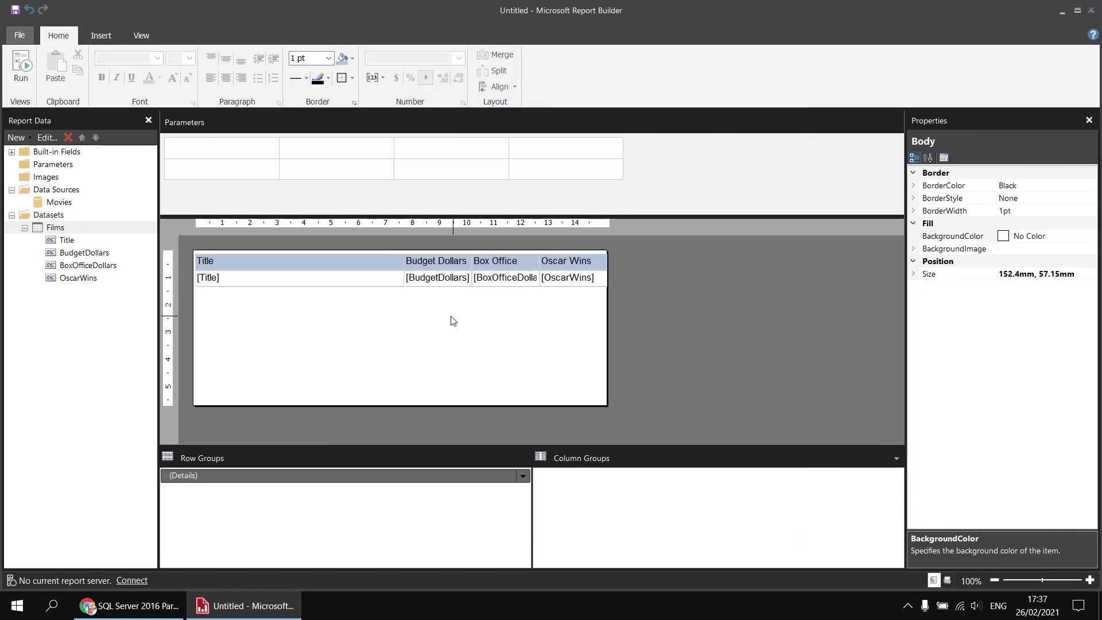
Run the report to check the film list and its currency formatting, and return to the design view
left_click(32, 70)
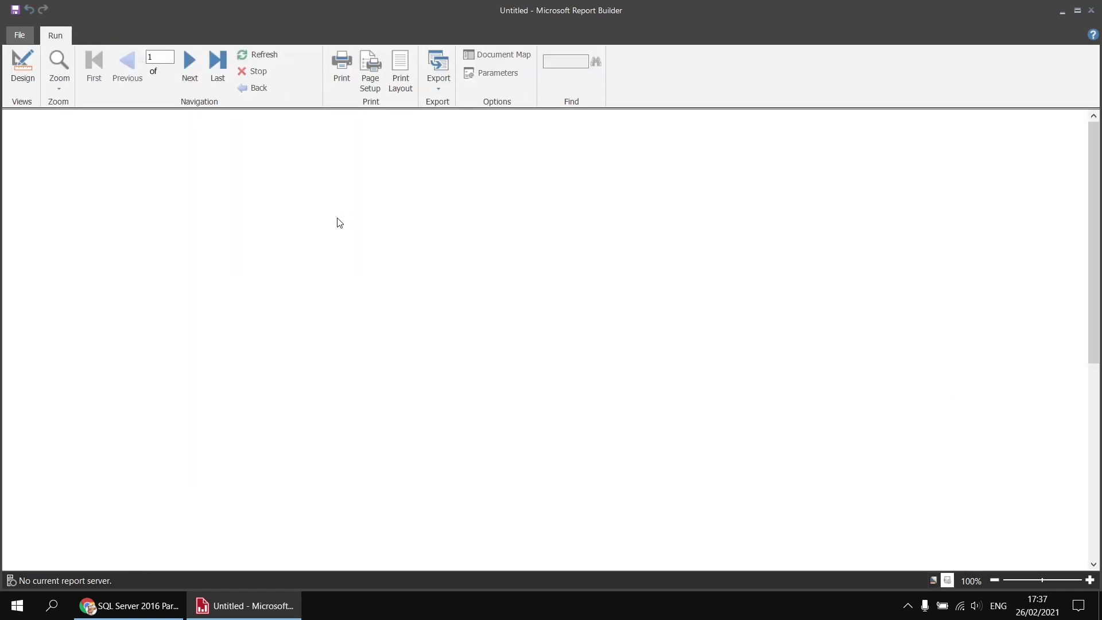
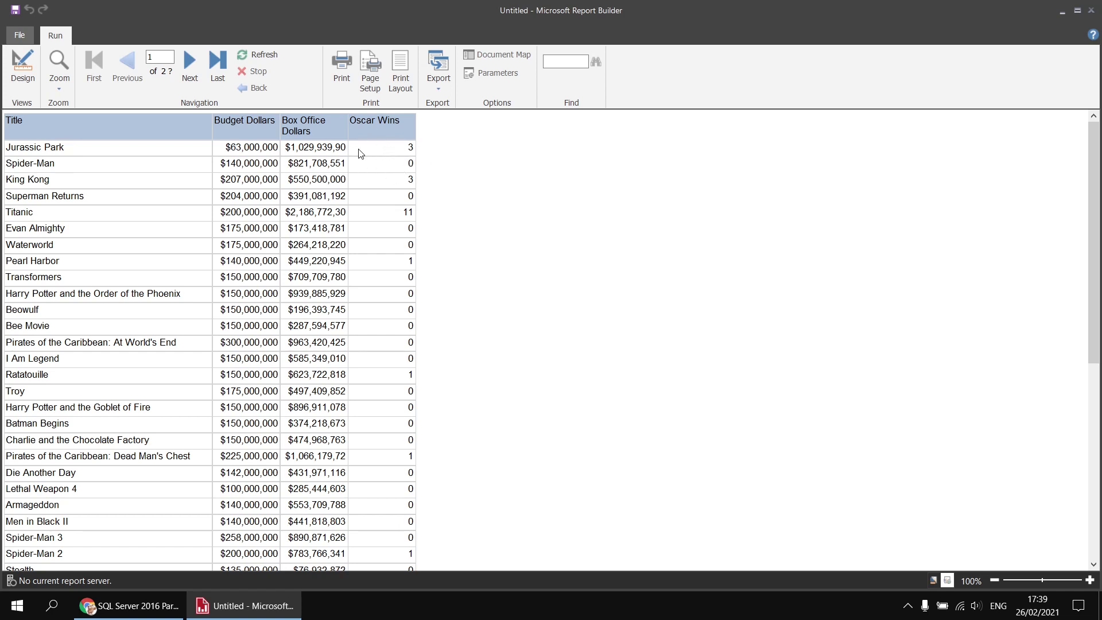
left_click(23, 66)
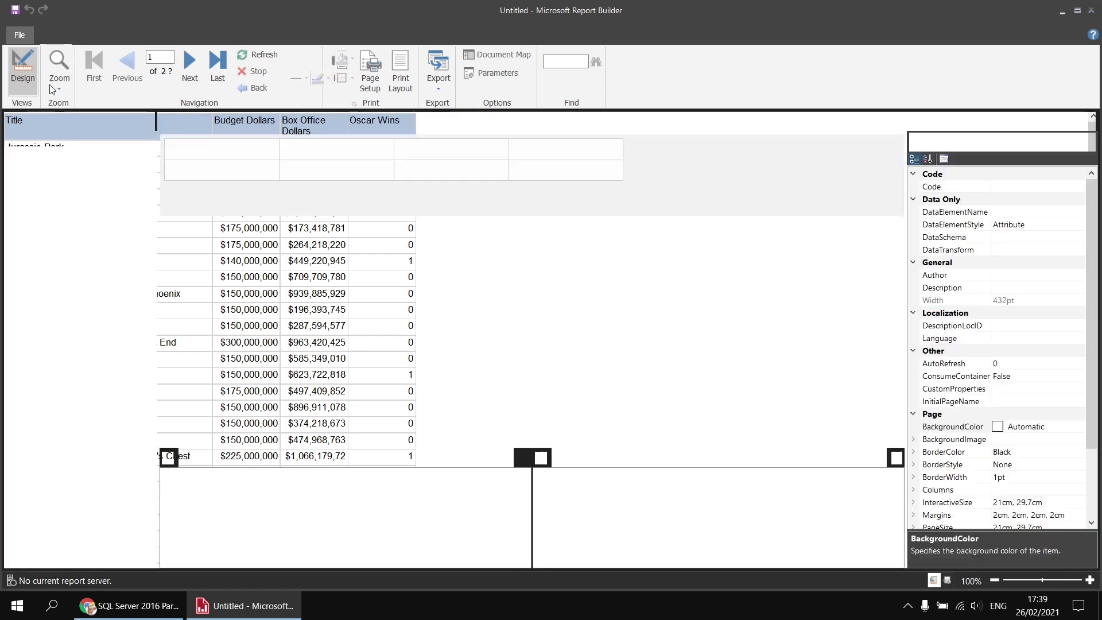
Add a calculated field named IsWinner to the Films dataset
right_click(75, 231)
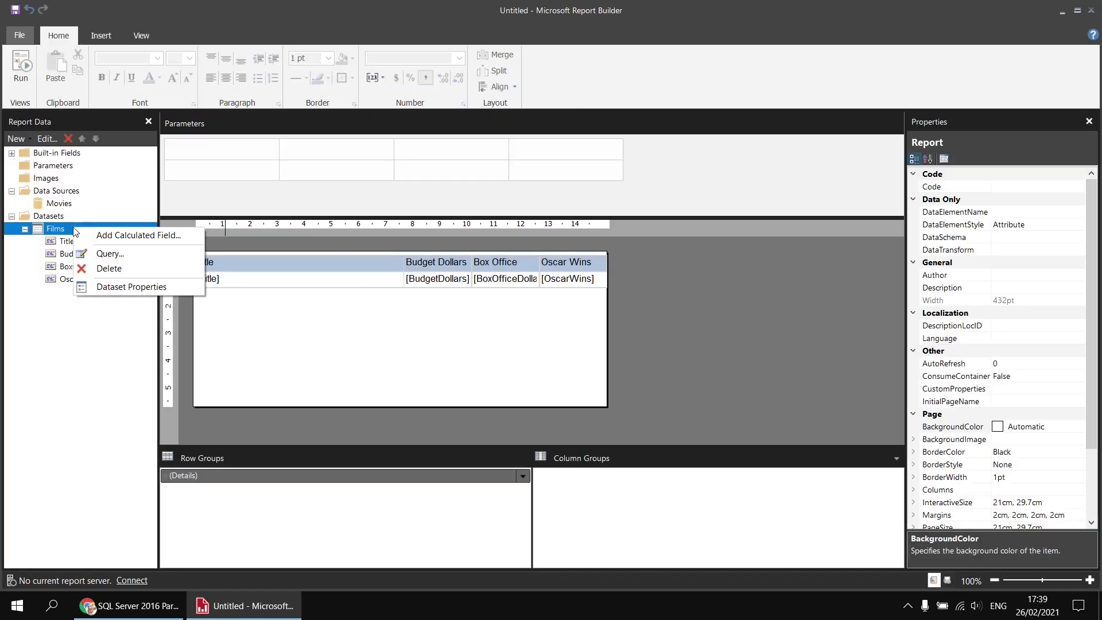
left_click(138, 235)
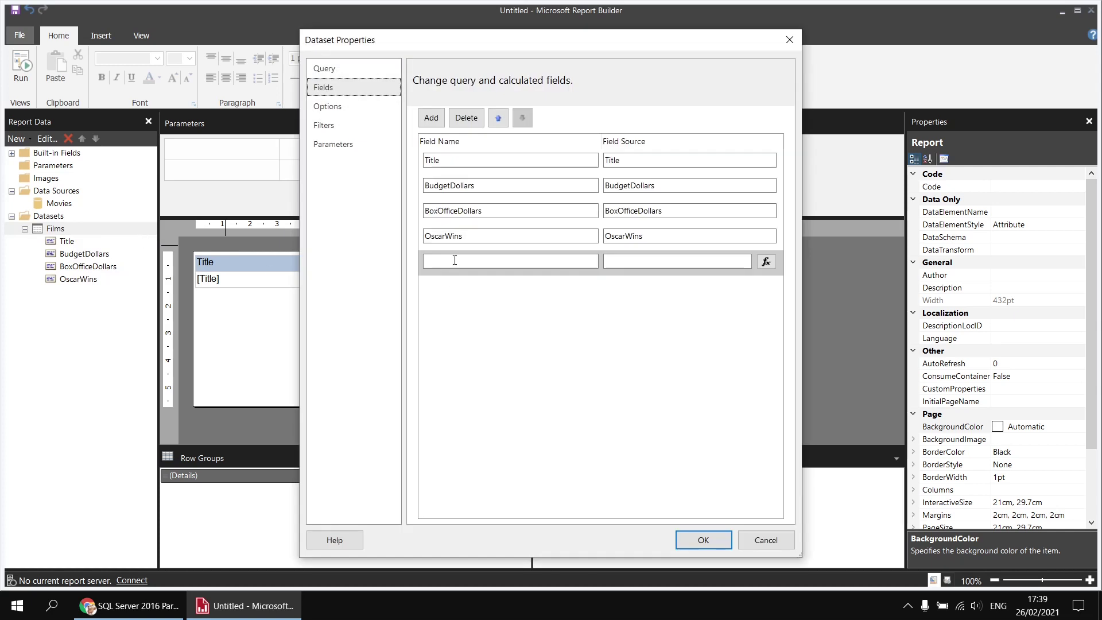
left_click(481, 260)
type("IsWinner")
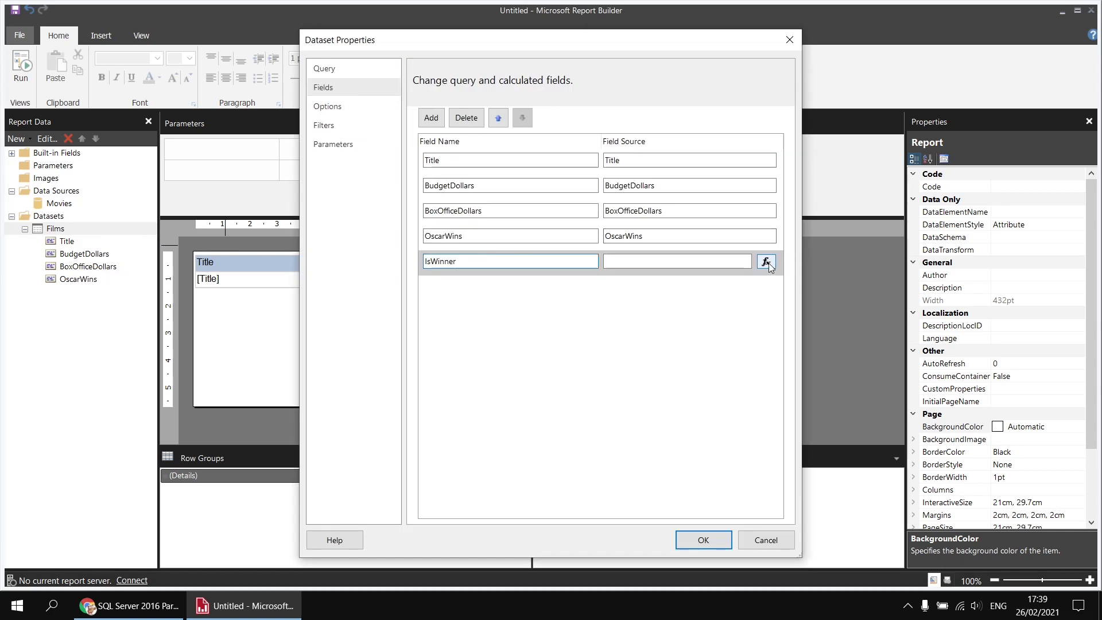
Set the IsWinner field's expression to =Fields!OscarWins.Value > 0 and save the dataset
left_click(767, 263)
left_click(348, 126)
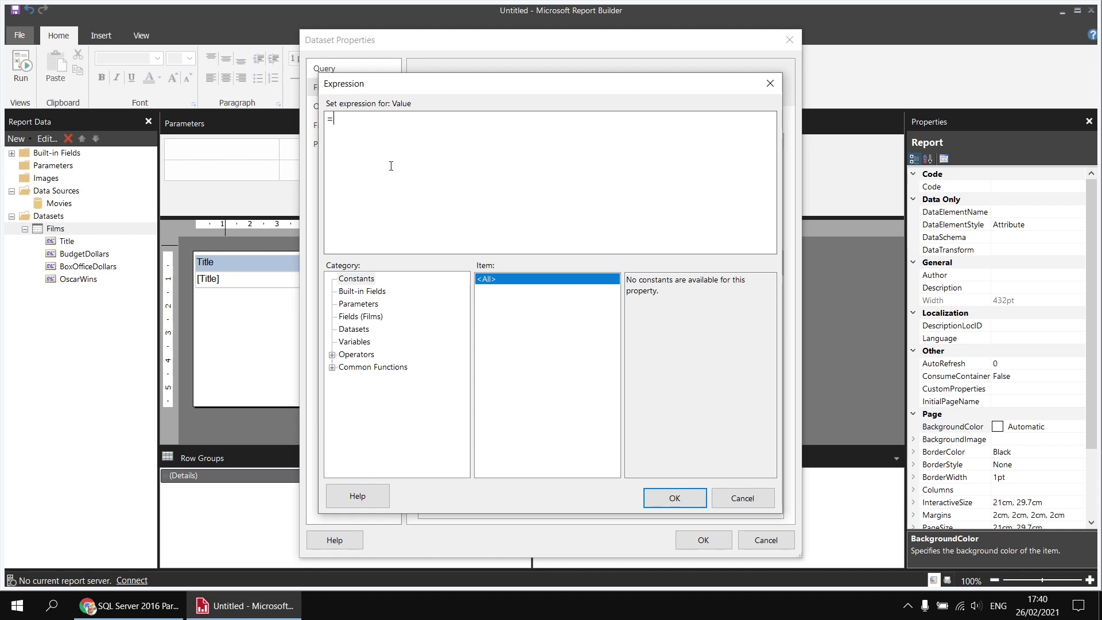
left_click(356, 317)
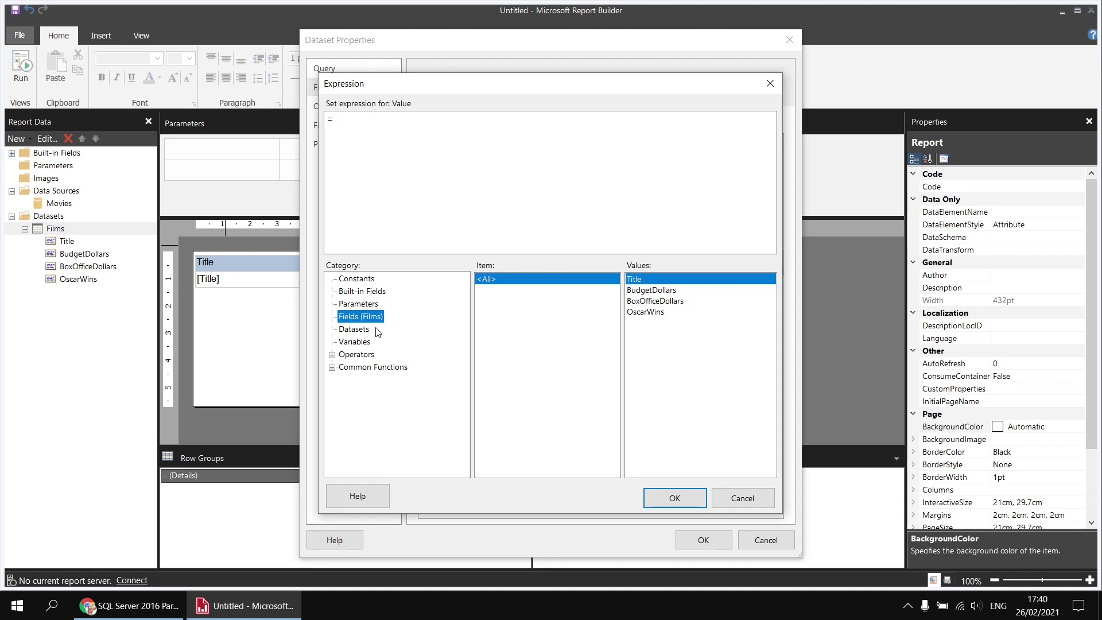
left_click(643, 313)
double_click(644, 314)
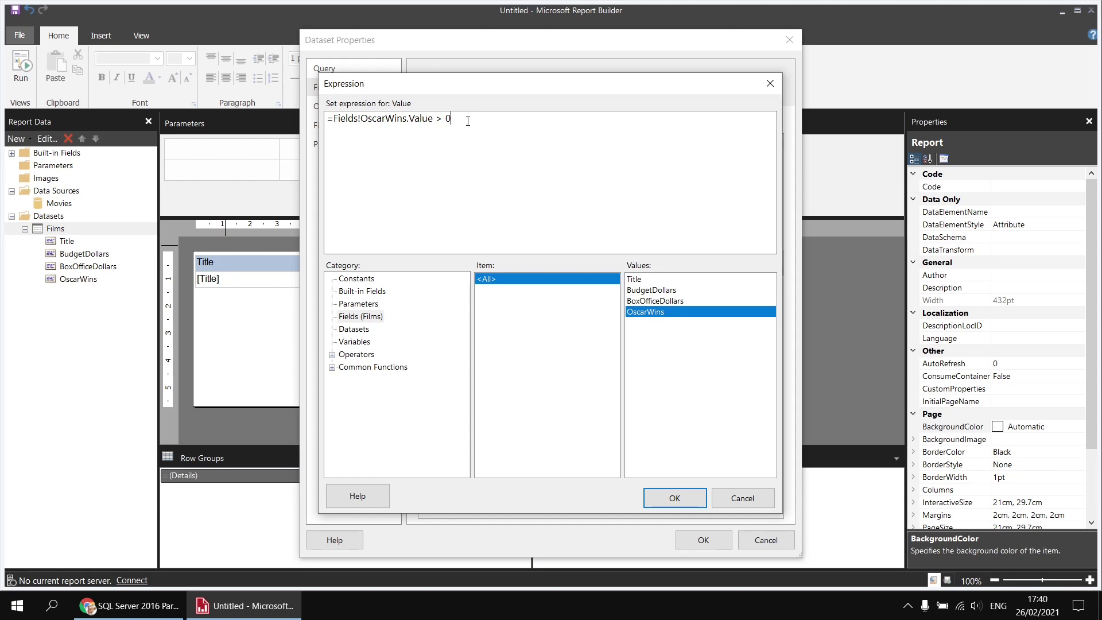
left_click(669, 499)
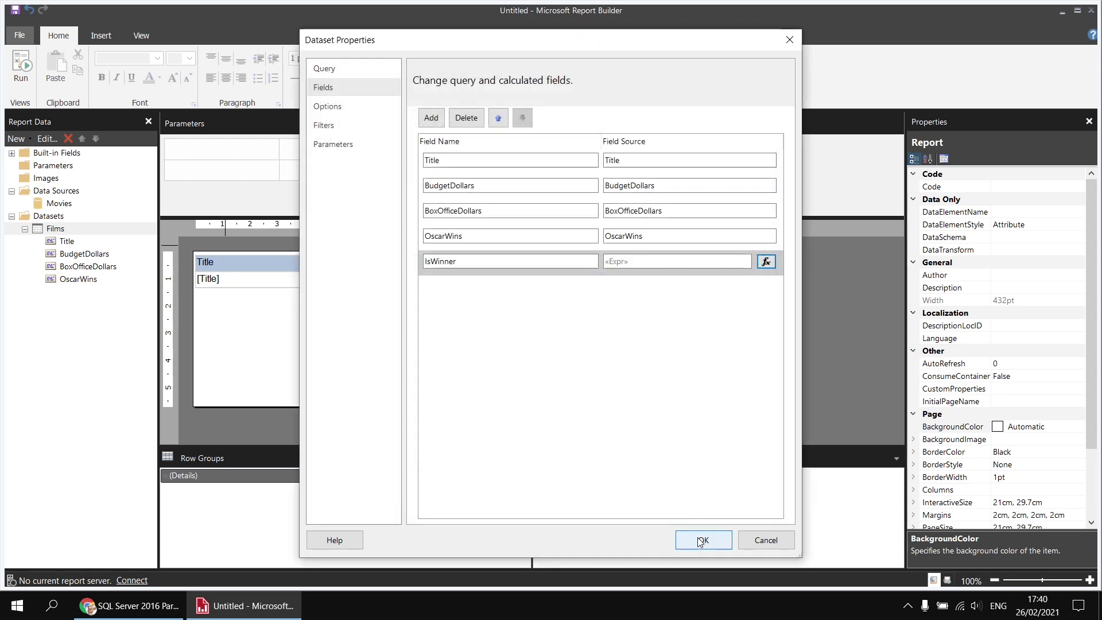
left_click(701, 541)
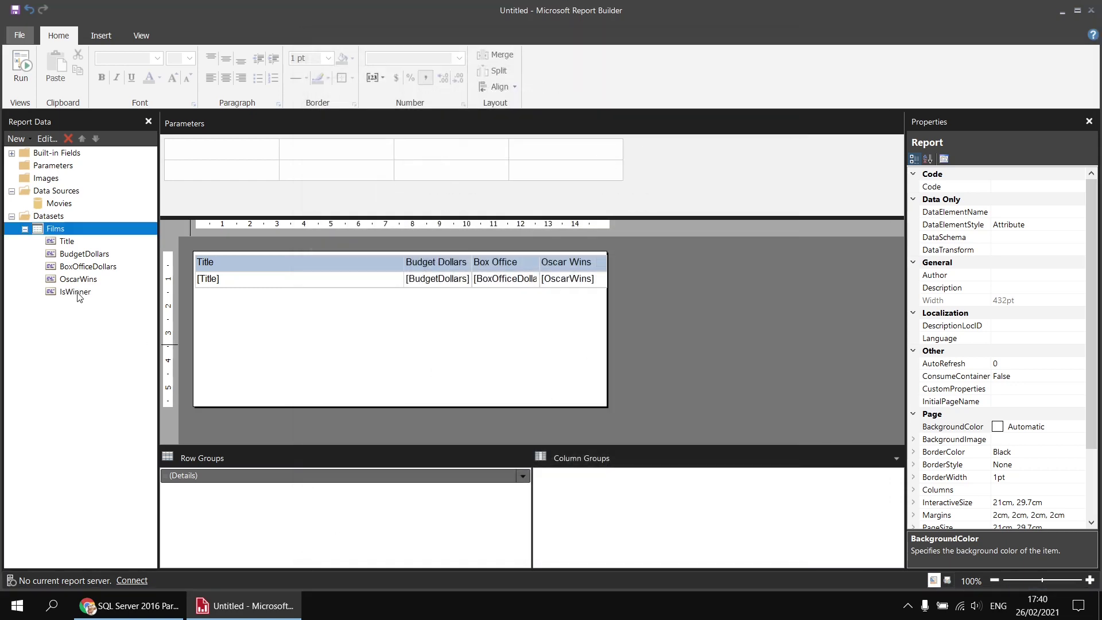
Add the IsWinner field as a column after Oscar Wins, and run the report to check it before returning to the design view
left_click_drag(76, 291, 599, 287)
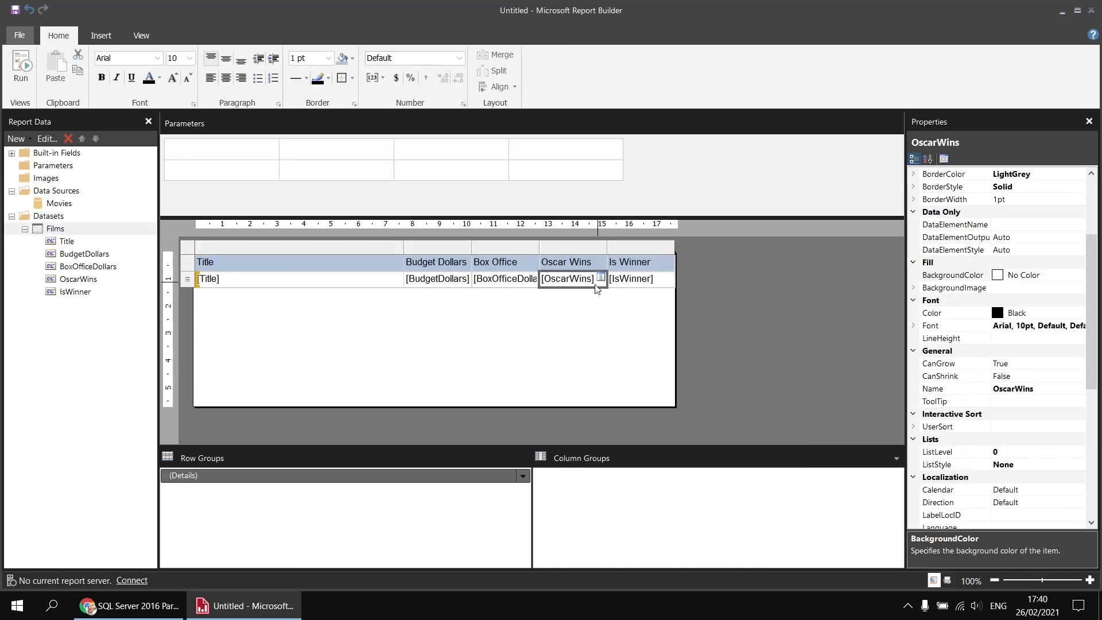
left_click(20, 68)
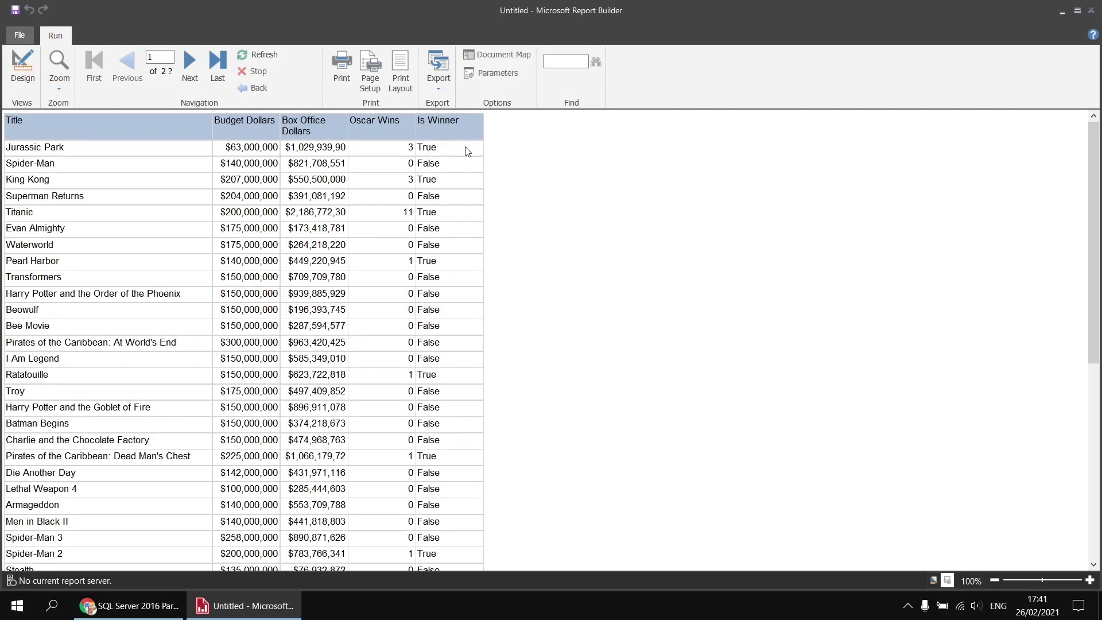
left_click(23, 68)
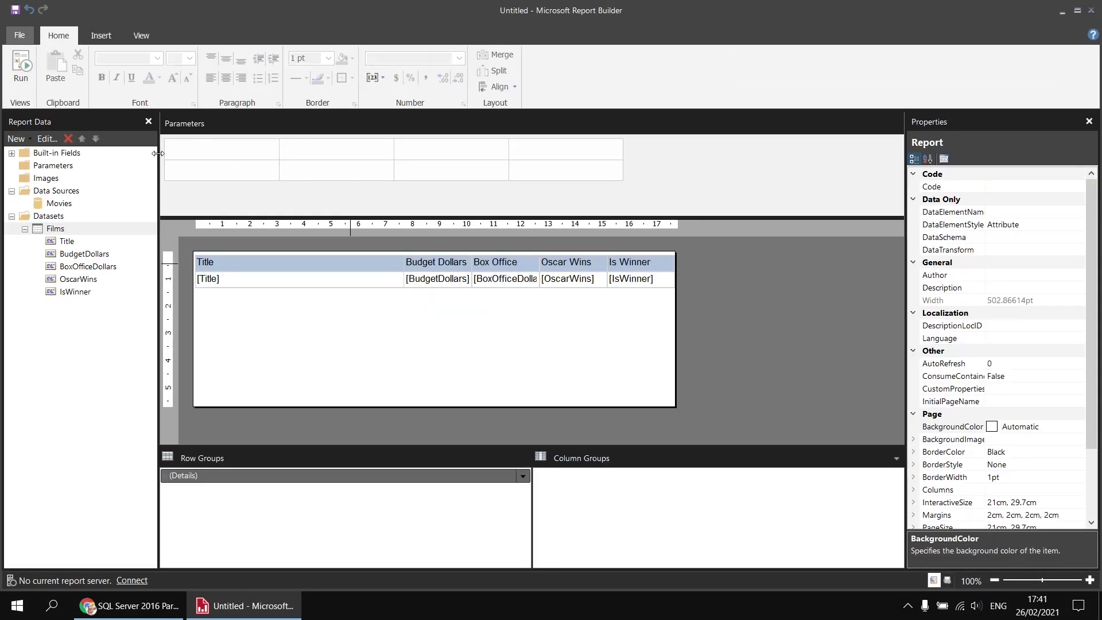
Add a report parameter named ShowWinners
right_click(57, 168)
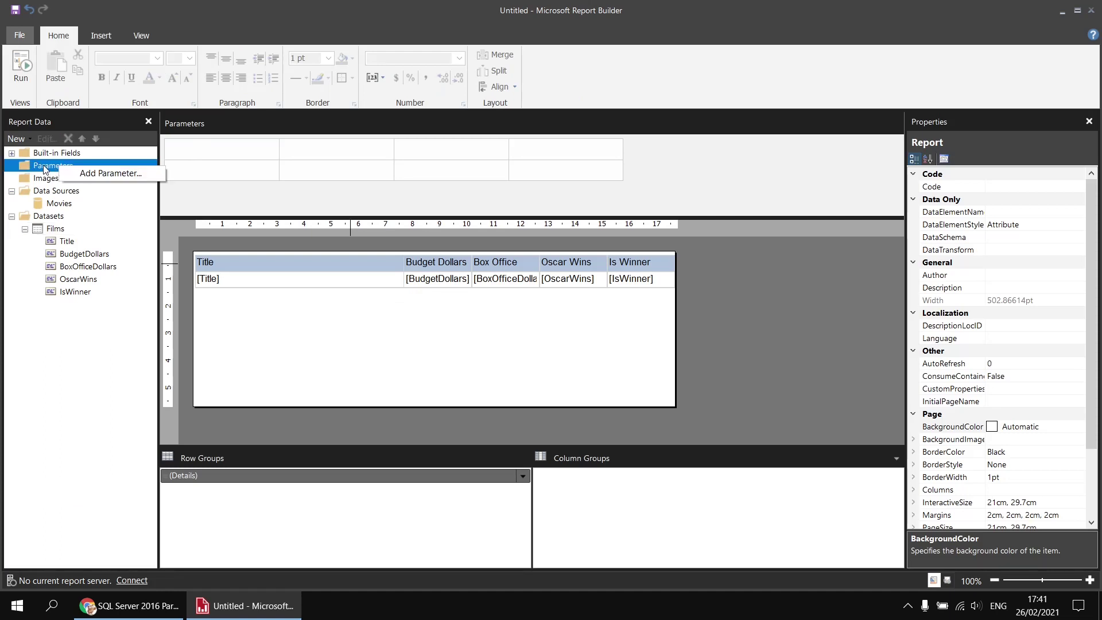
right_click(189, 147)
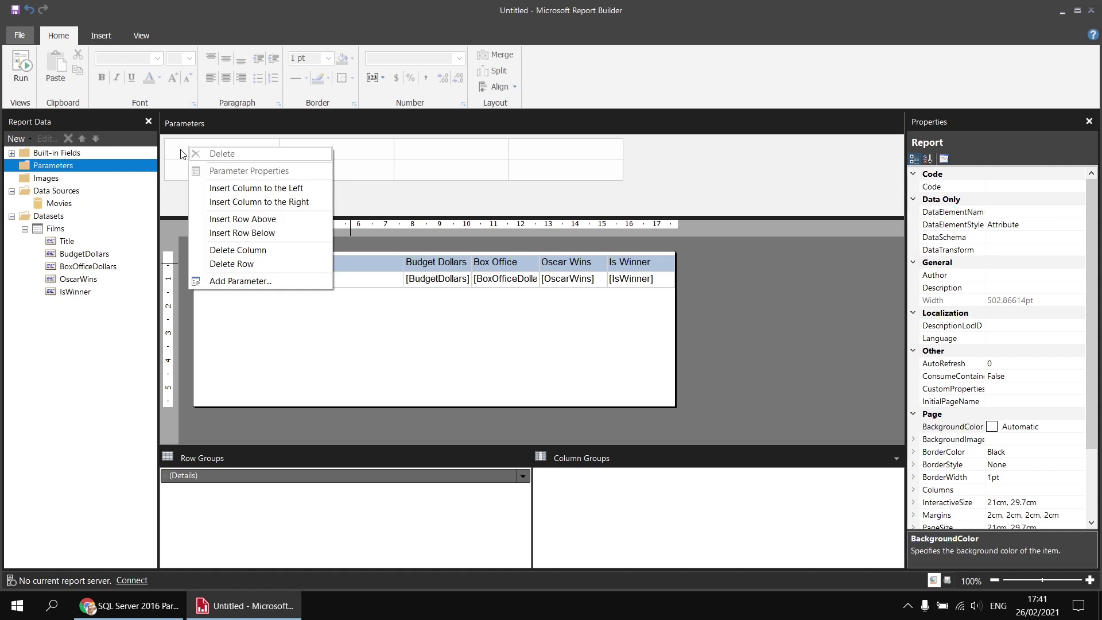
left_click(264, 282)
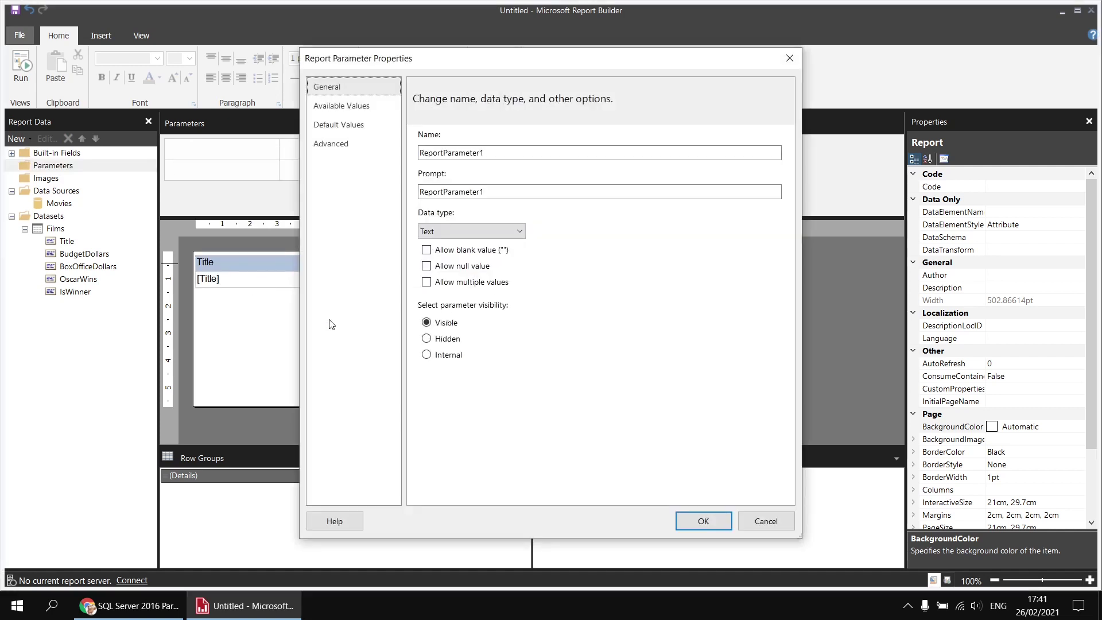
double_click(447, 153)
type("ShowWinners")
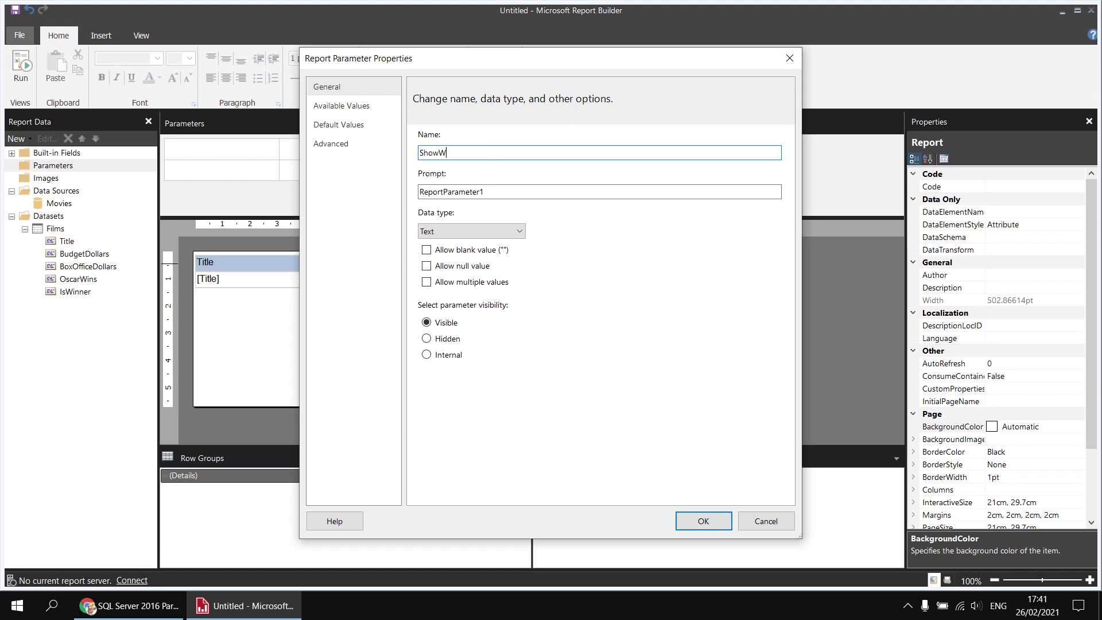
Give the ShowWinners parameter the prompt "Is film an Oscar winner?" and the Boolean data type
double_click(451, 192)
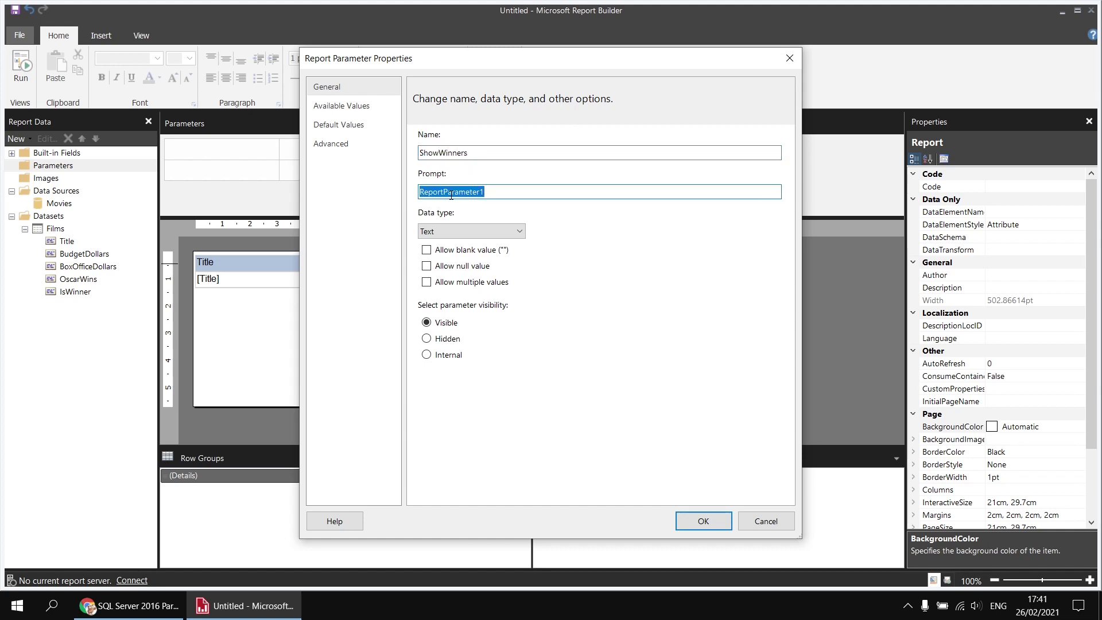
key("BackSpace")
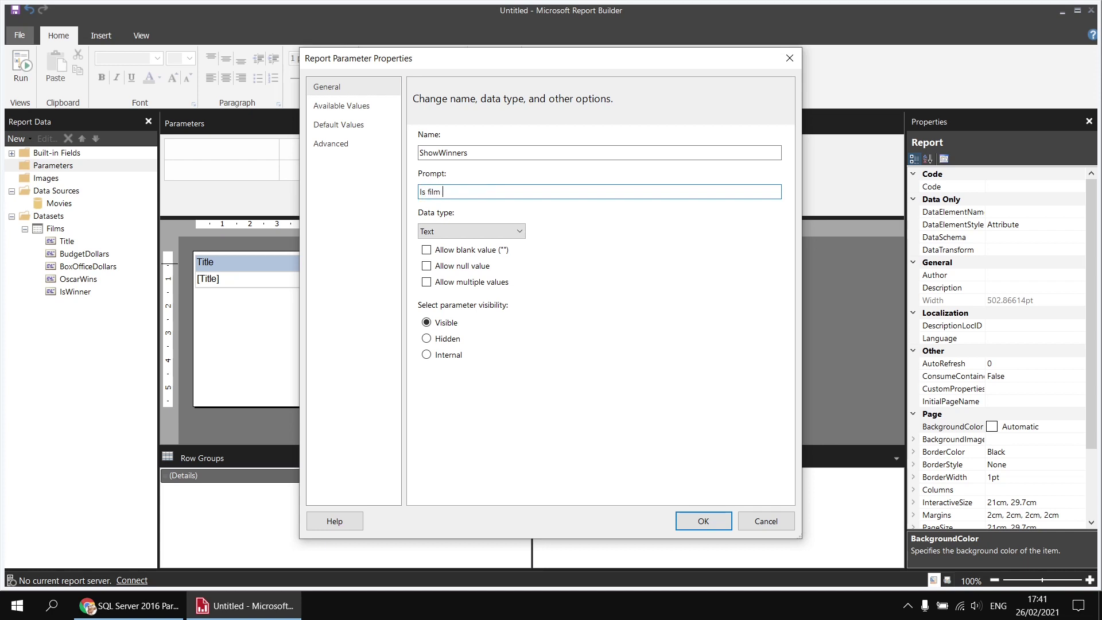
type("Is film an Oscar winner?")
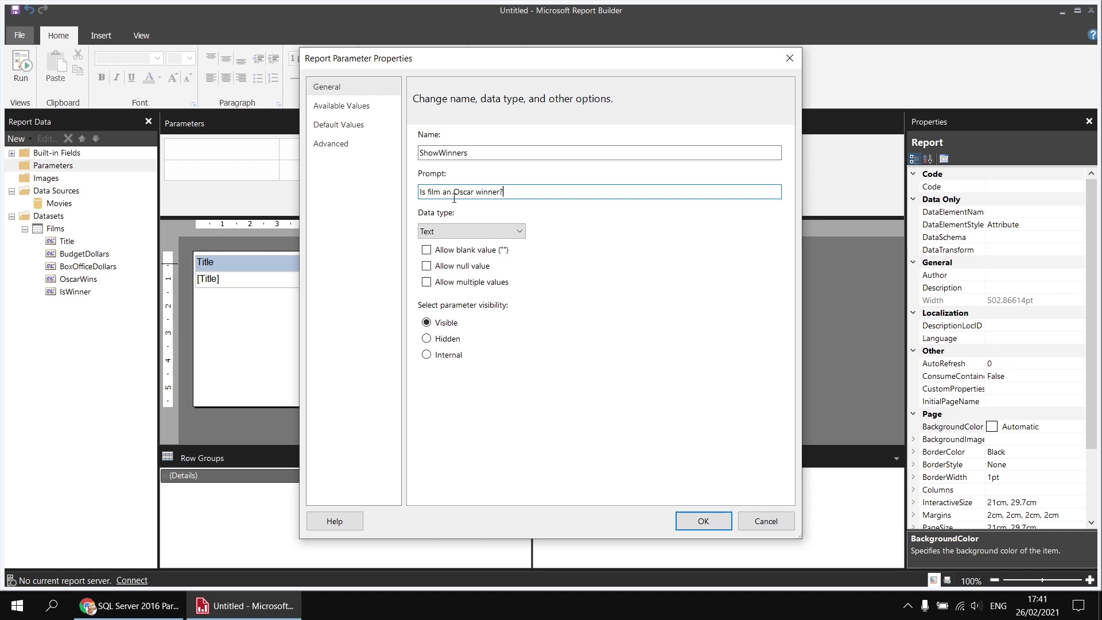
left_click(516, 231)
left_click(453, 256)
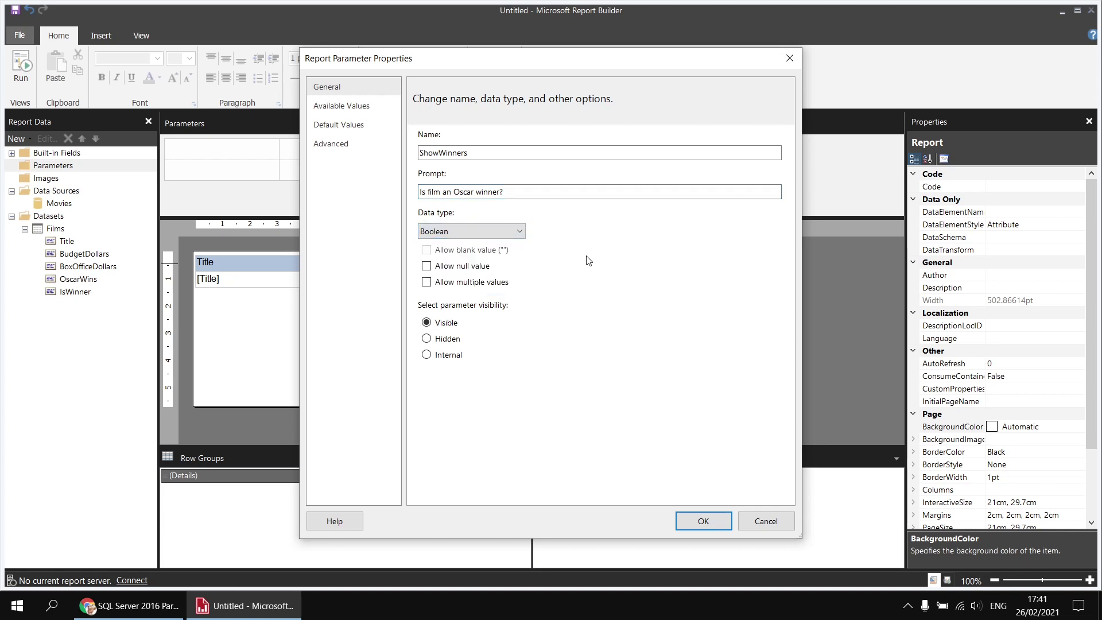
left_click(703, 522)
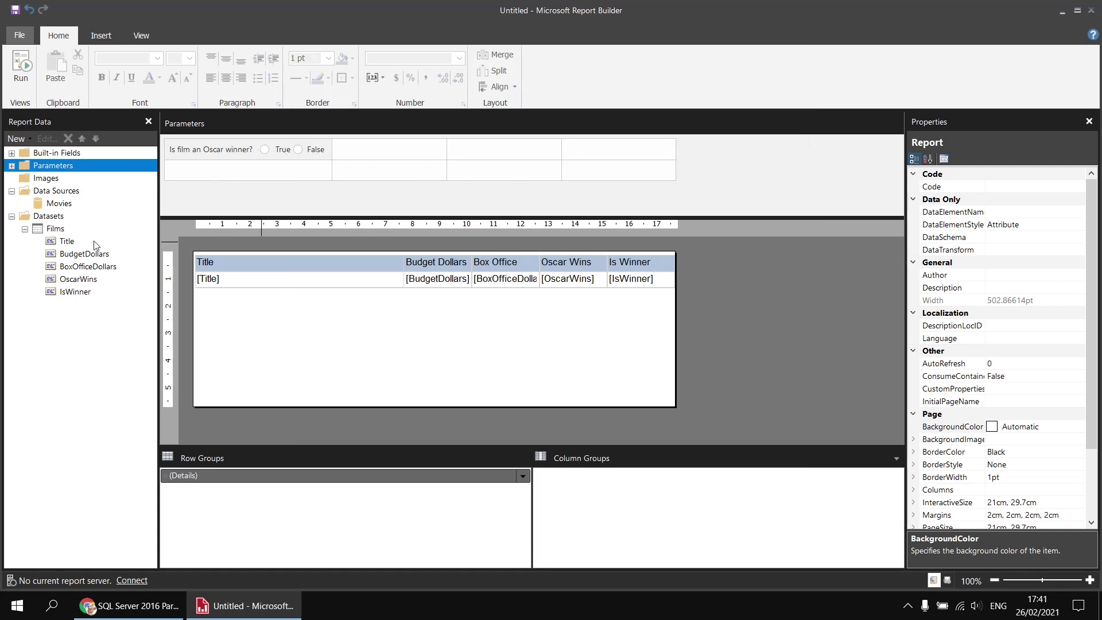
Add a filter to the Films dataset on the [IsWinner] expression with the Boolean data type
right_click(62, 232)
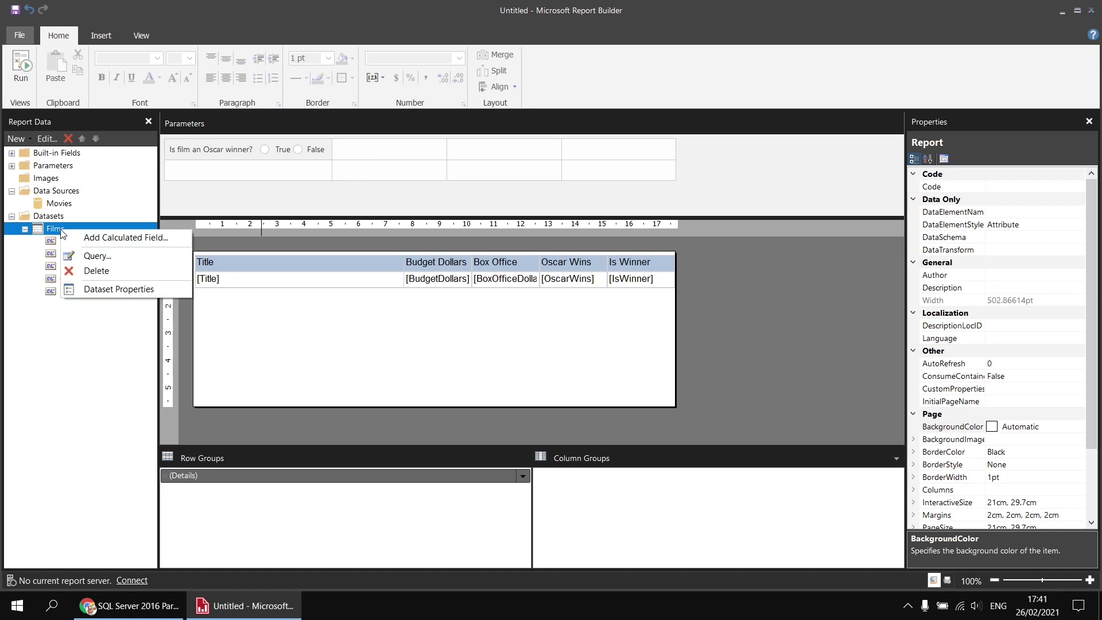
left_click(126, 292)
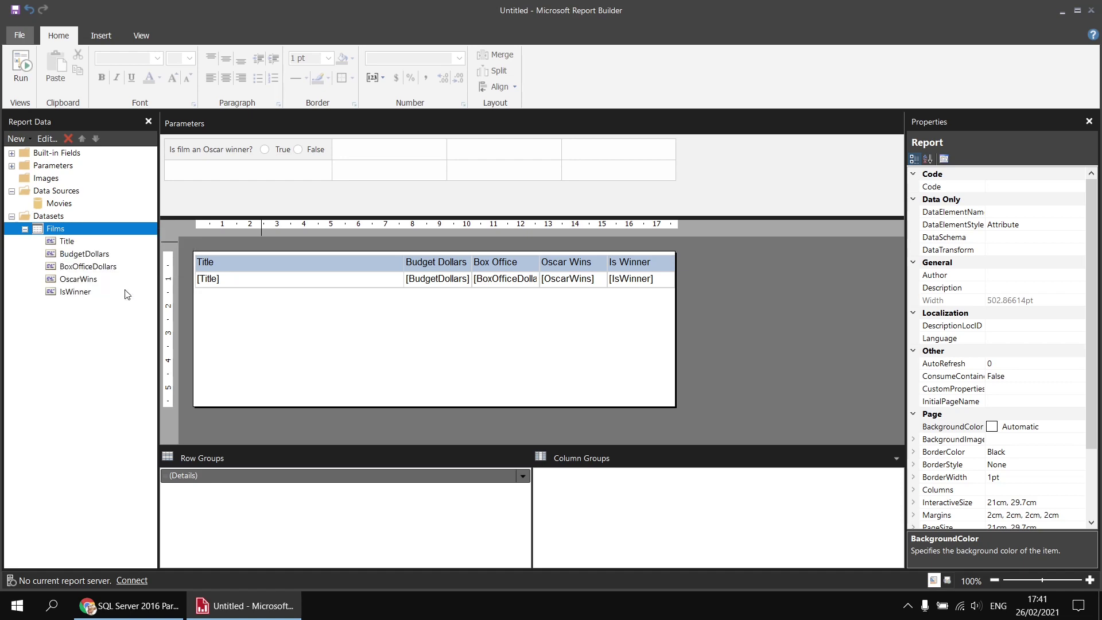
left_click(347, 130)
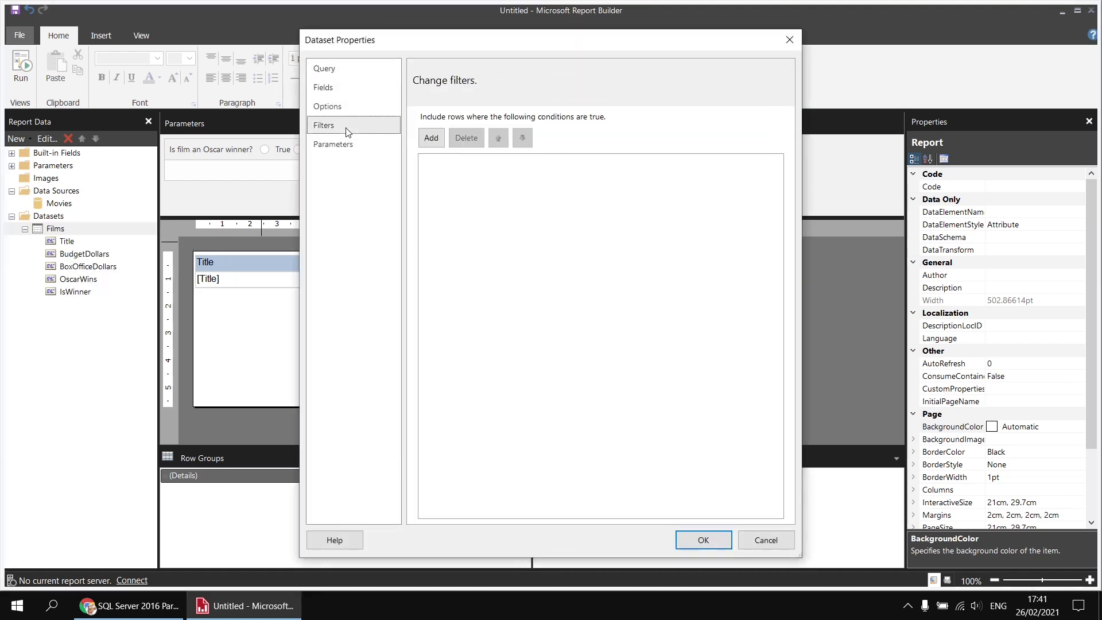
left_click(431, 138)
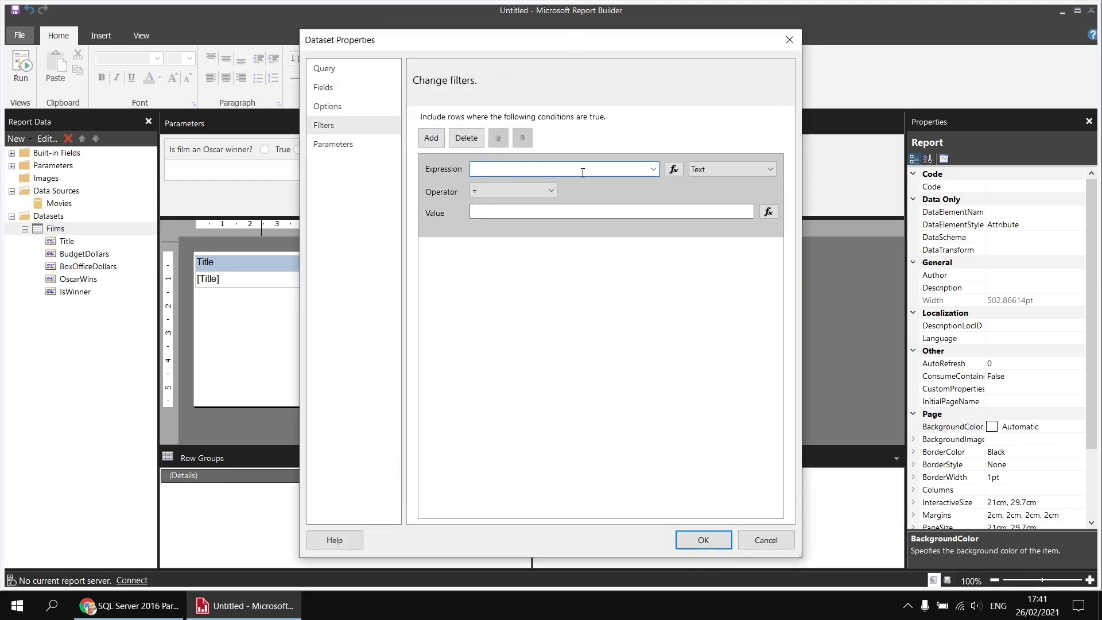
left_click(654, 169)
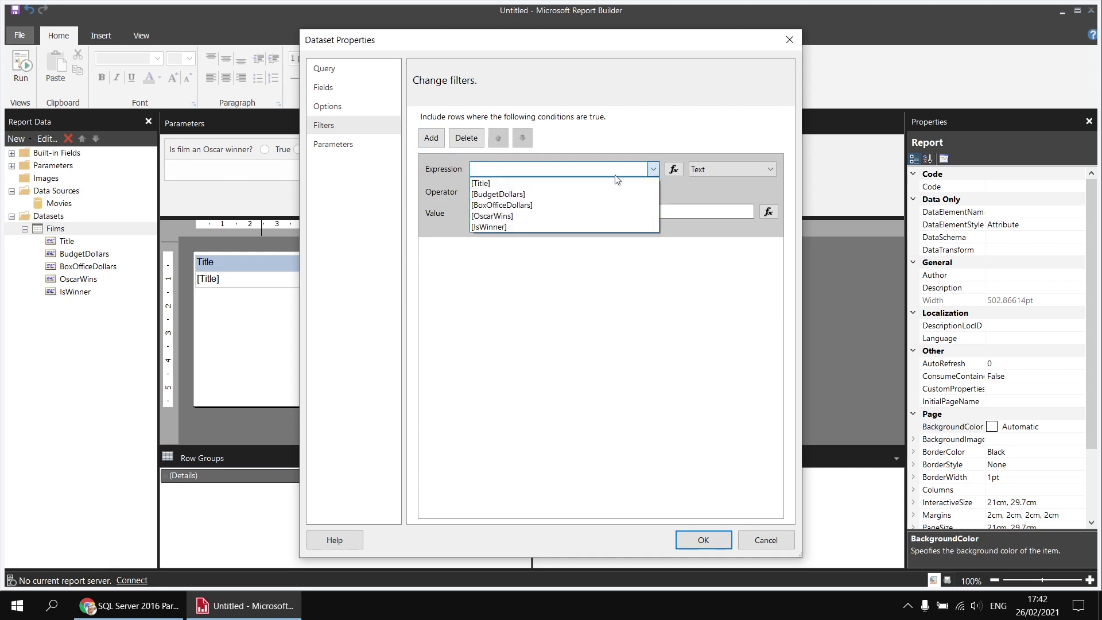
left_click(511, 227)
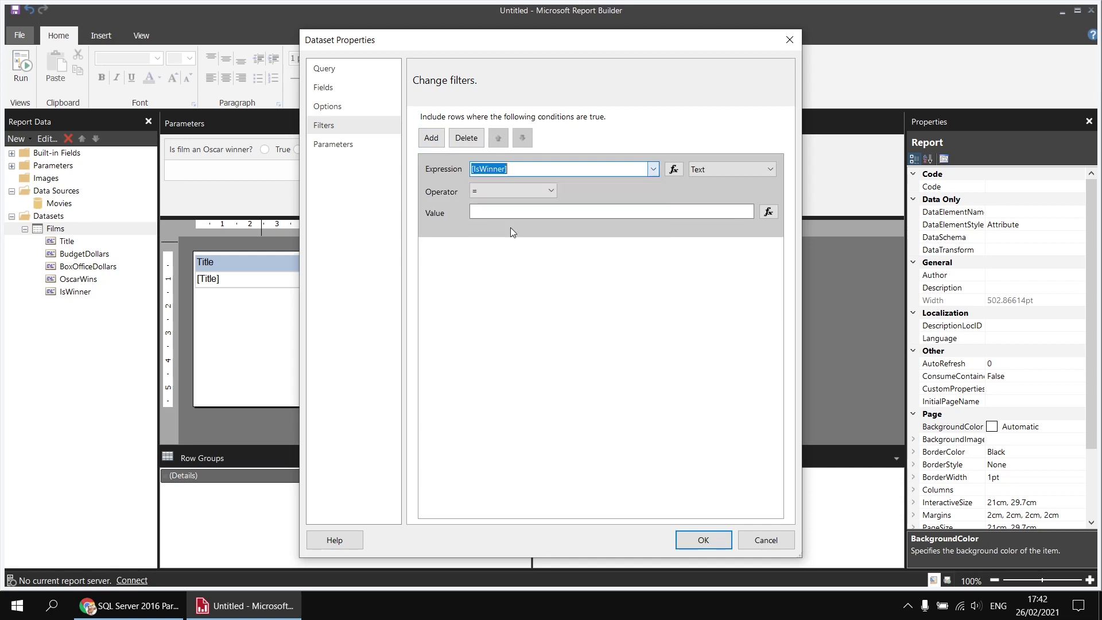
left_click(707, 171)
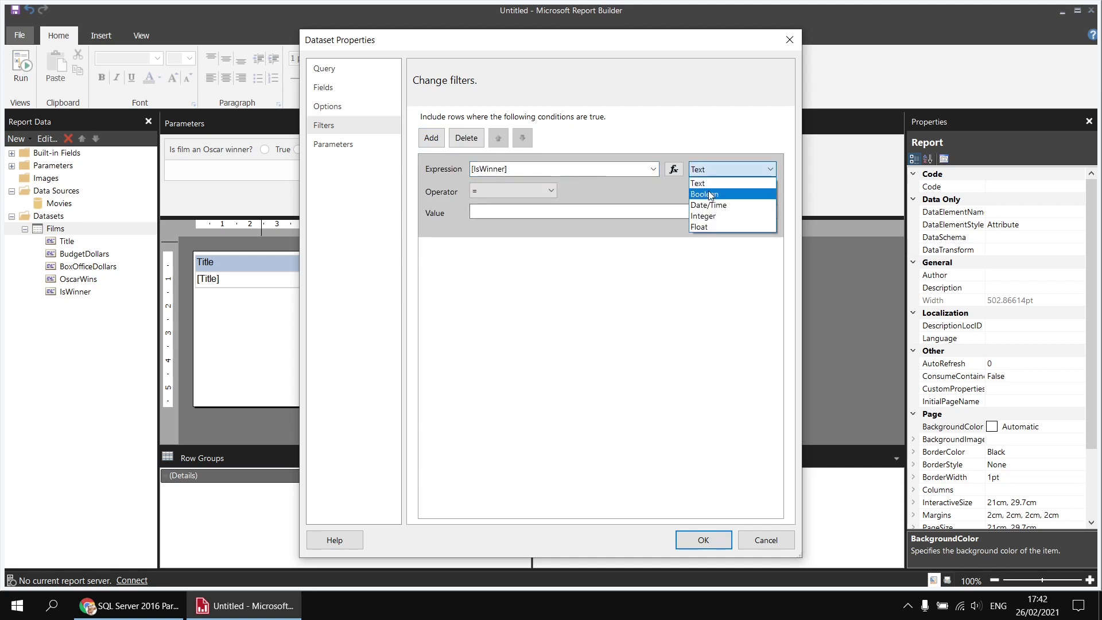
left_click(711, 195)
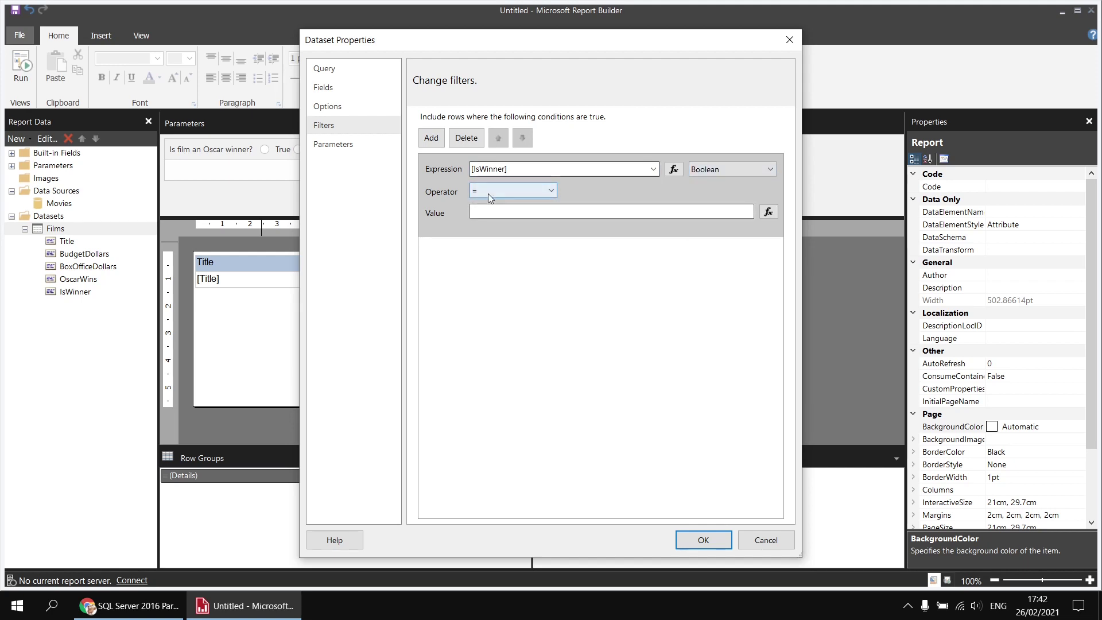
Set the IsWinner filter's value to =Parameters!ShowWinners.Value and save the dataset
left_click(768, 212)
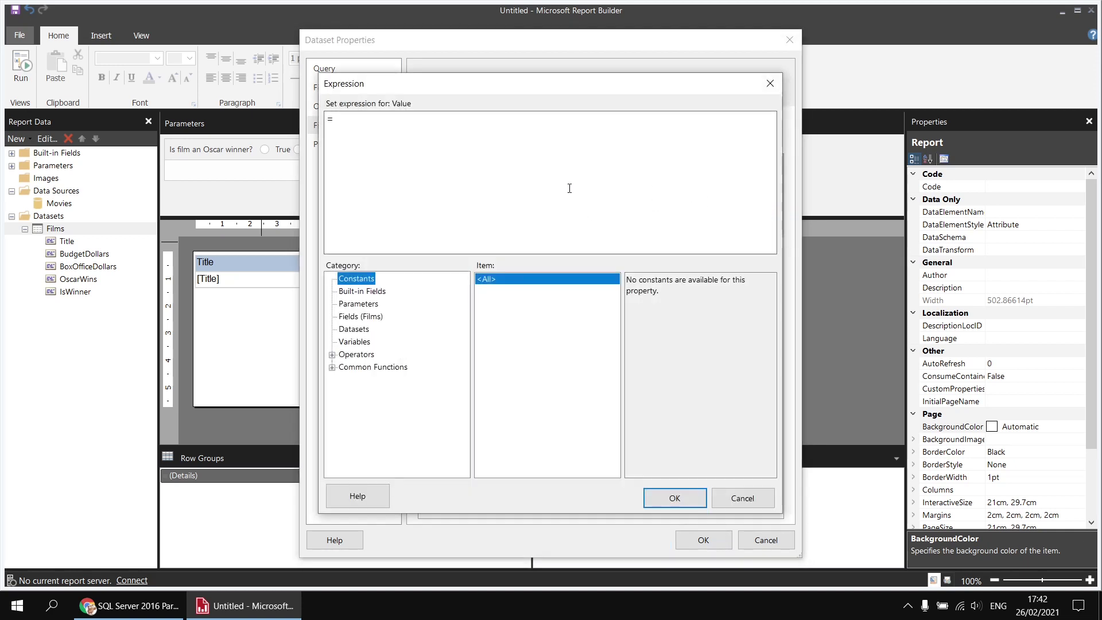
left_click(364, 306)
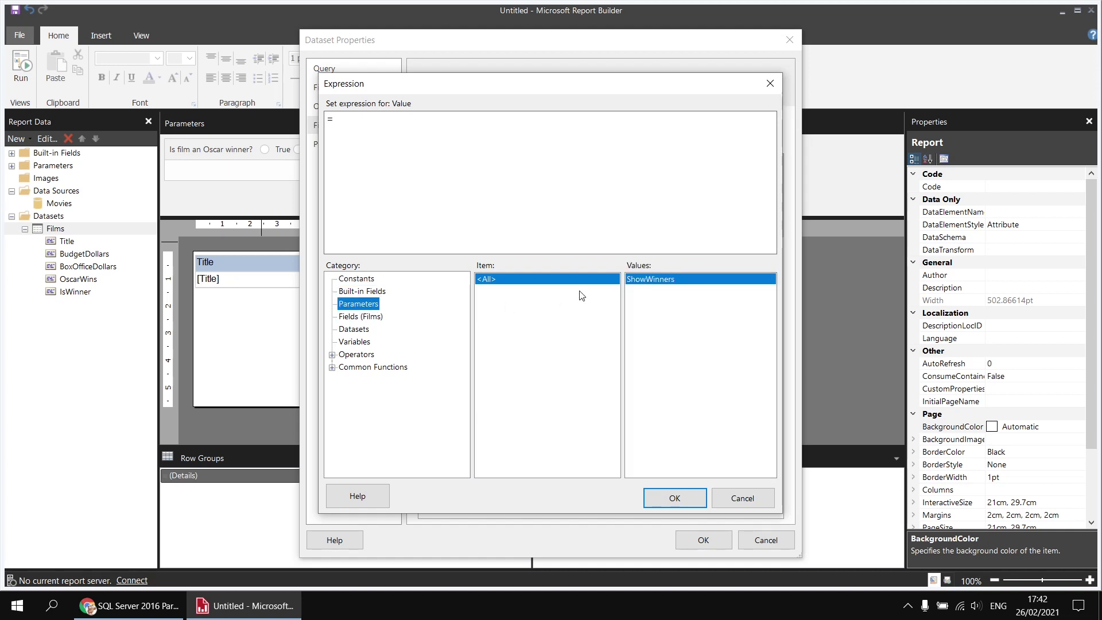
double_click(641, 281)
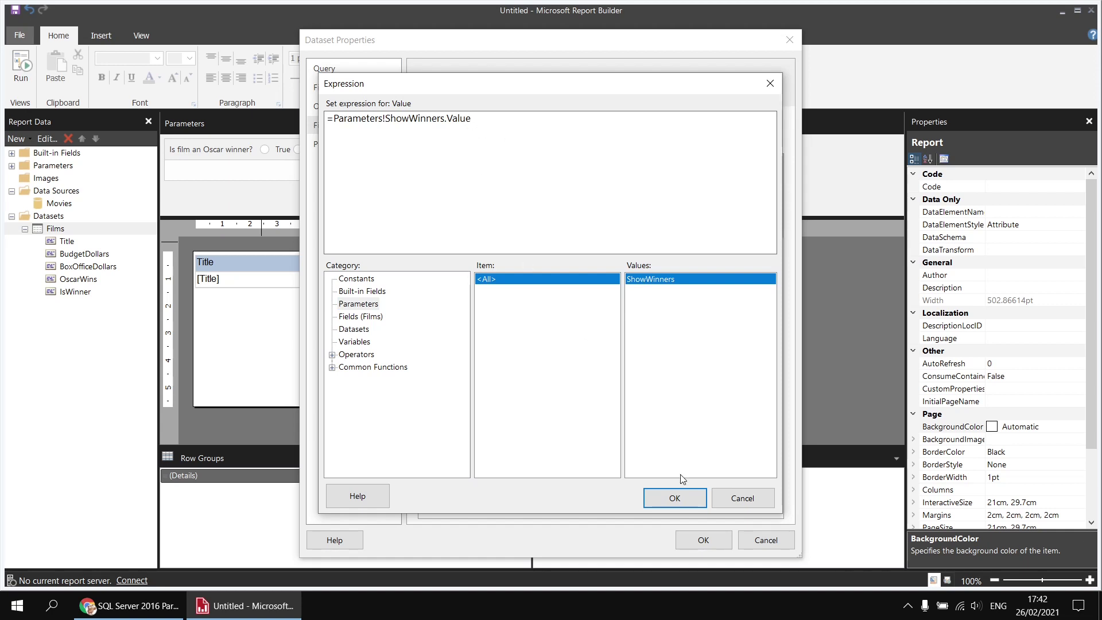
left_click(675, 497)
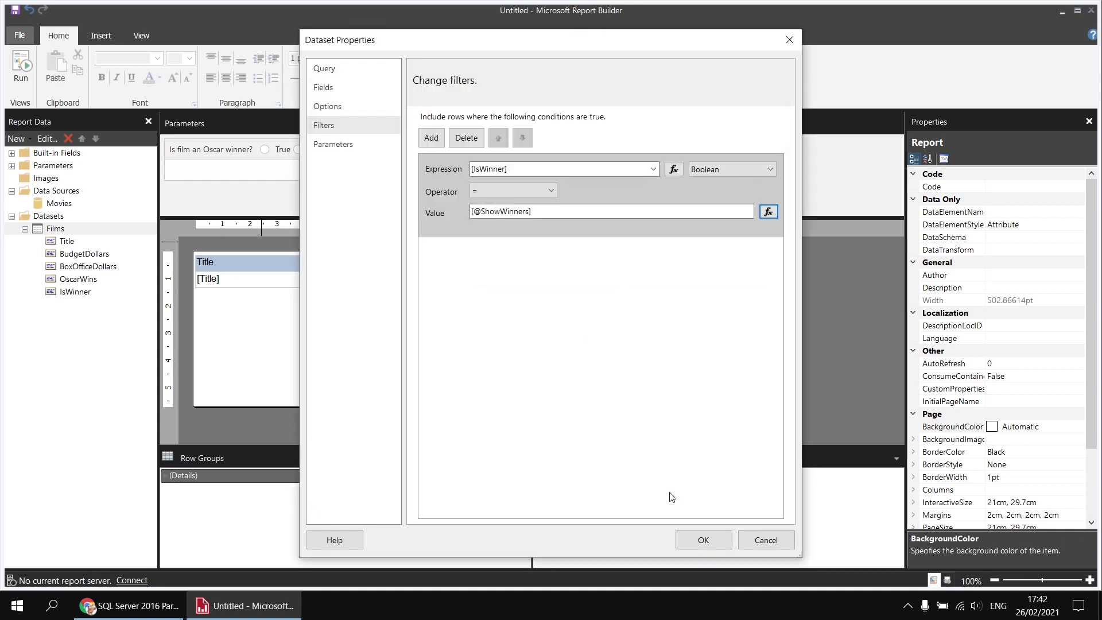
left_click(707, 542)
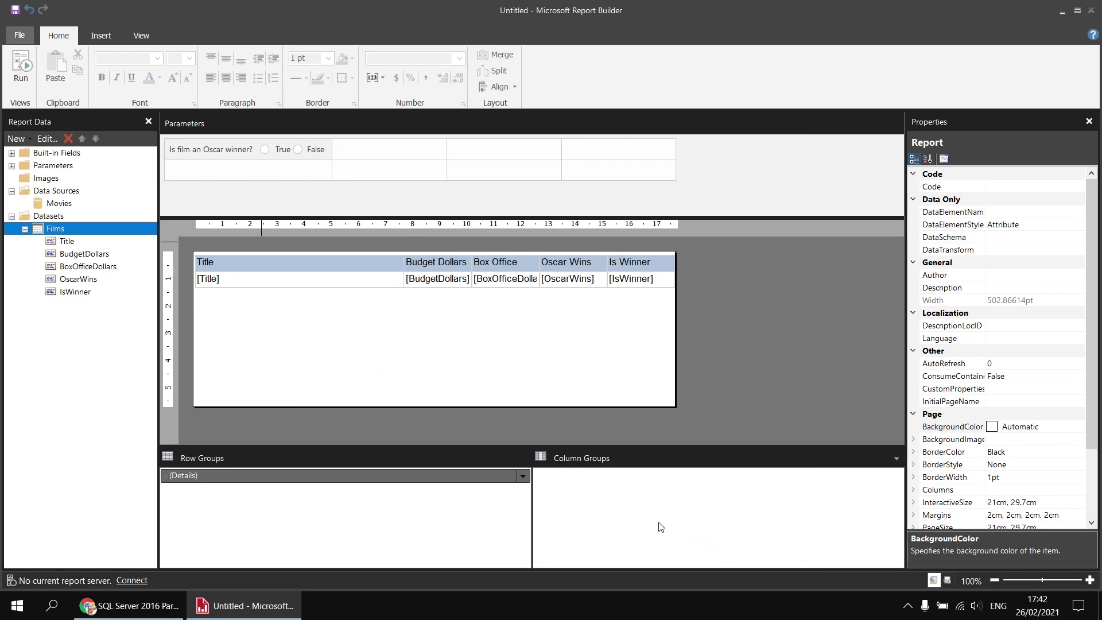
Run the report with the Oscar winner parameter set to True, view it again with False, and return to design view
left_click(23, 74)
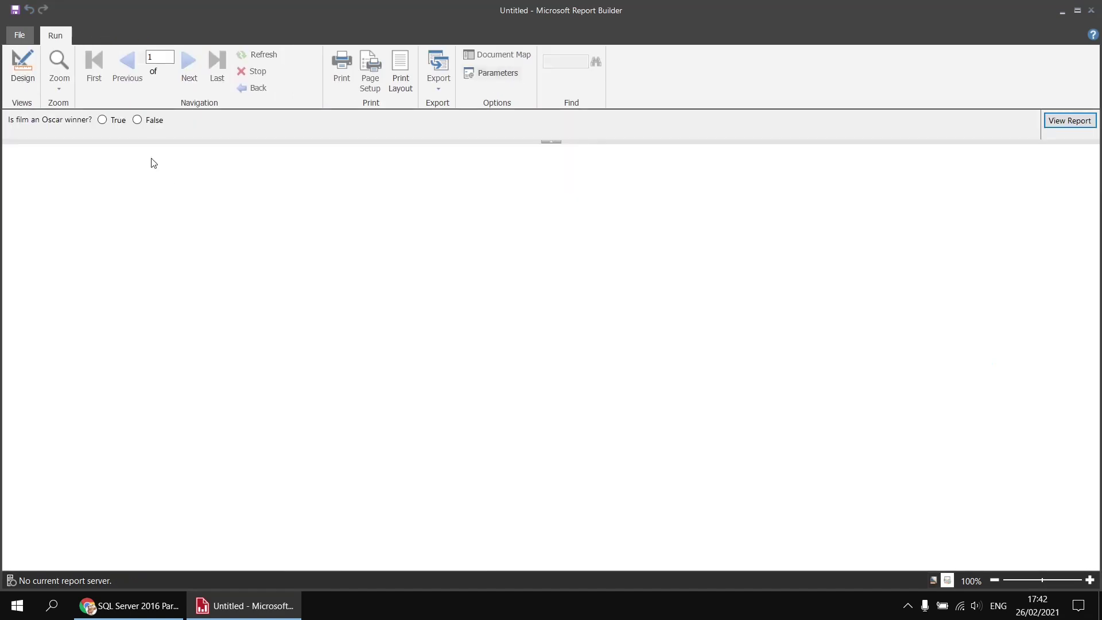
left_click(102, 120)
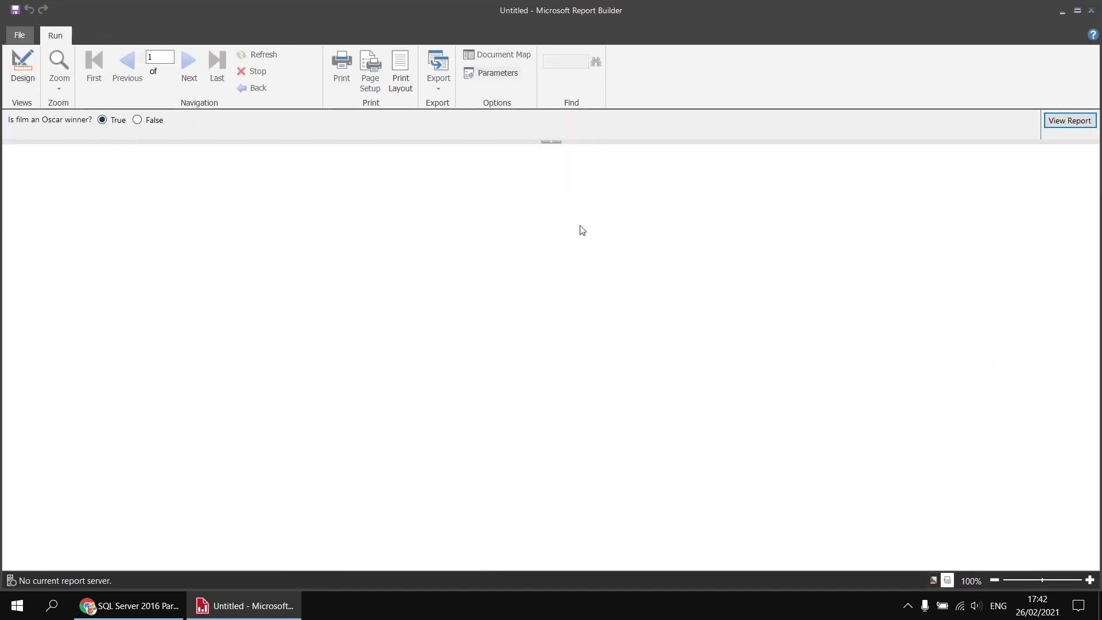
left_click(1069, 122)
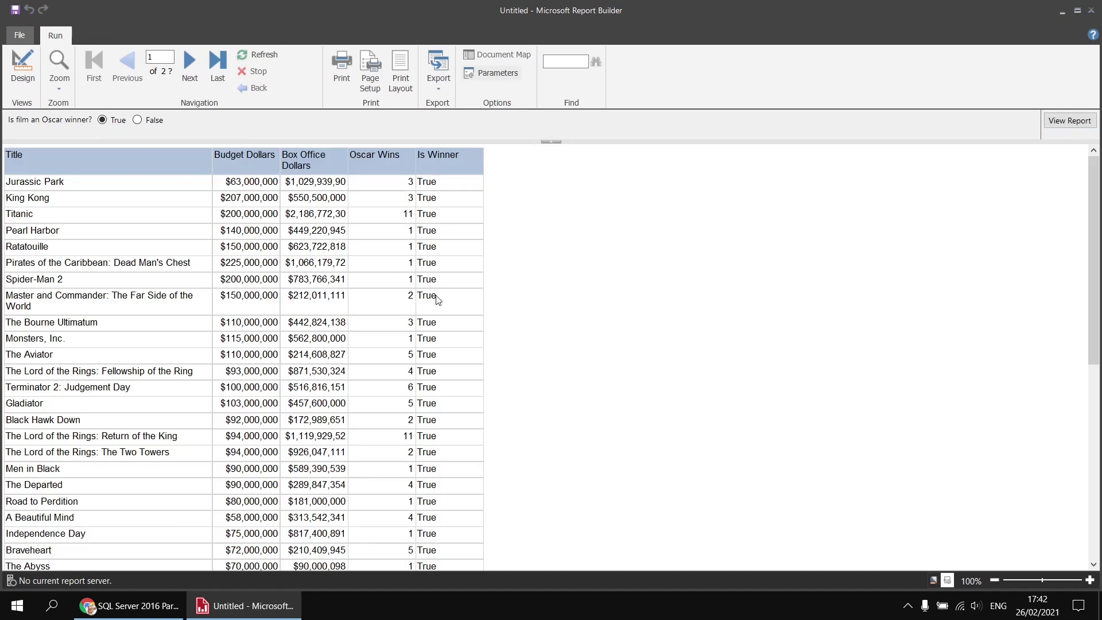
left_click(137, 120)
left_click(1068, 121)
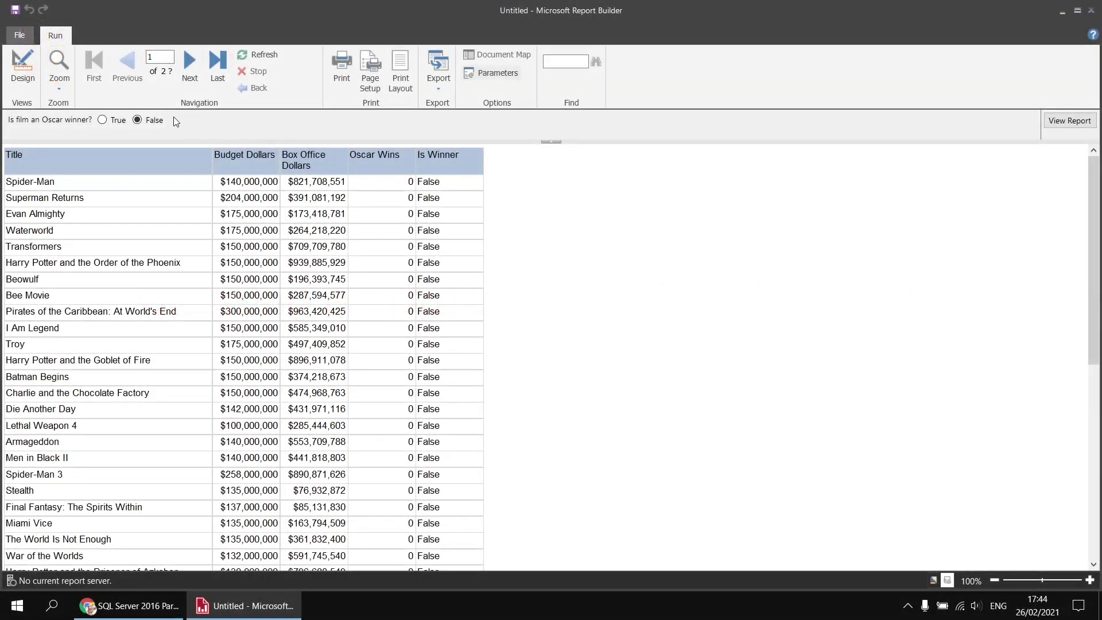
left_click(23, 66)
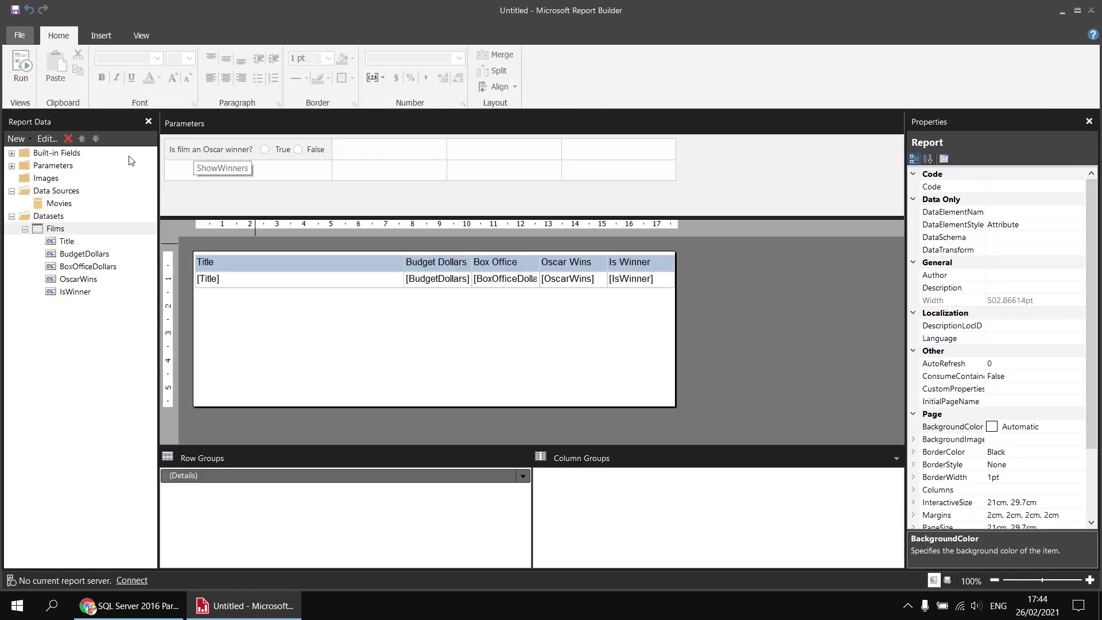
Allow null values for the ShowWinners parameter and preview the report with the parameter set to NULL
left_click(12, 166)
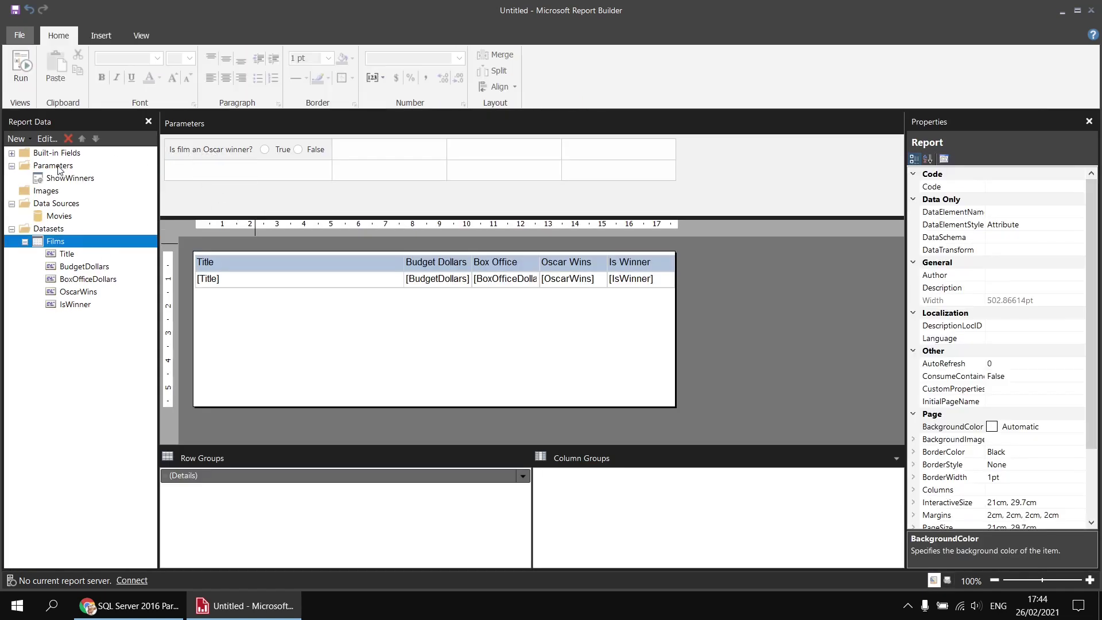
double_click(200, 154)
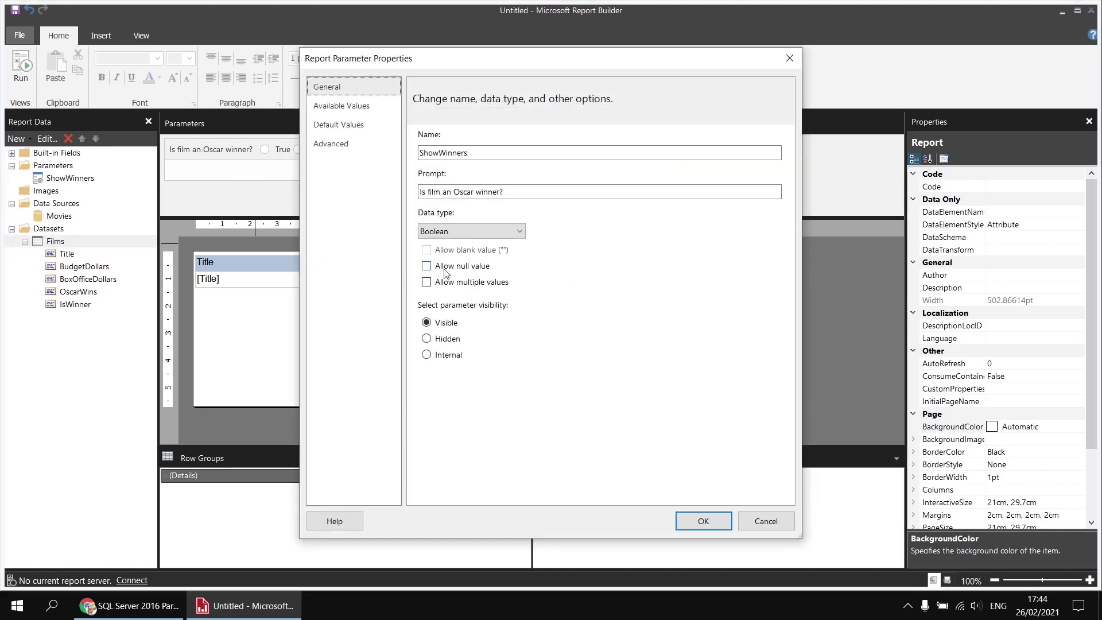
left_click(445, 269)
left_click(703, 521)
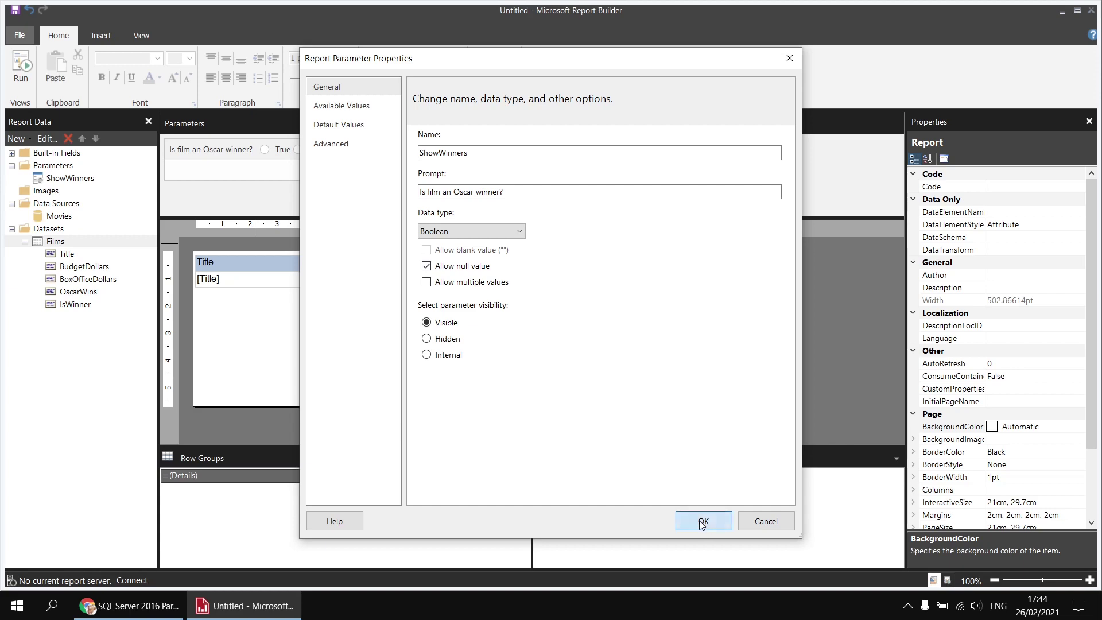
left_click(21, 66)
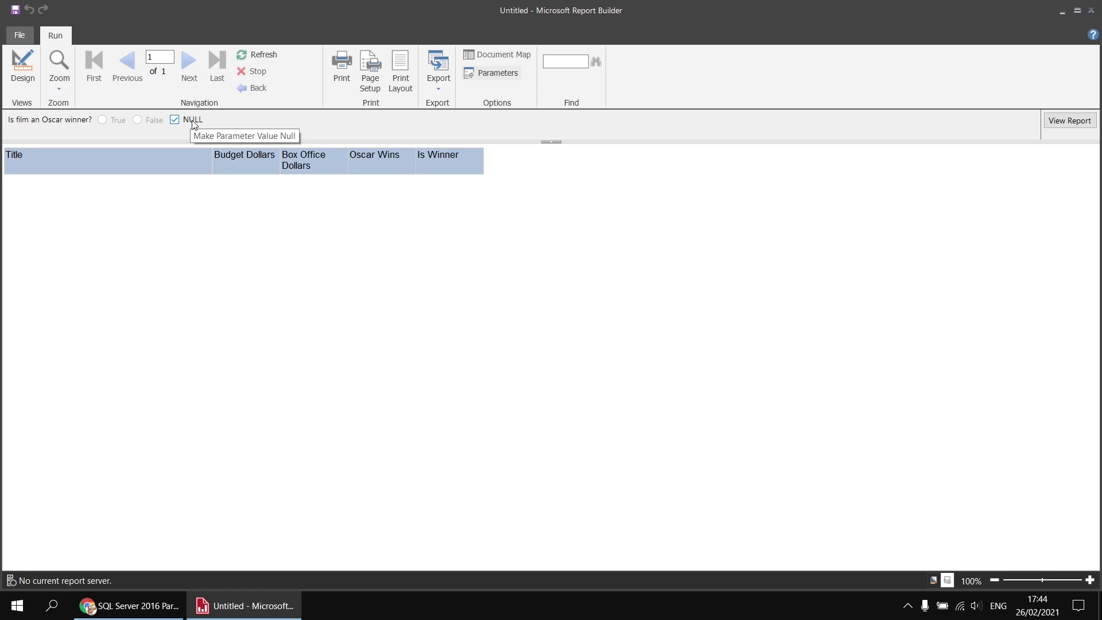
left_click(23, 66)
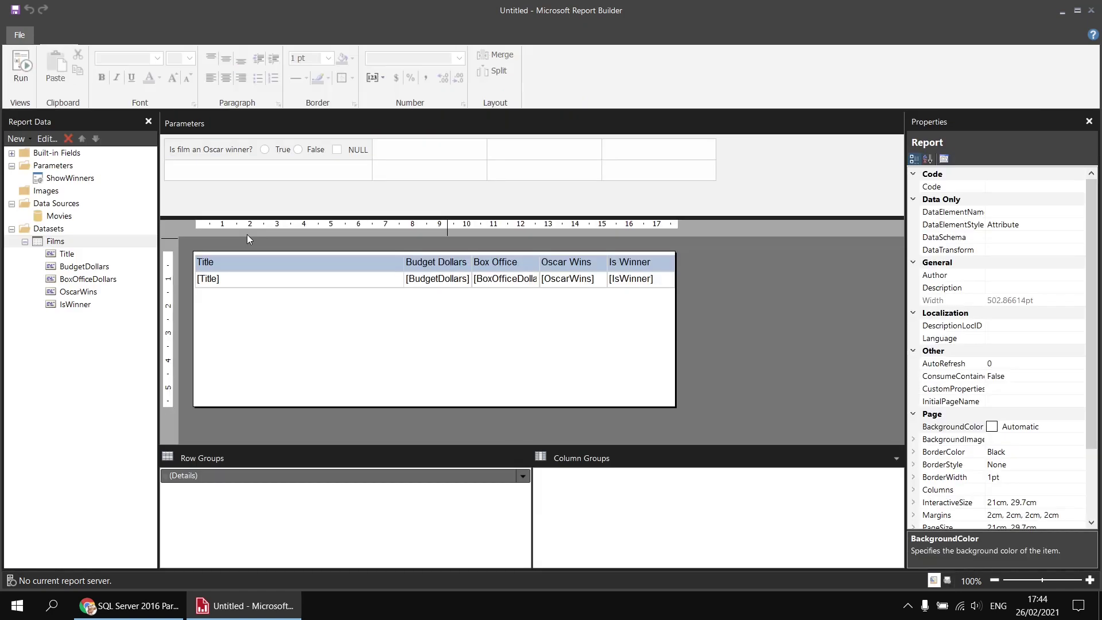
Replace the comparison value of the Films dataset's IsWinner filter with true
right_click(65, 244)
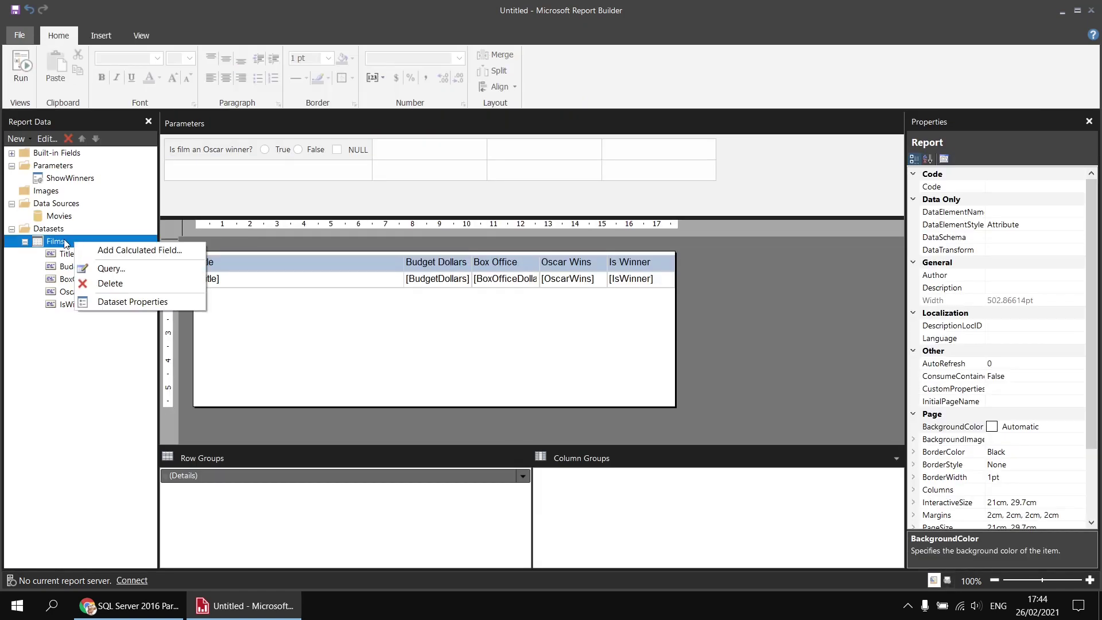
left_click(132, 302)
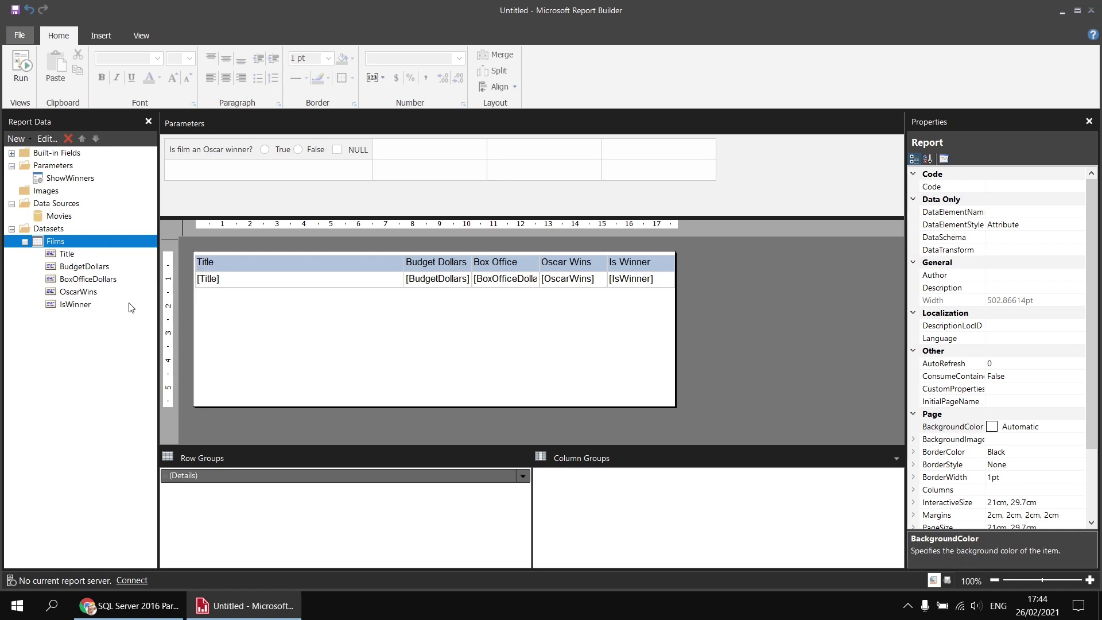
left_click(323, 126)
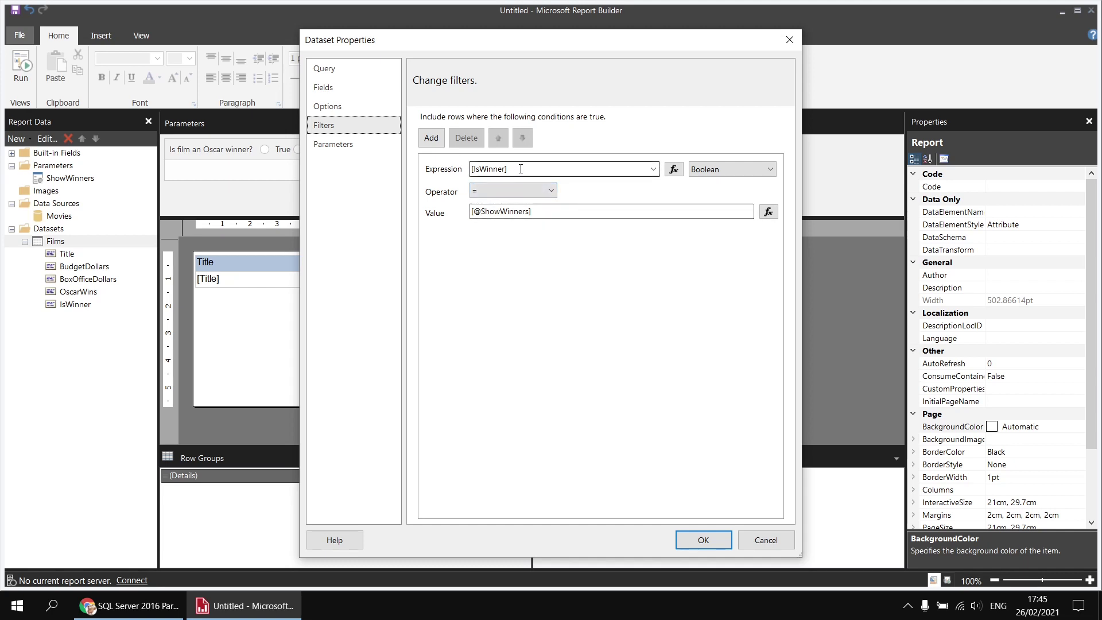
left_click(540, 212)
left_click_drag(540, 213, 472, 211)
type("true")
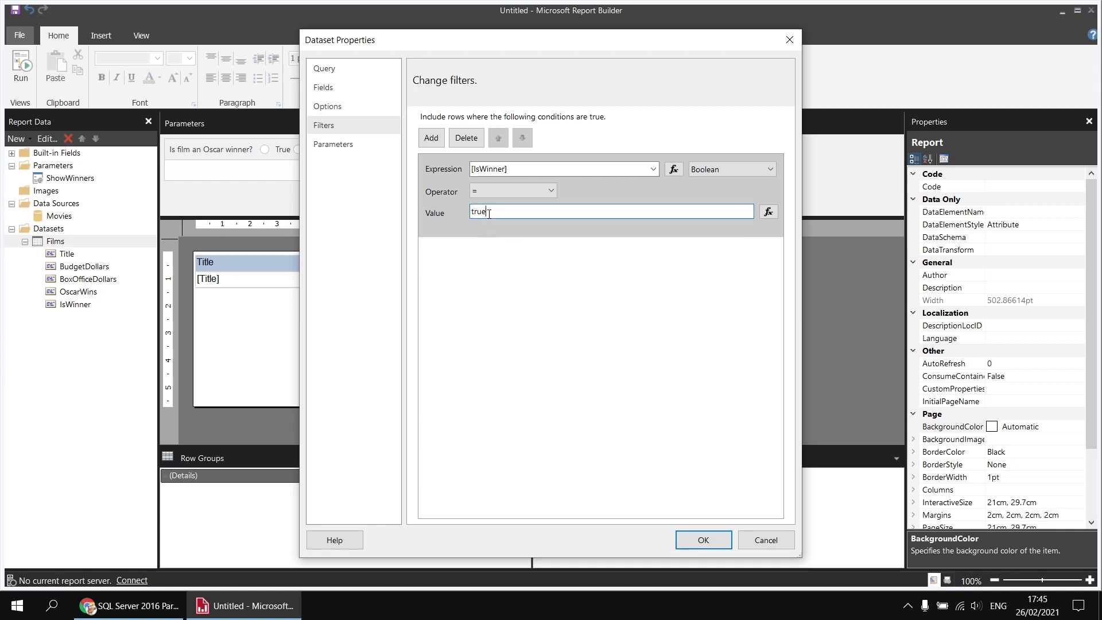
Change the filter's expression to =Fields!IsWinner.Value = Parameters!ShowWinners.Value
left_click(675, 169)
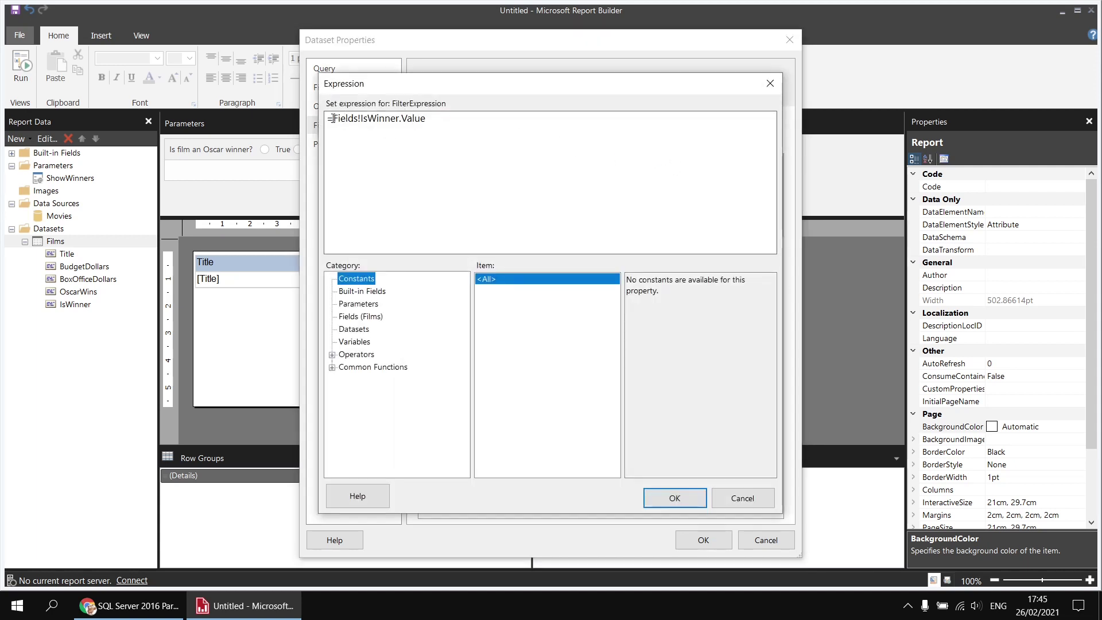
left_click(434, 119)
left_click(359, 305)
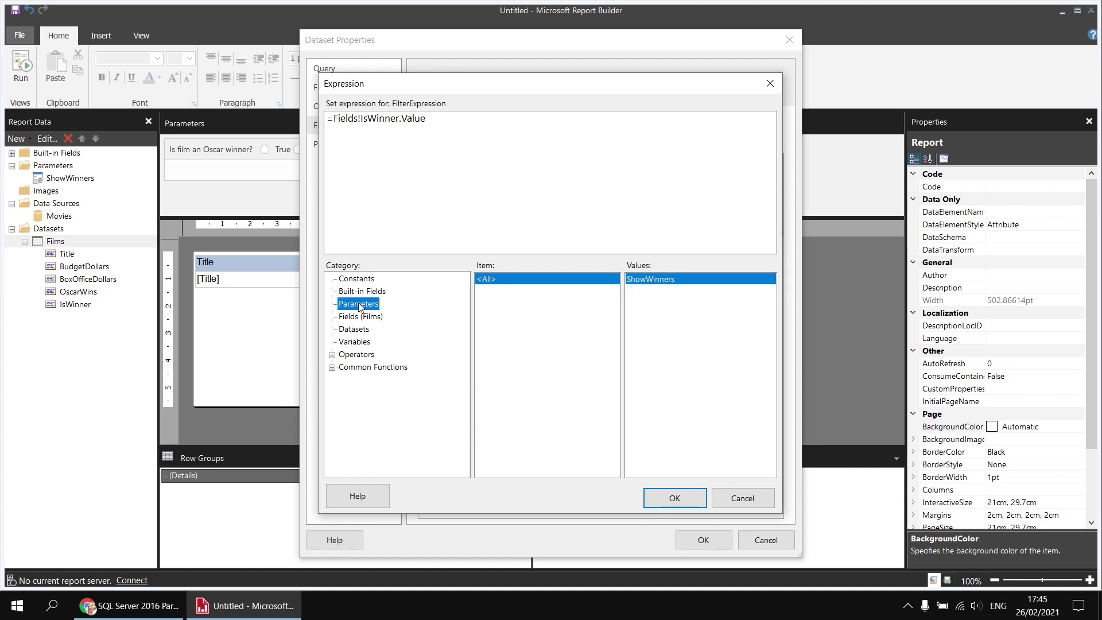
left_click(430, 250)
type("=")
double_click(654, 280)
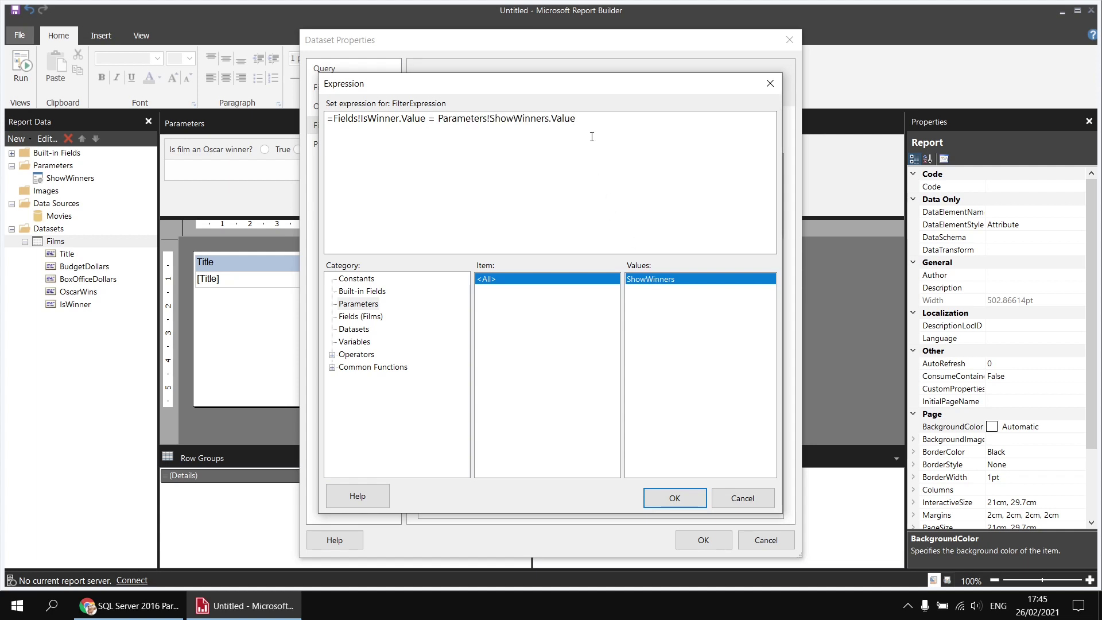
Append OR Parameters!ShowWinners.Value Is Nothing to the filter expression and save the dataset
left_click_drag(372, 95, 497, 242)
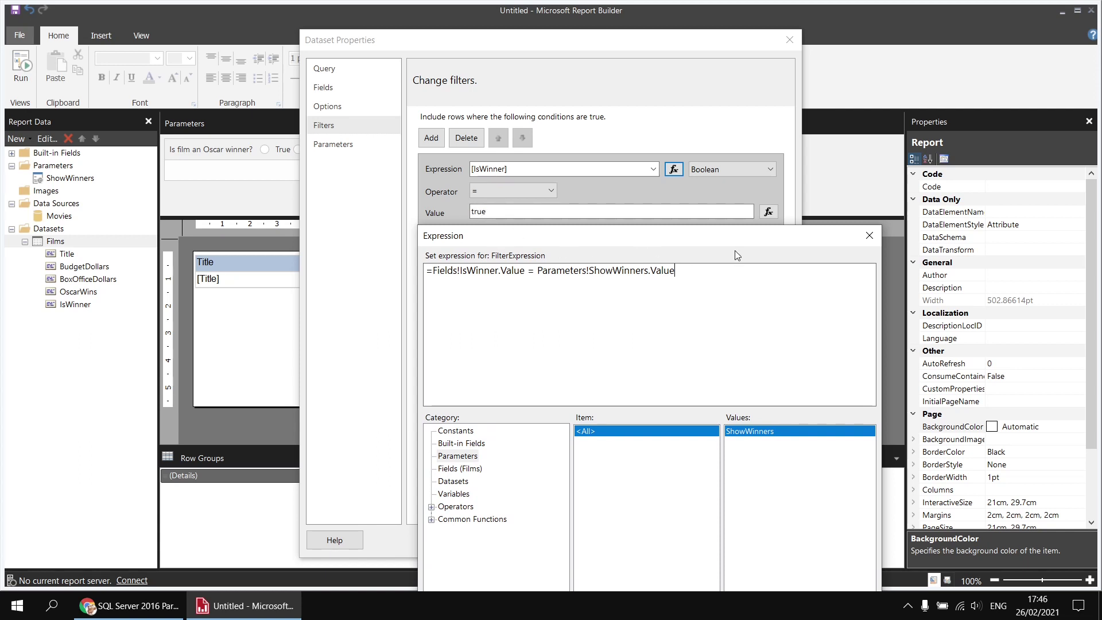
type("OR")
double_click(757, 431)
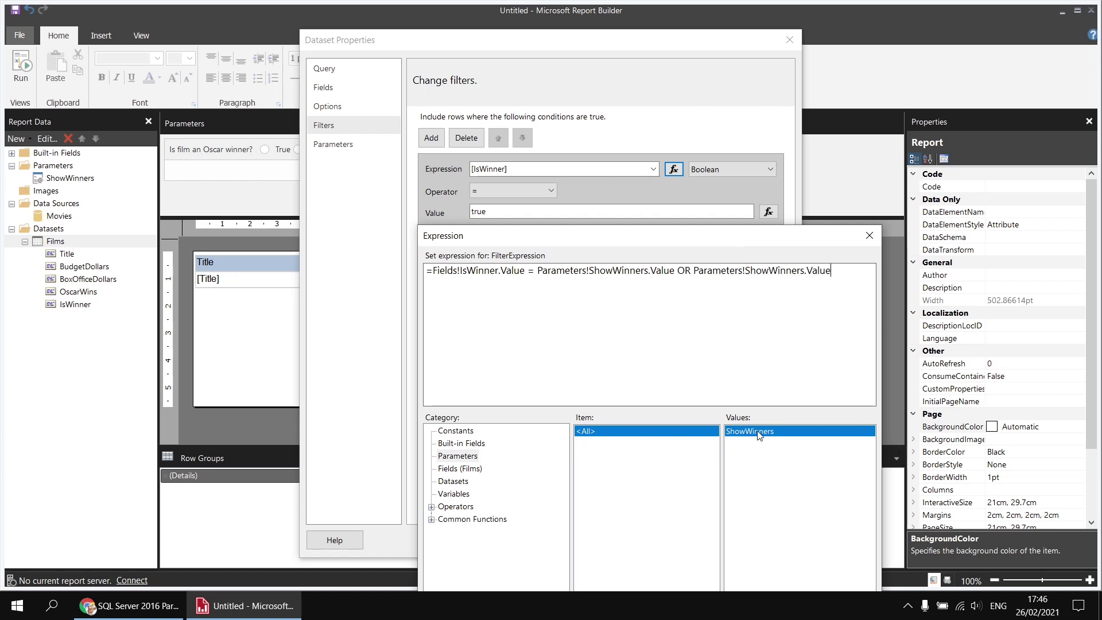
type("Is Nothing")
left_click_drag(882, 331, 922, 331)
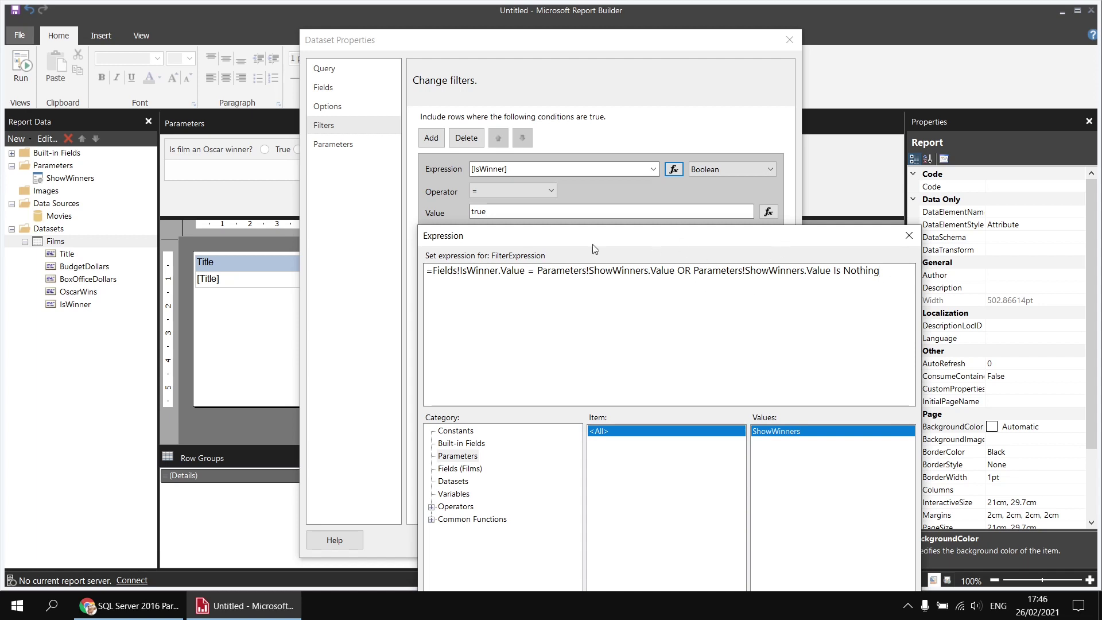
left_click_drag(721, 235, 643, 91)
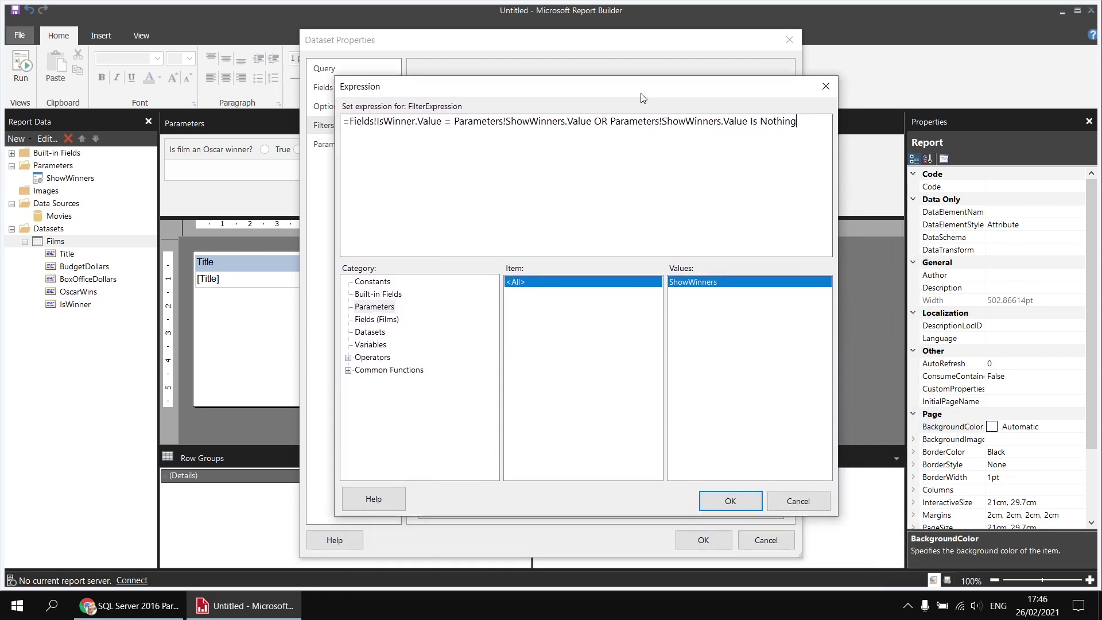
left_click(733, 499)
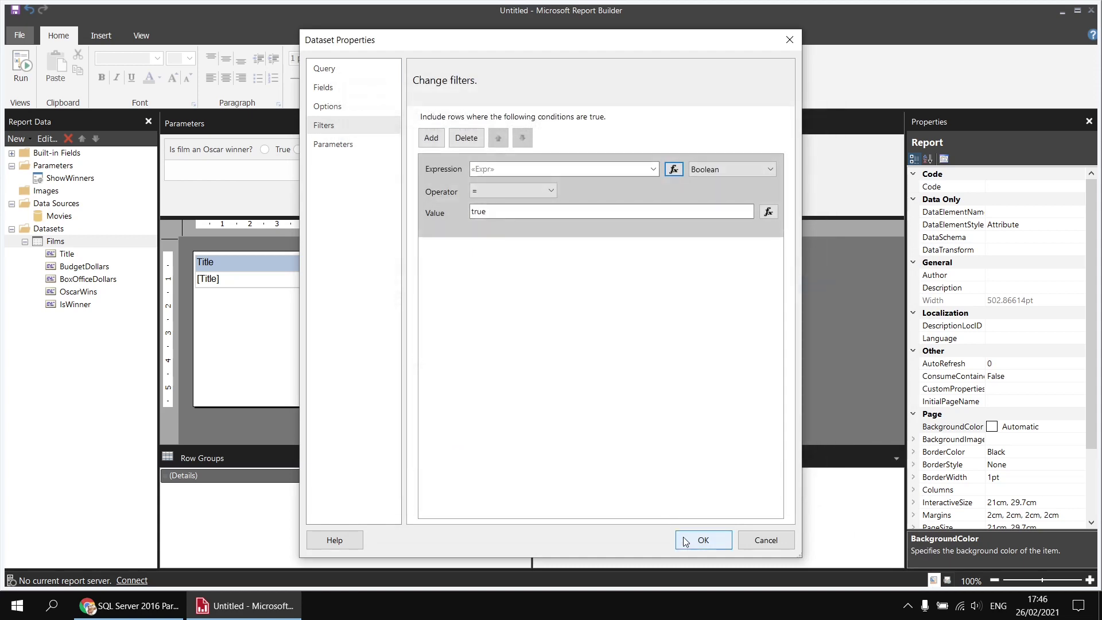
left_click(703, 540)
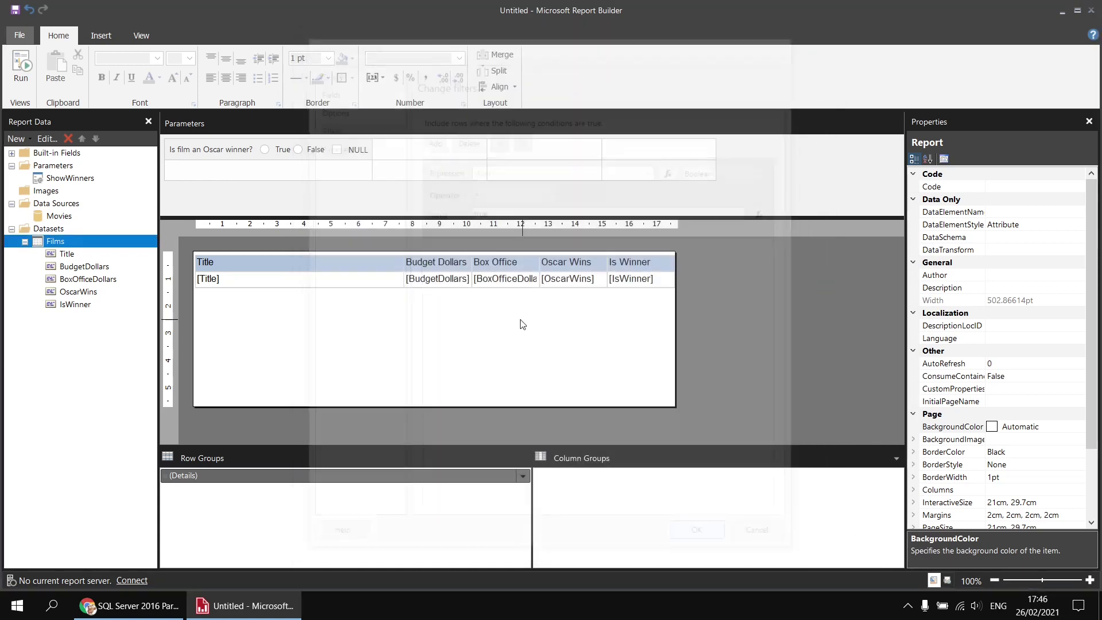
Run the report with the Oscar winner parameter as NULL, True and False to check the filtering, and return to design view
left_click(21, 64)
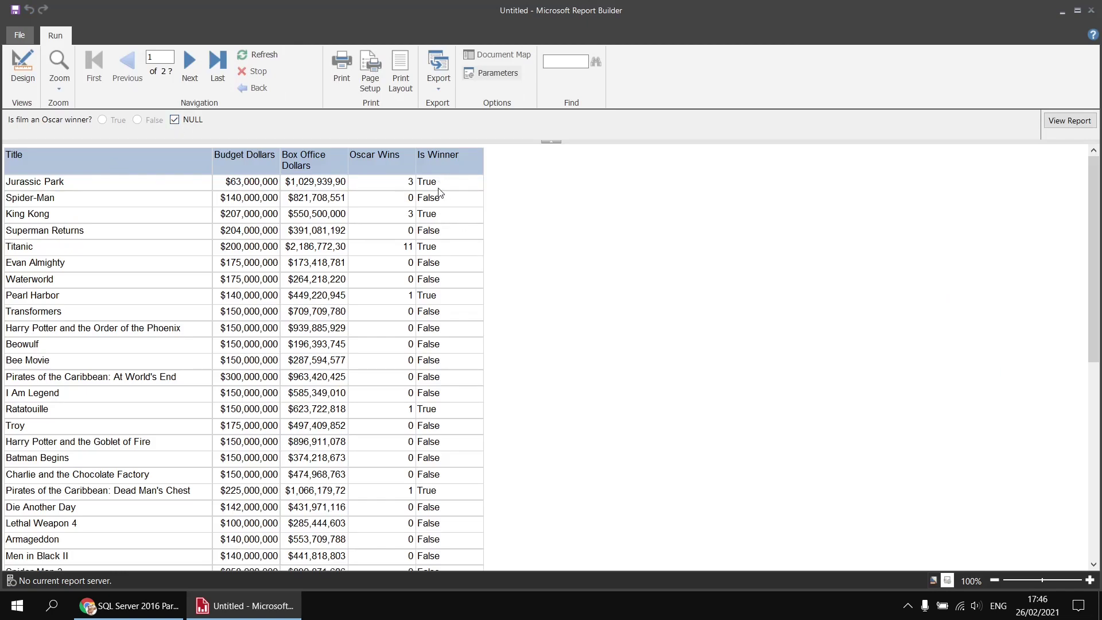
left_click(174, 119)
left_click(174, 120)
left_click(103, 120)
left_click(1070, 120)
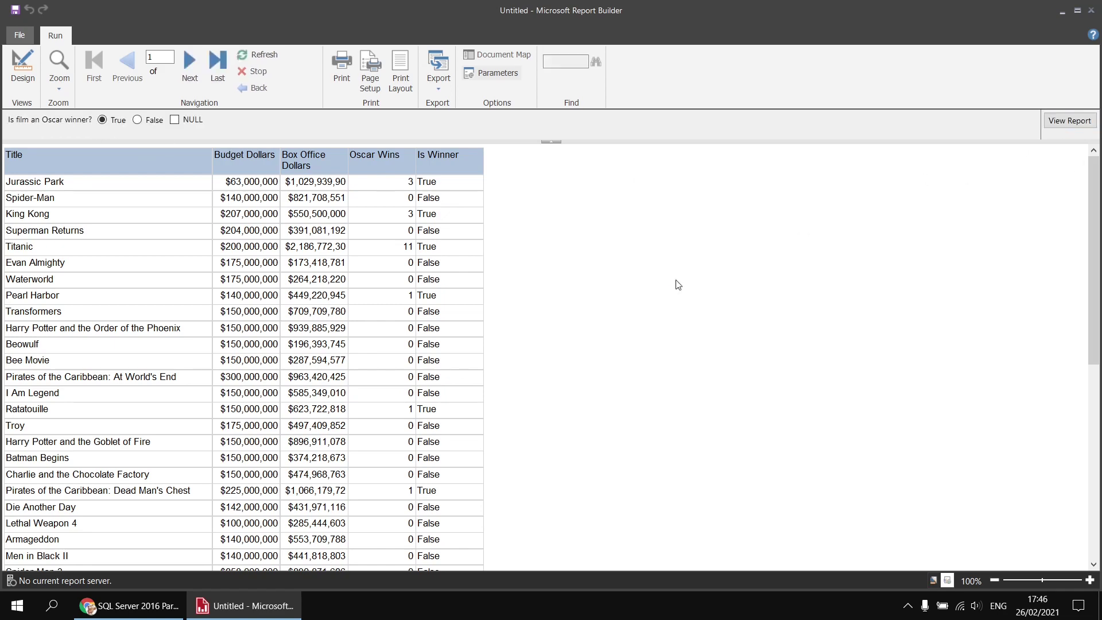
left_click(138, 120)
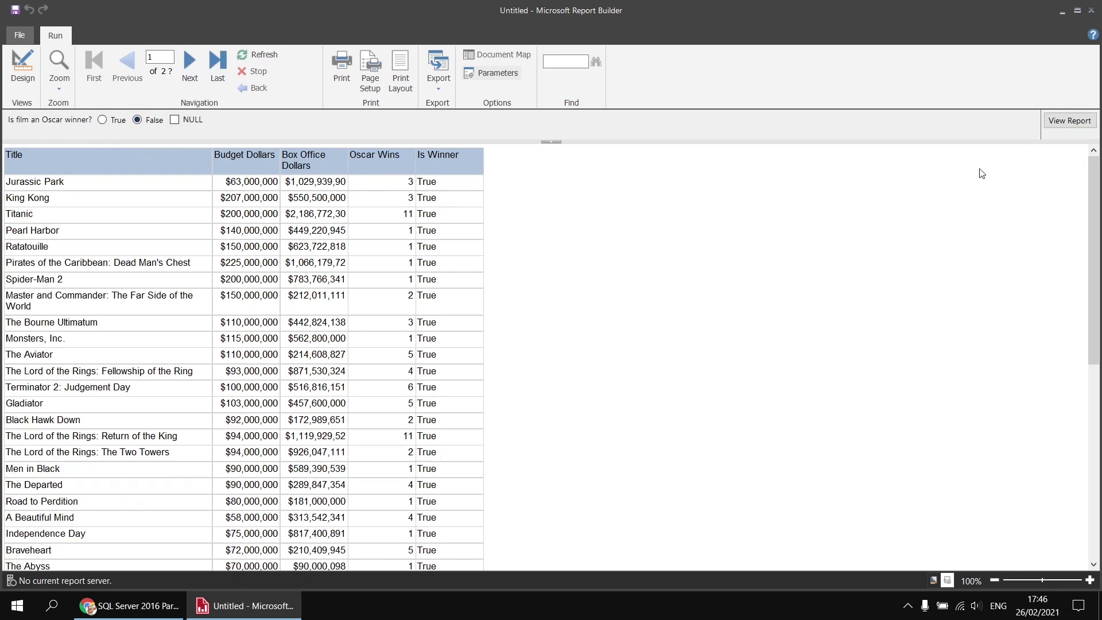
left_click(1068, 121)
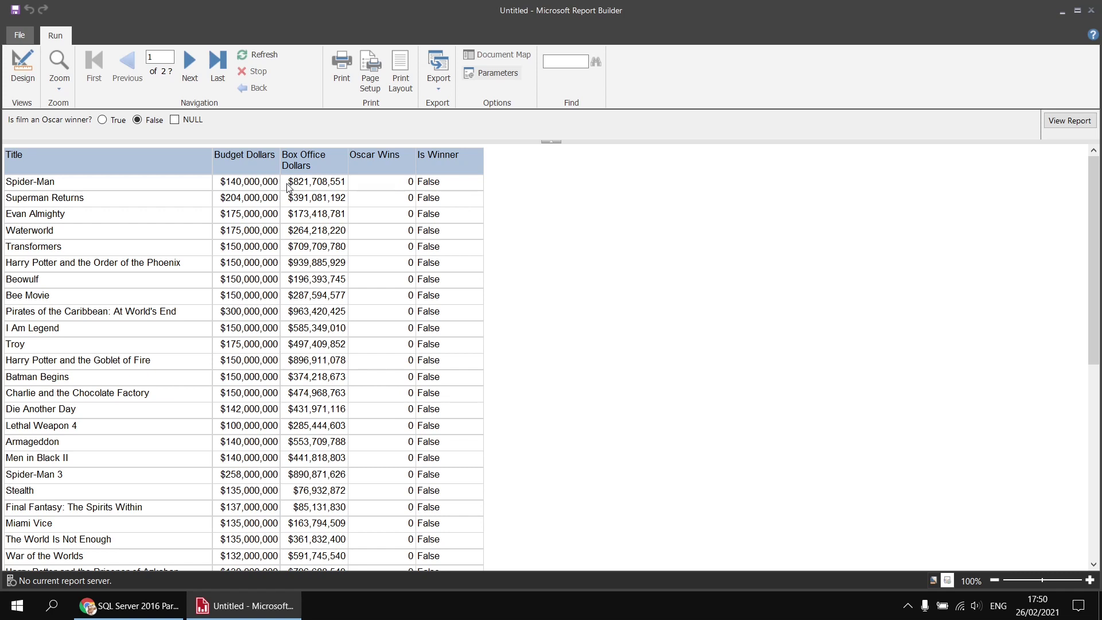
left_click(21, 68)
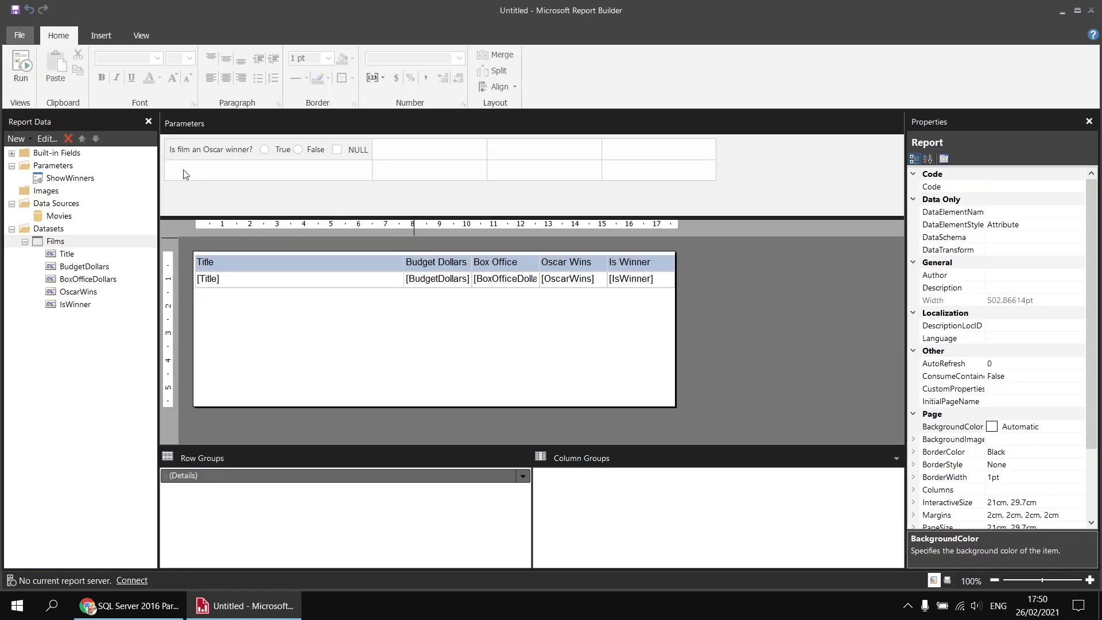
Add a second report parameter named ShowProfitable below the Oscar winner parameter
right_click(179, 171)
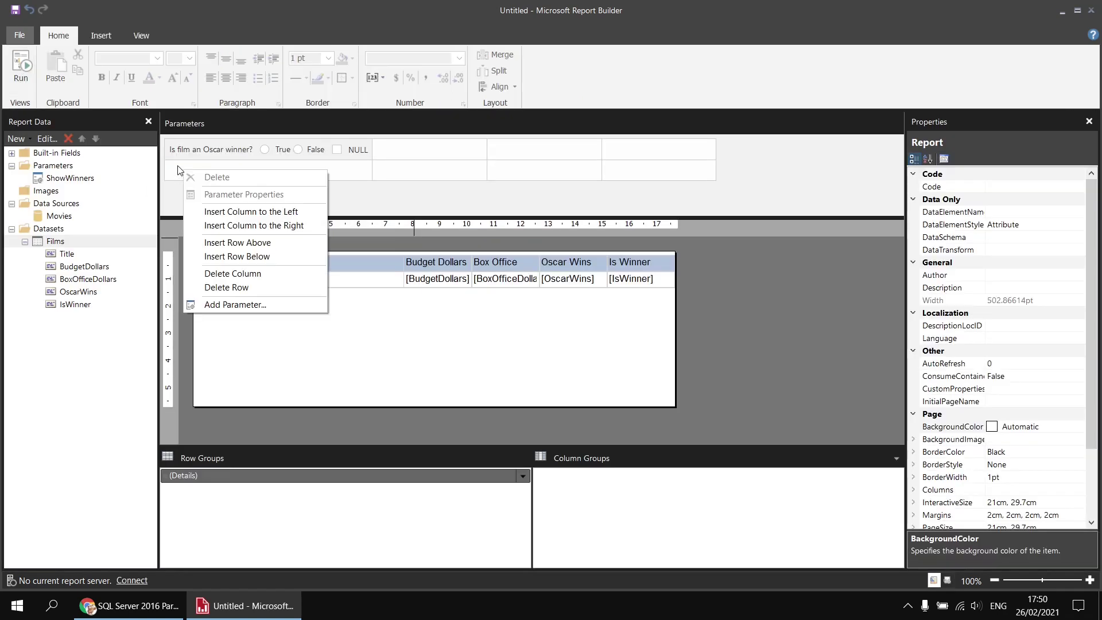
left_click(226, 304)
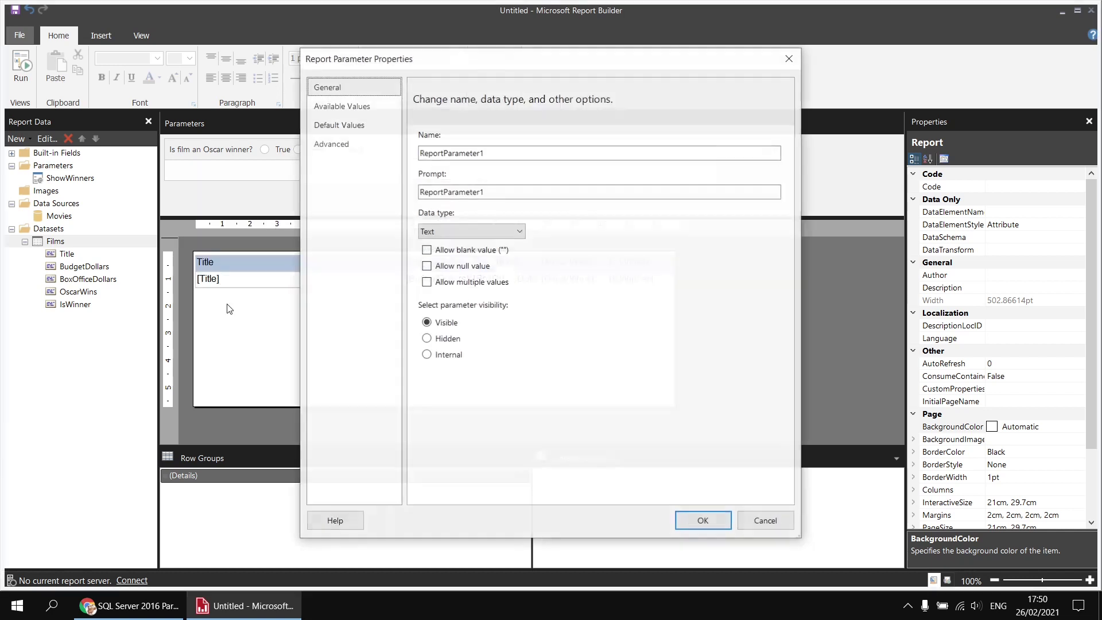
double_click(447, 152)
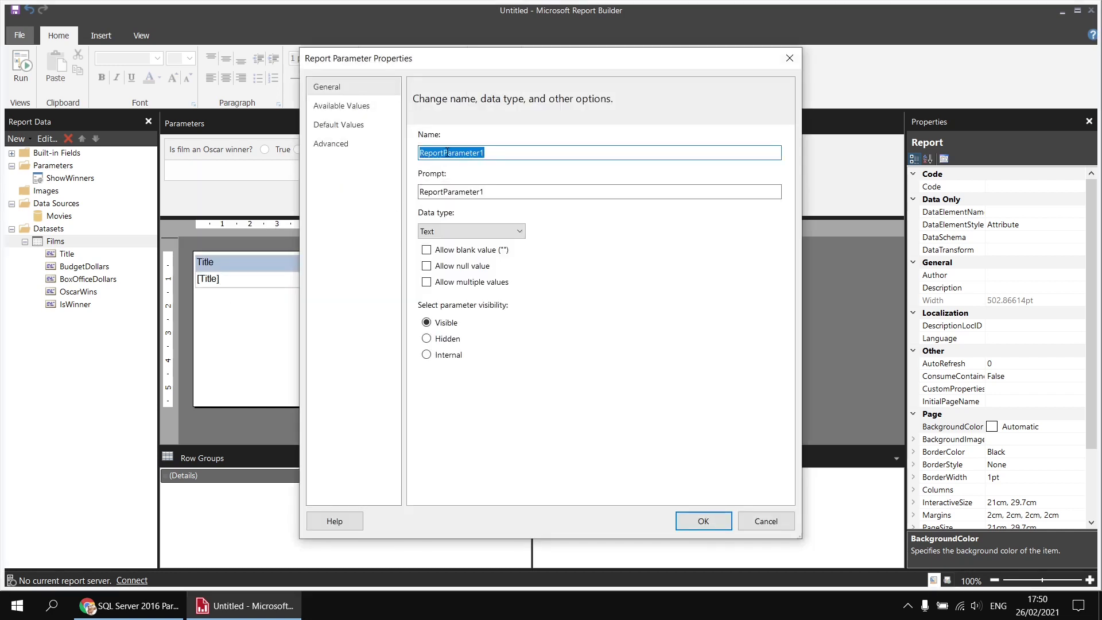
type("ShowProfitable")
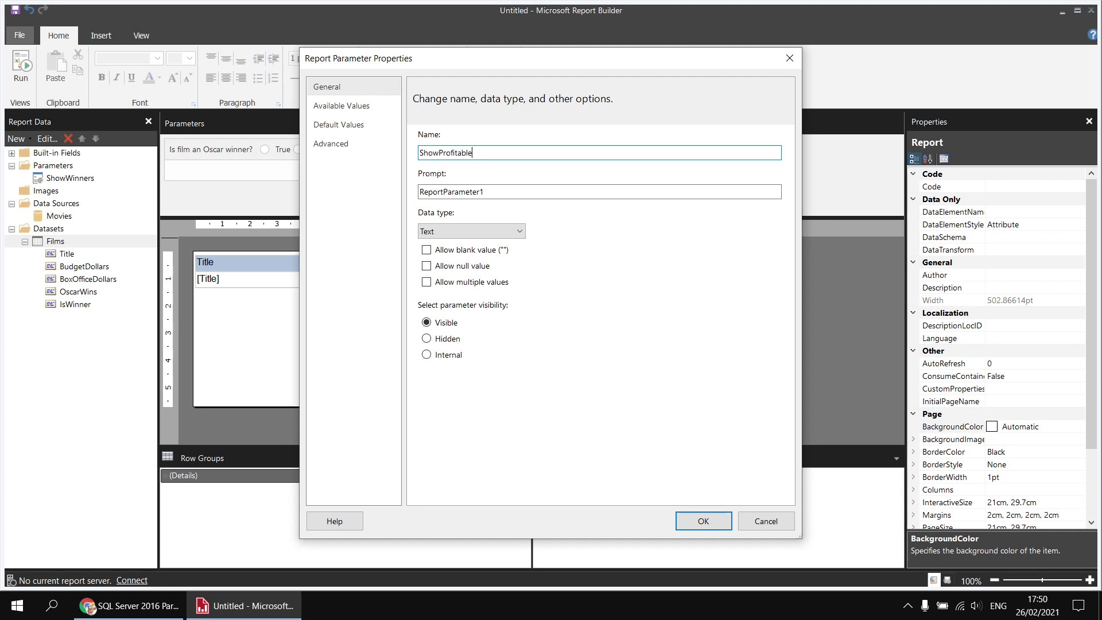
Give the ShowProfitable parameter the prompt "Is film profitable?" and the Boolean data type, and save it
double_click(443, 193)
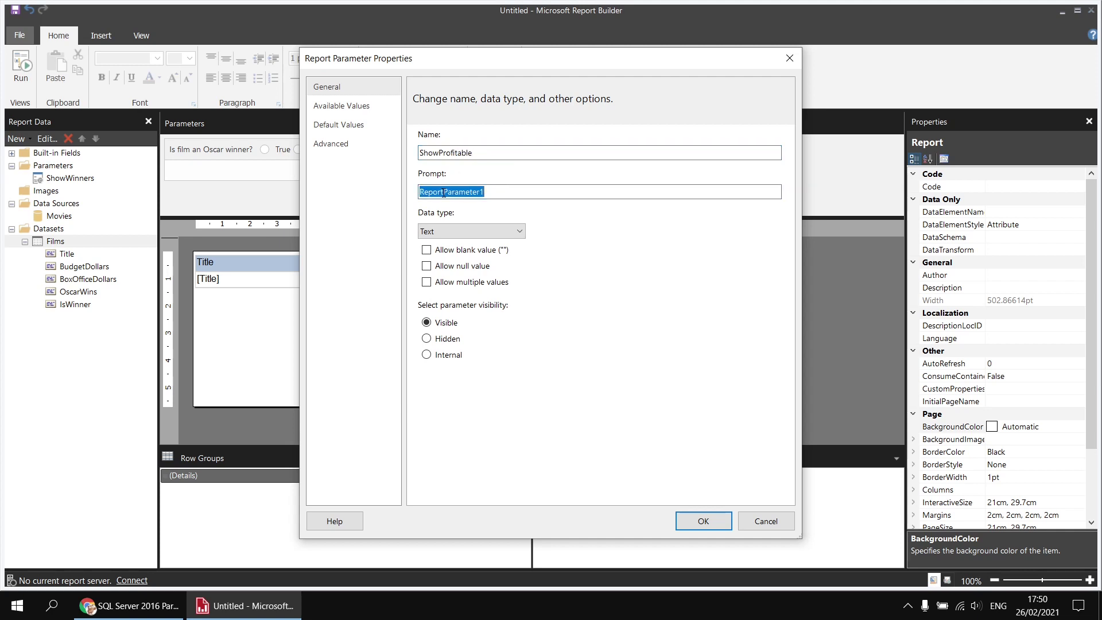
type("Is film p")
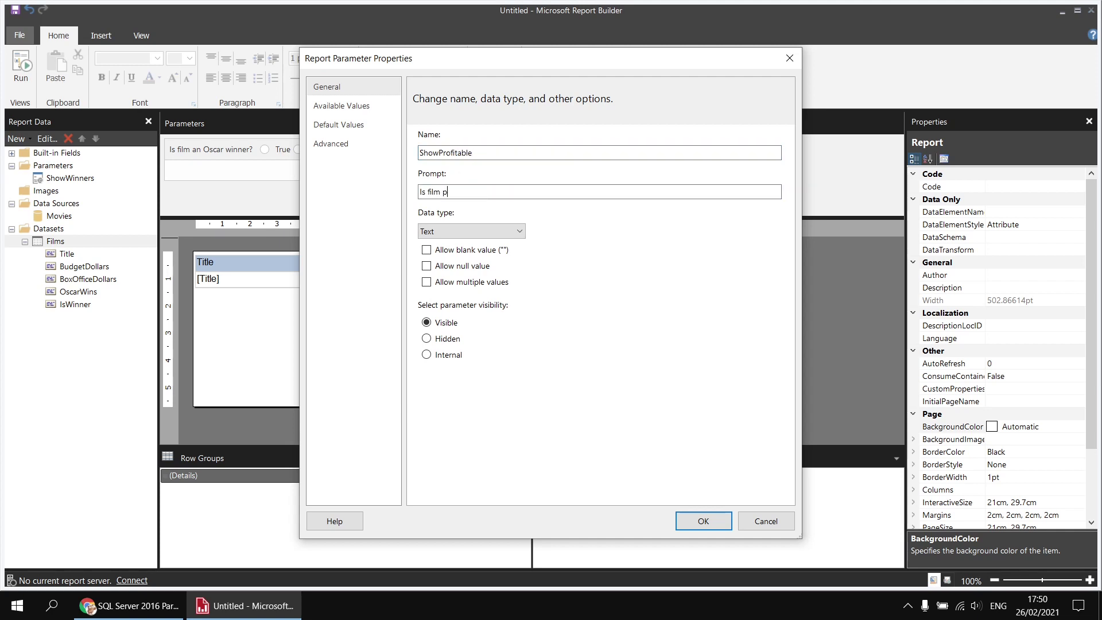
type("rofita")
key("BackSpace")
type("table?")
left_click(467, 232)
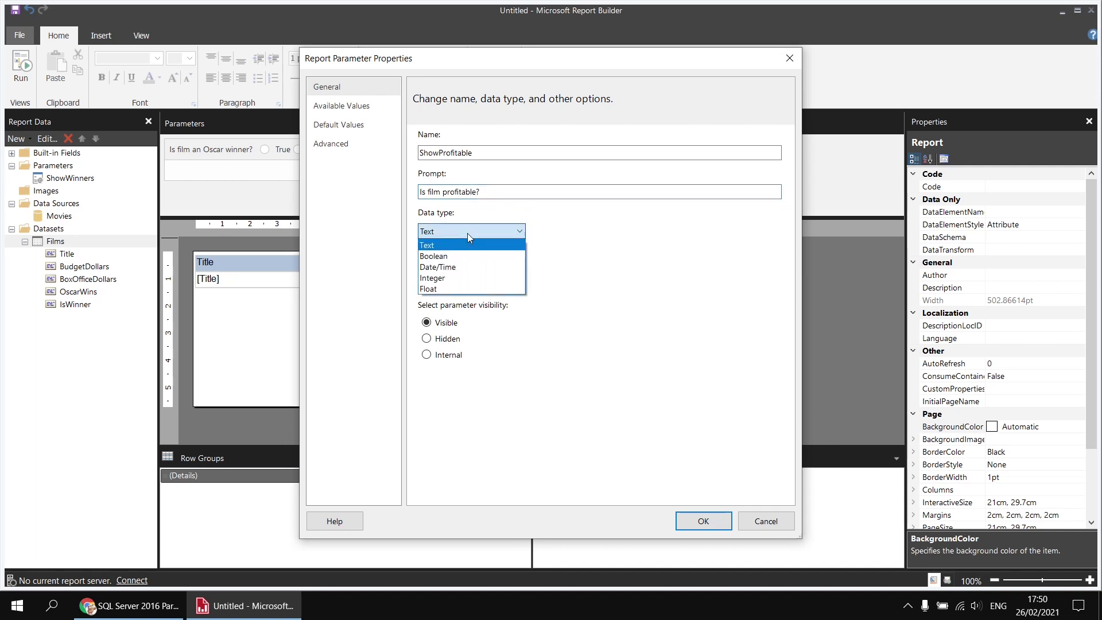
left_click(446, 257)
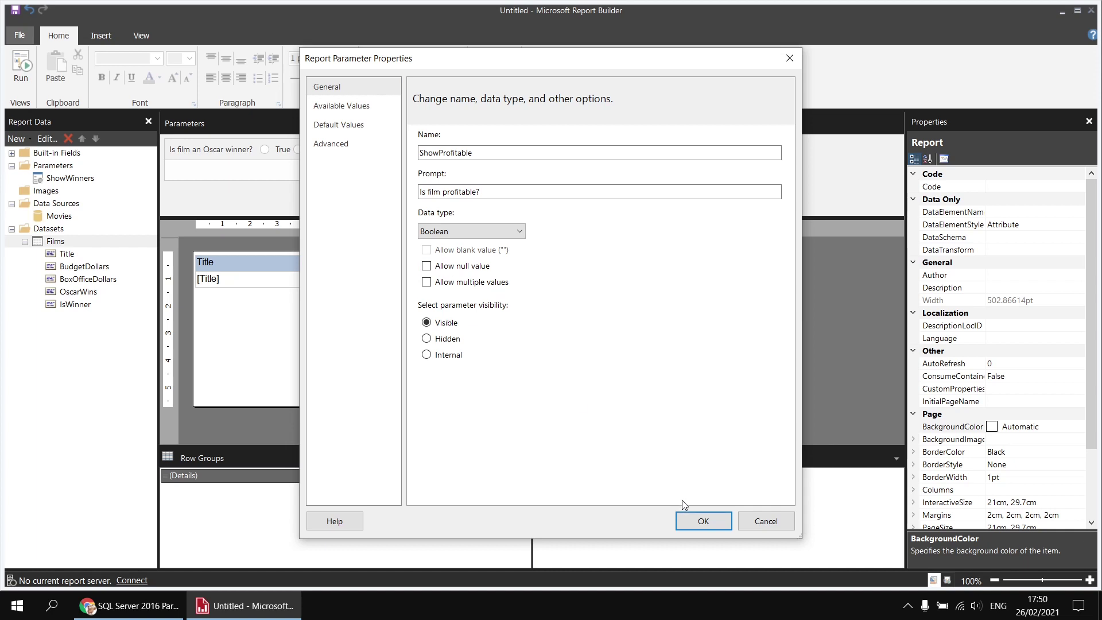
left_click(703, 522)
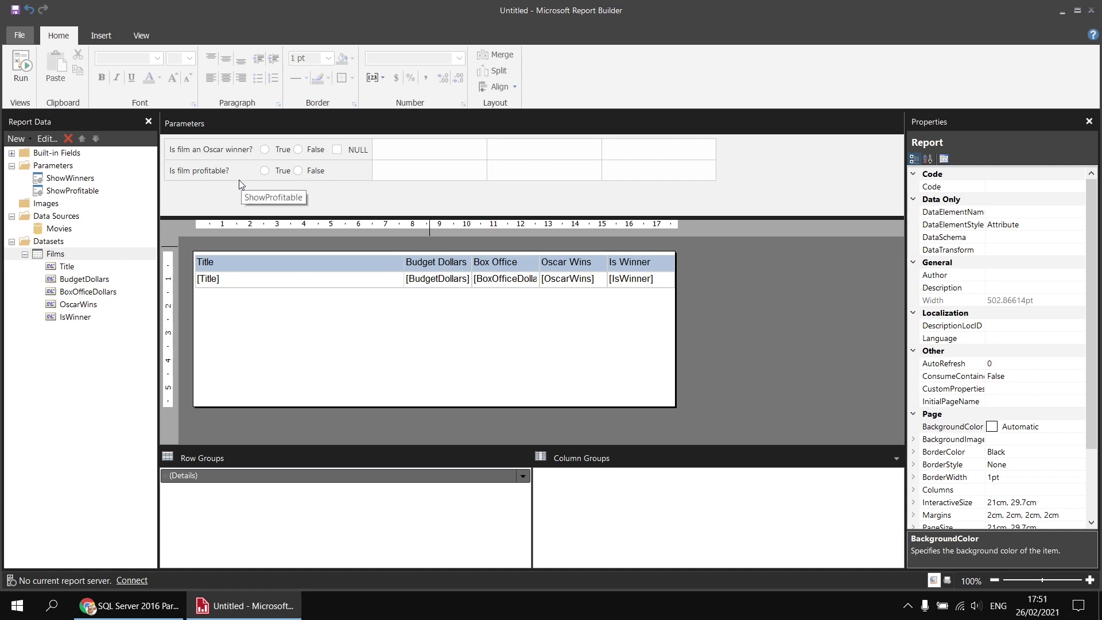
Add a second filter to the Films dataset
left_click_drag(76, 256, 78, 260)
right_click(79, 260)
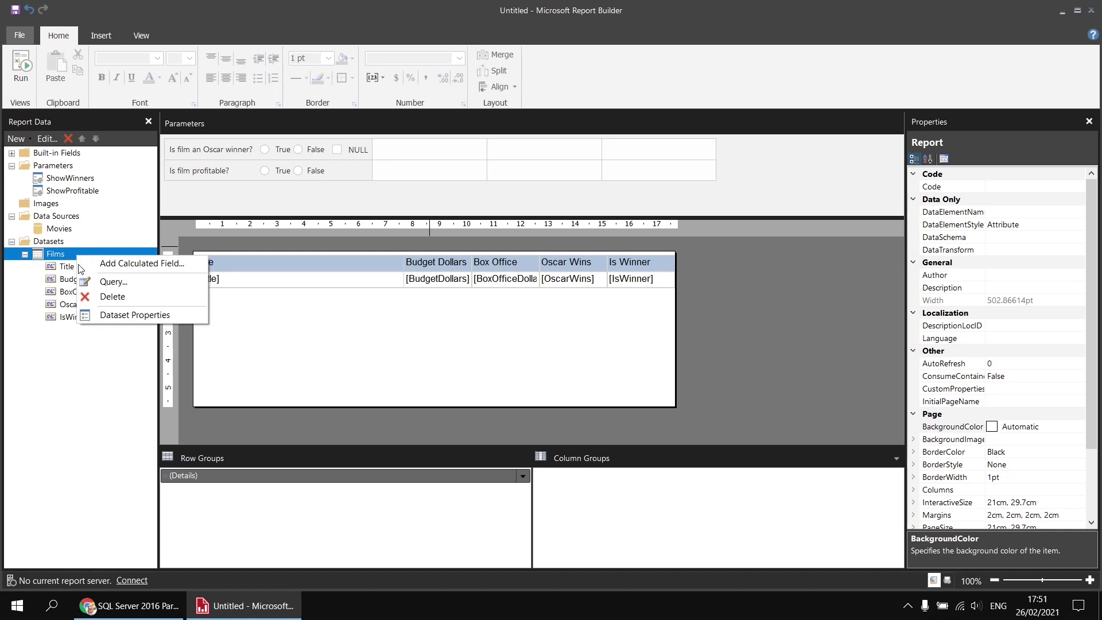
left_click(122, 316)
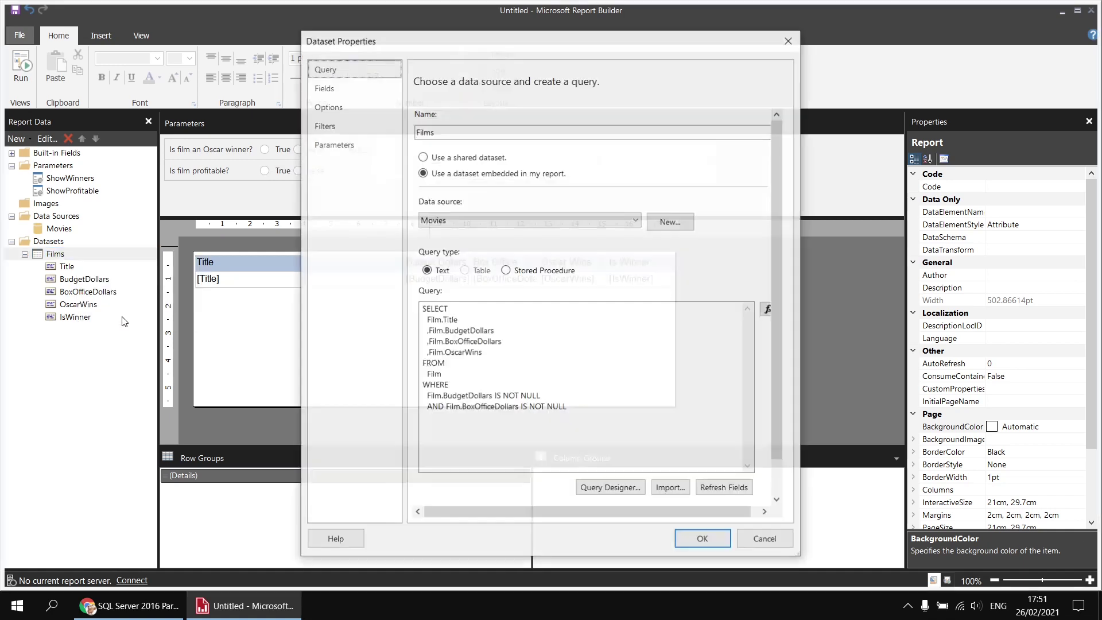
left_click(312, 128)
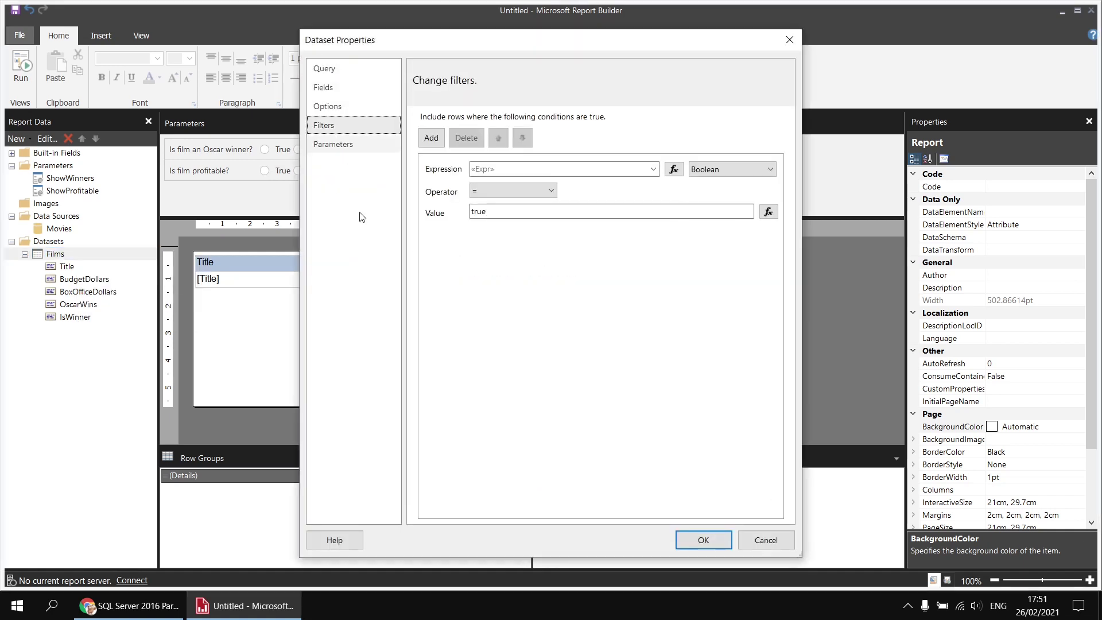
left_click(431, 138)
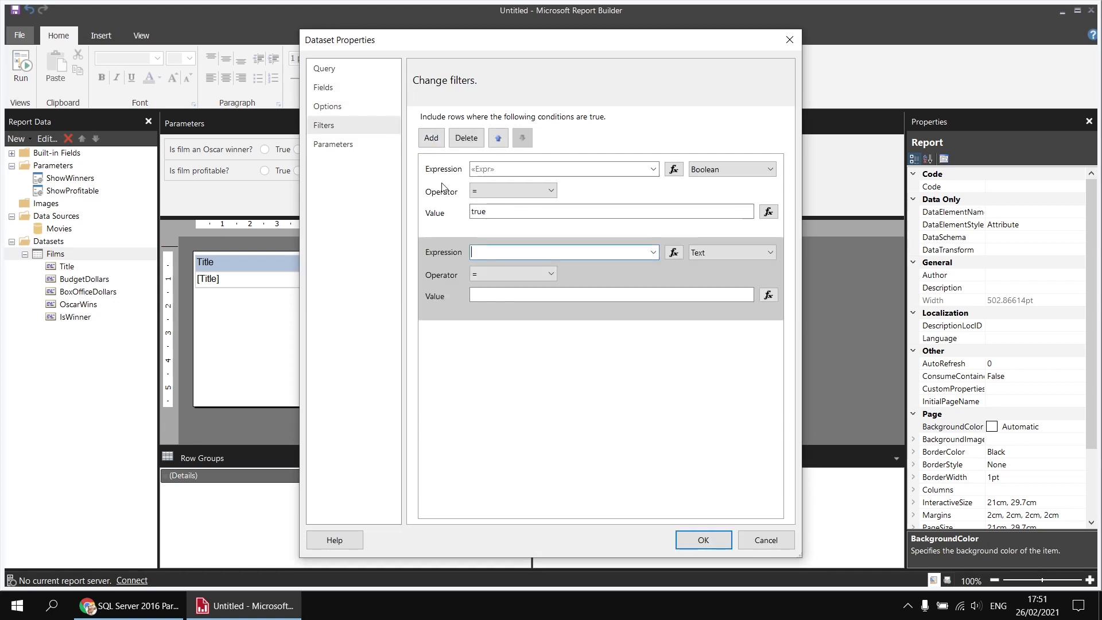
Set the new filter's expression to =(Fields!BoxOfficeDollars.Value > Fields!BudgetDollars.Value) = Parameters!ShowProfitable.Value
left_click(675, 252)
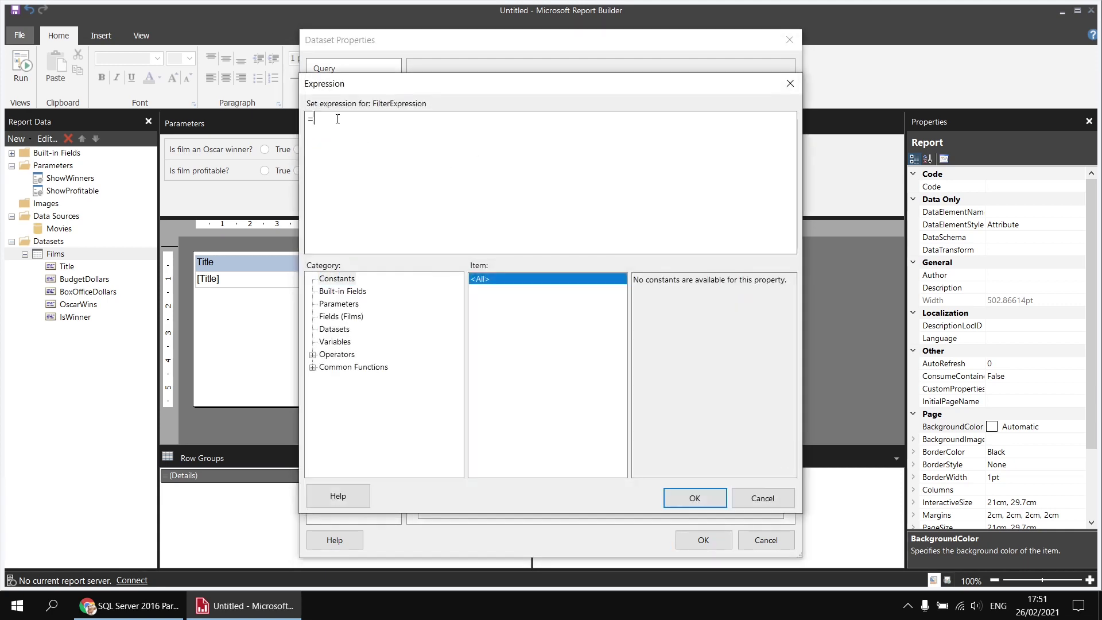
type("()")
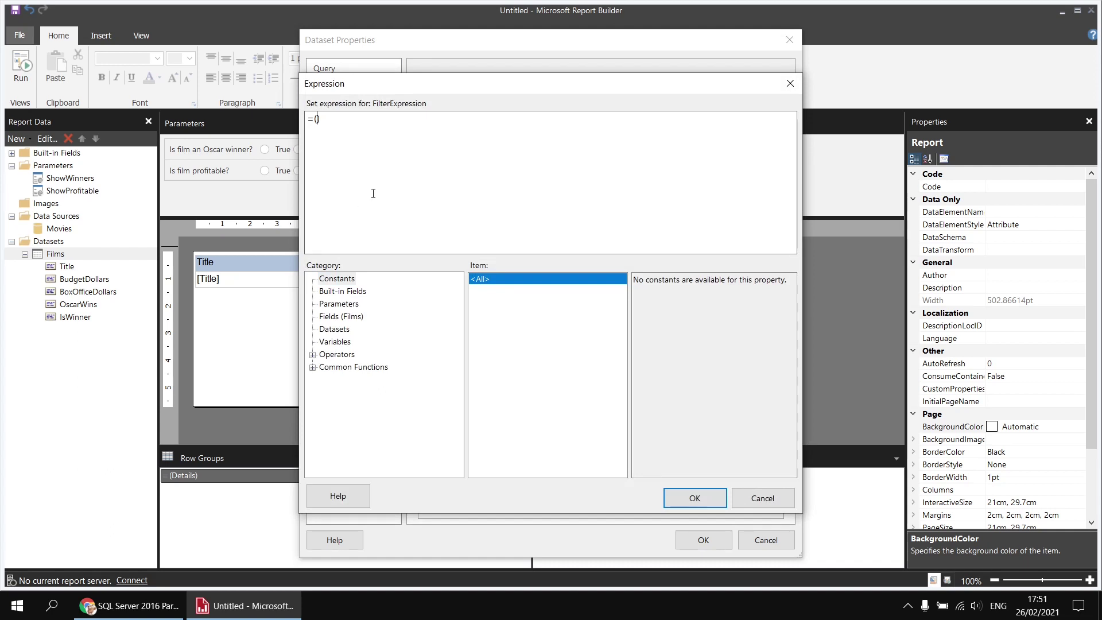
left_click(354, 317)
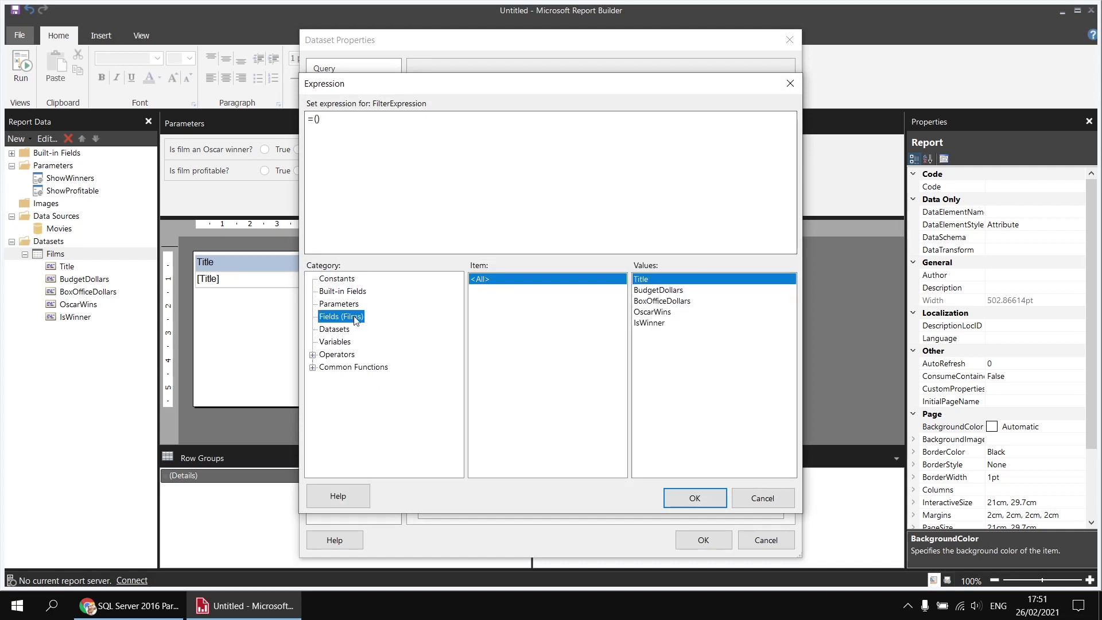
double_click(666, 302)
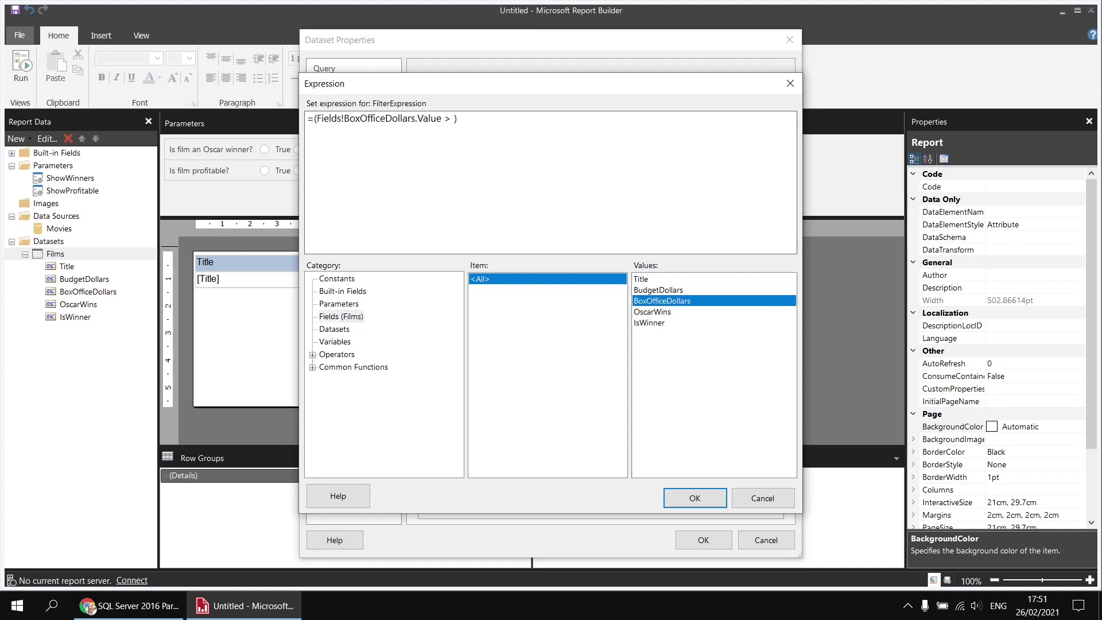
double_click(662, 290)
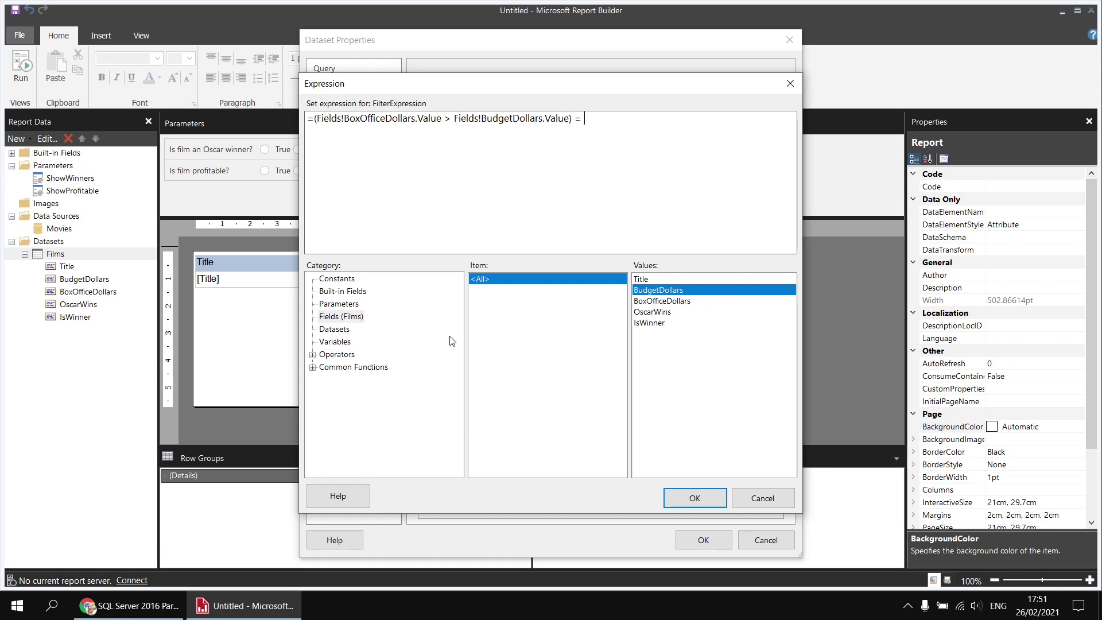
left_click(347, 303)
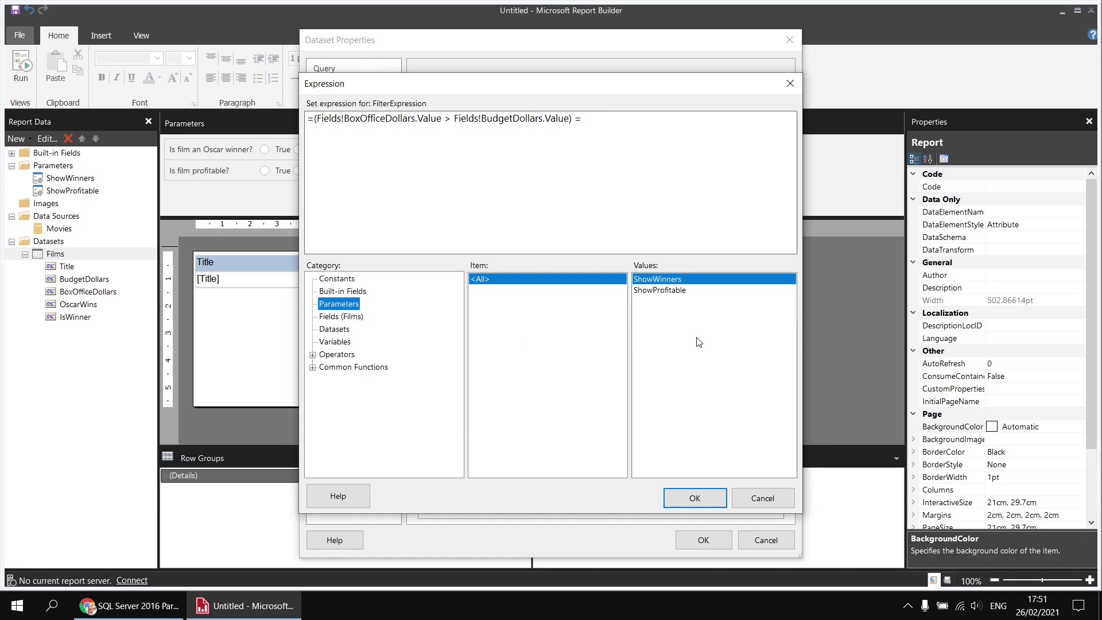
double_click(663, 291)
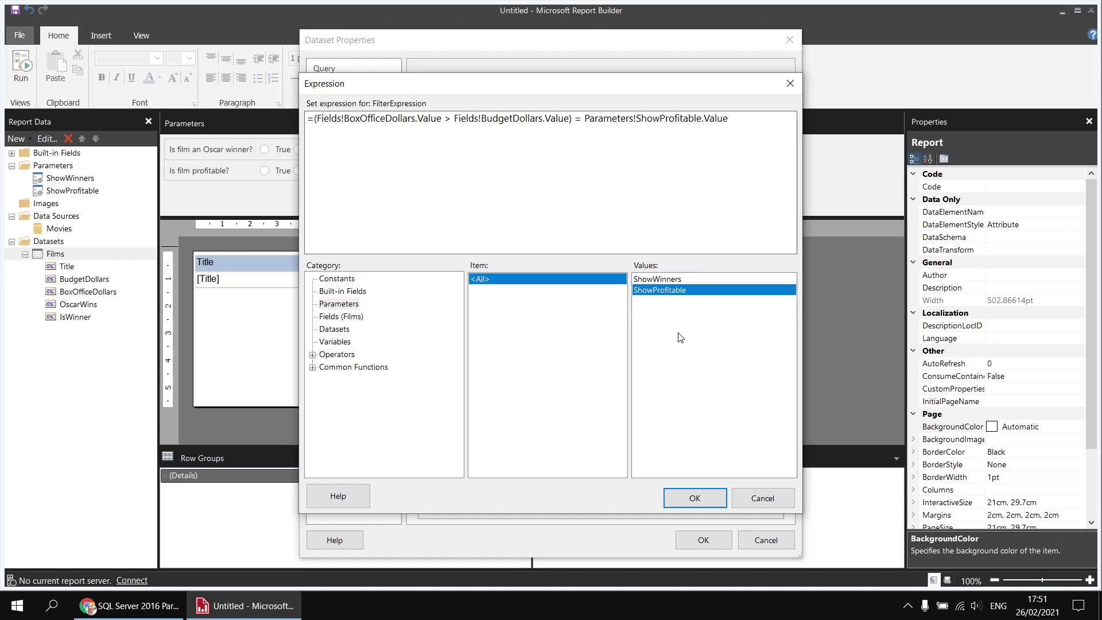
left_click(696, 499)
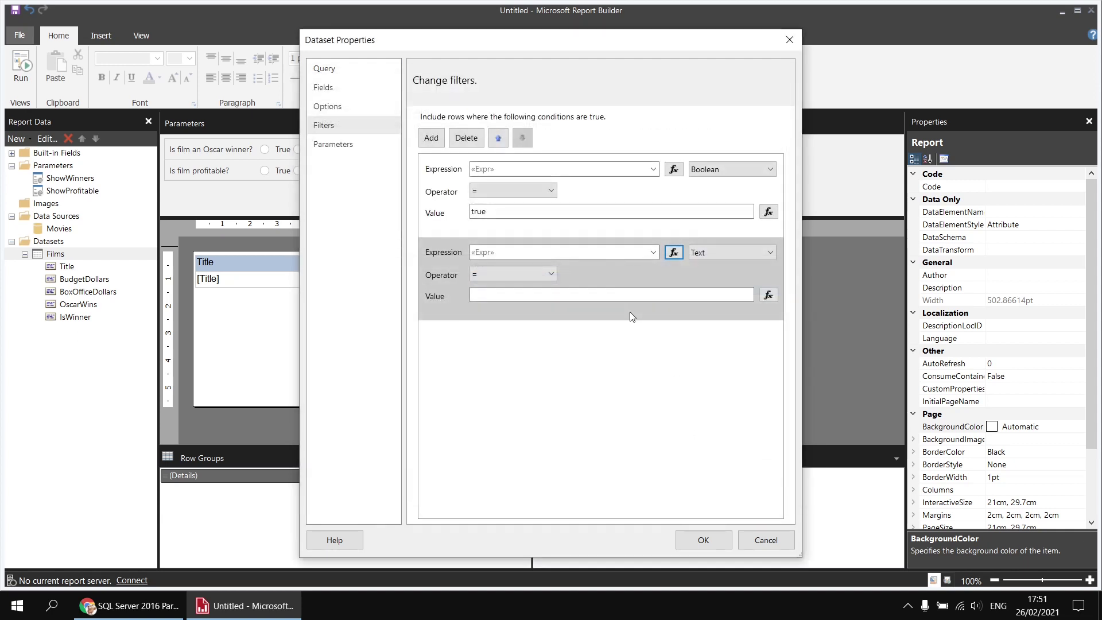
Set the second filter's data type to Boolean and its value to true, and save the dataset
left_click(703, 252)
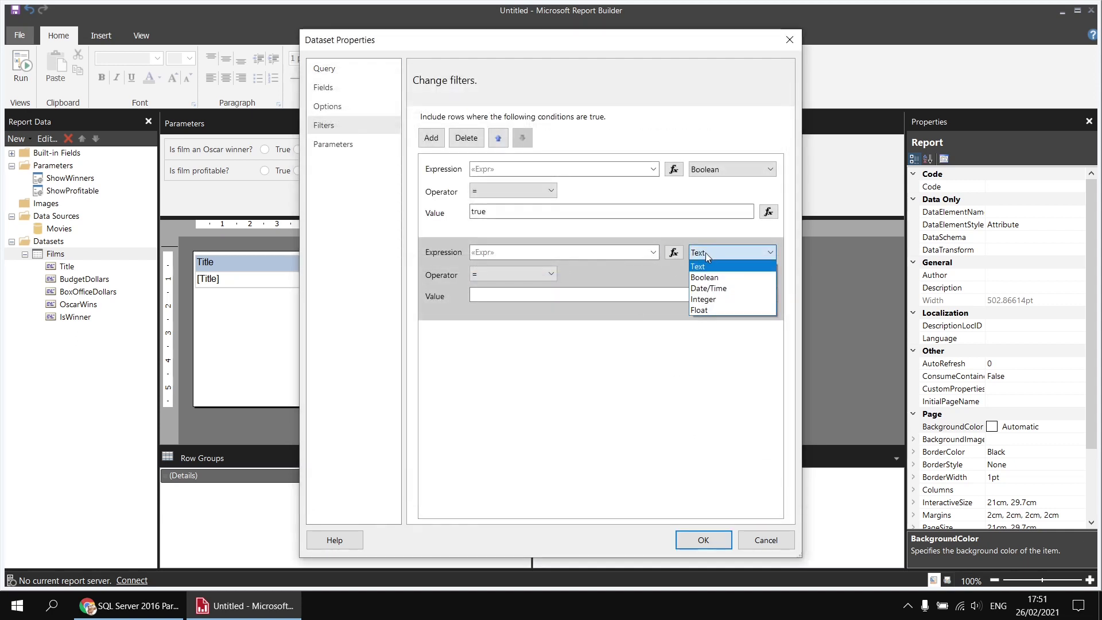
left_click(711, 278)
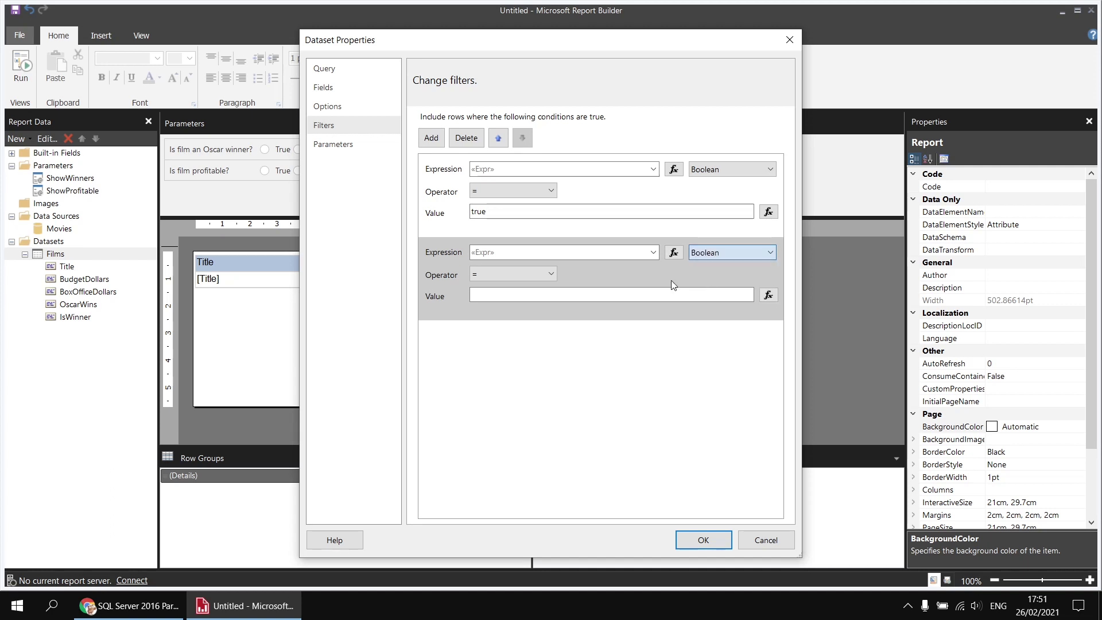
key("Tab")
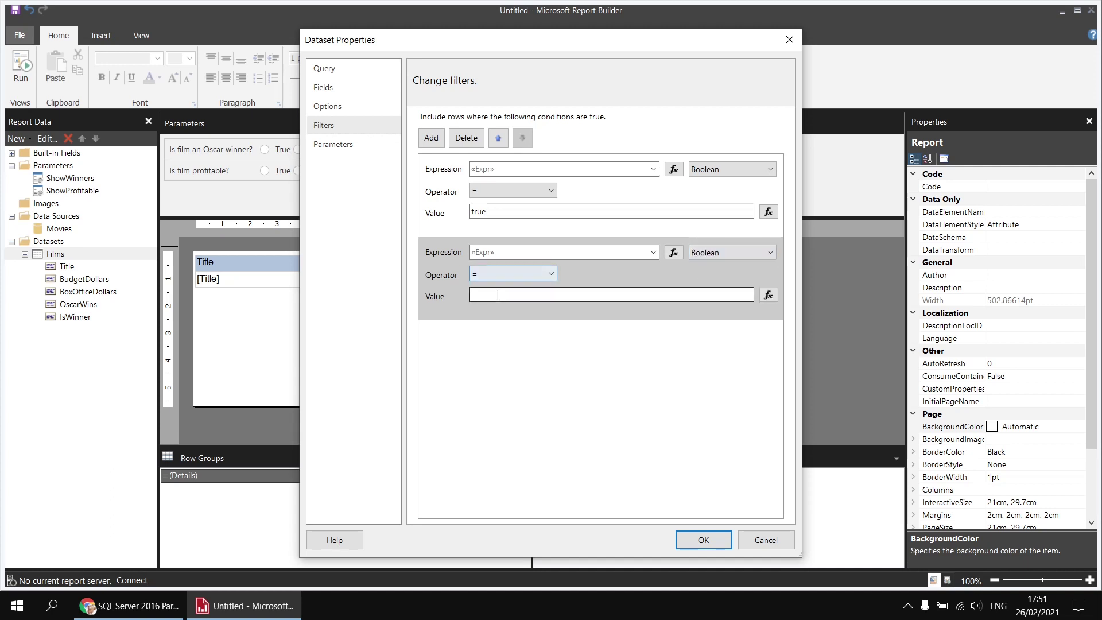
left_click(498, 296)
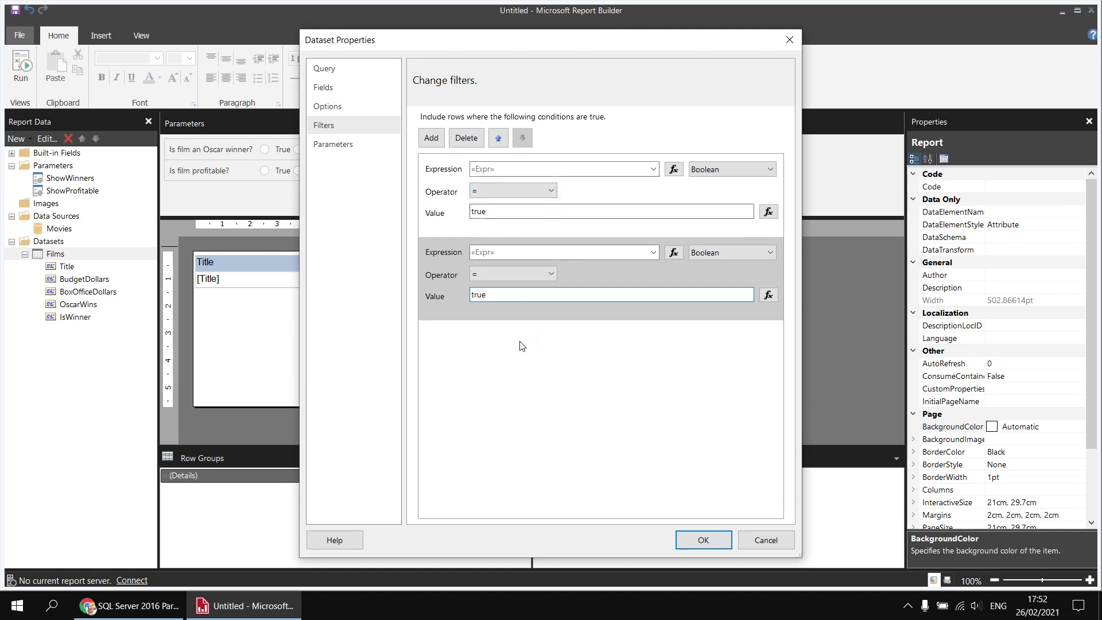
left_click(703, 539)
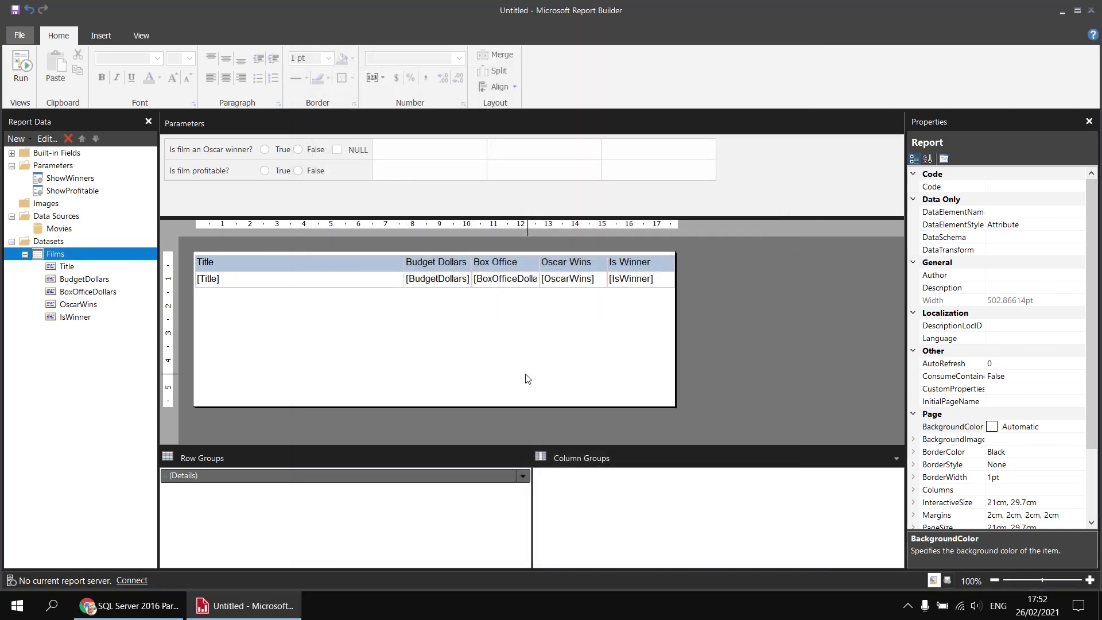
Run the report with the profitable parameter as True and False to check the filtering, and return to design view
left_click(23, 64)
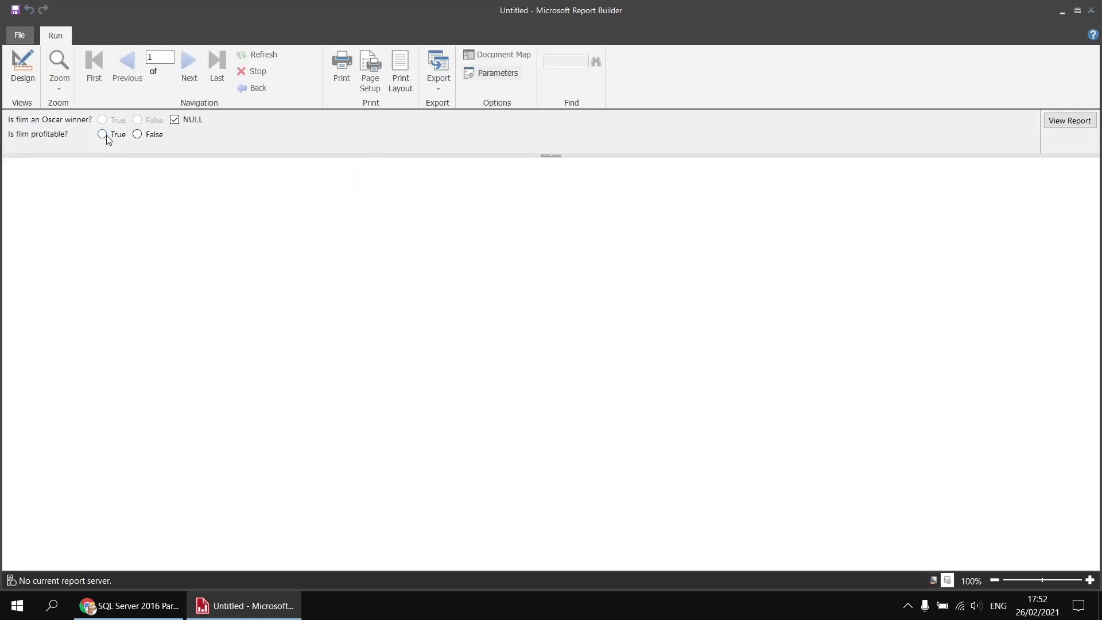
left_click(103, 134)
left_click(1069, 121)
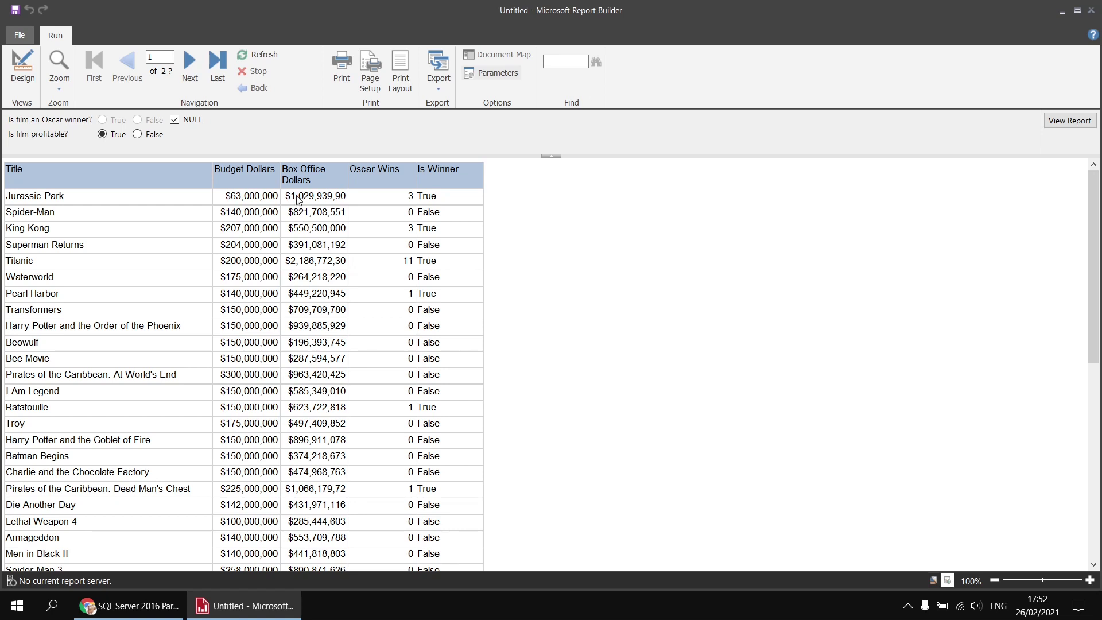
left_click(137, 135)
left_click(1069, 121)
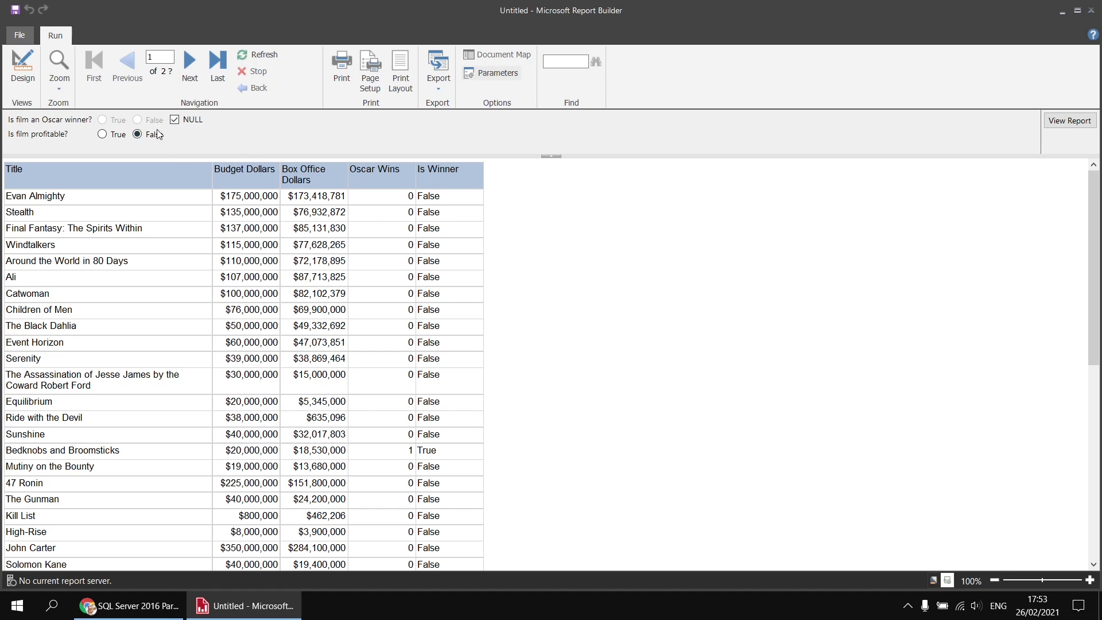
left_click(23, 66)
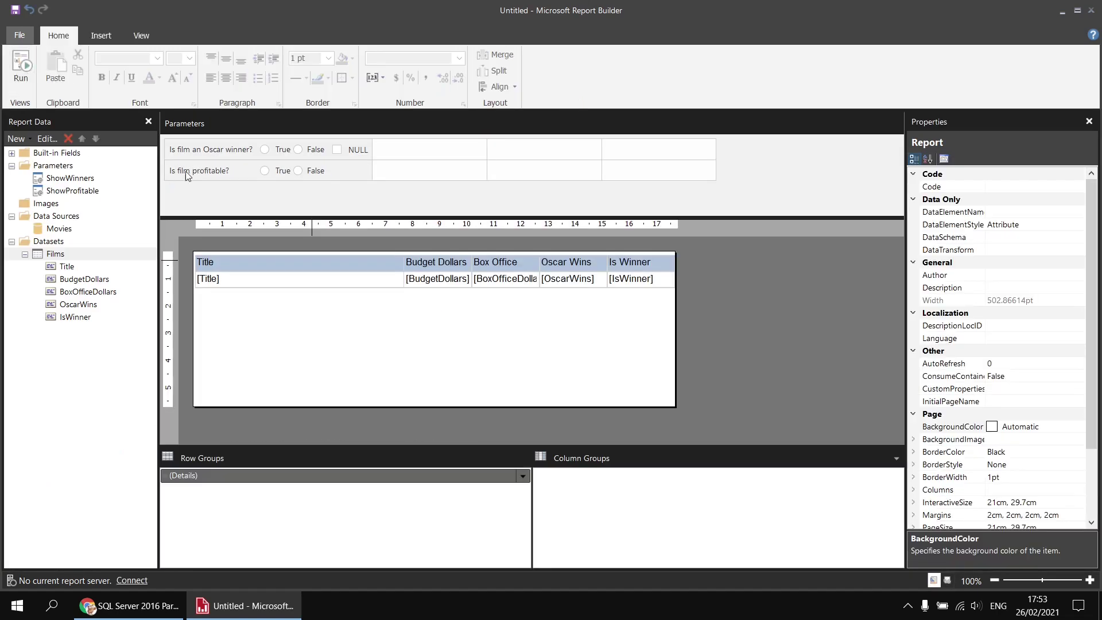
Allow null values for the ShowProfitable parameter and save it
double_click(199, 173)
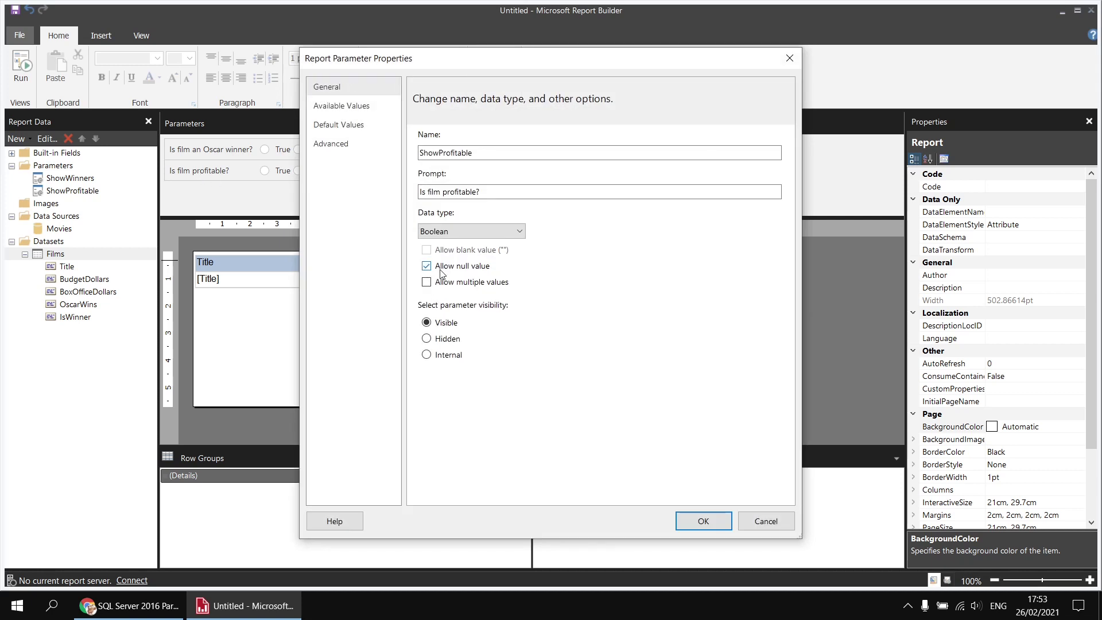
left_click(448, 272)
left_click(704, 522)
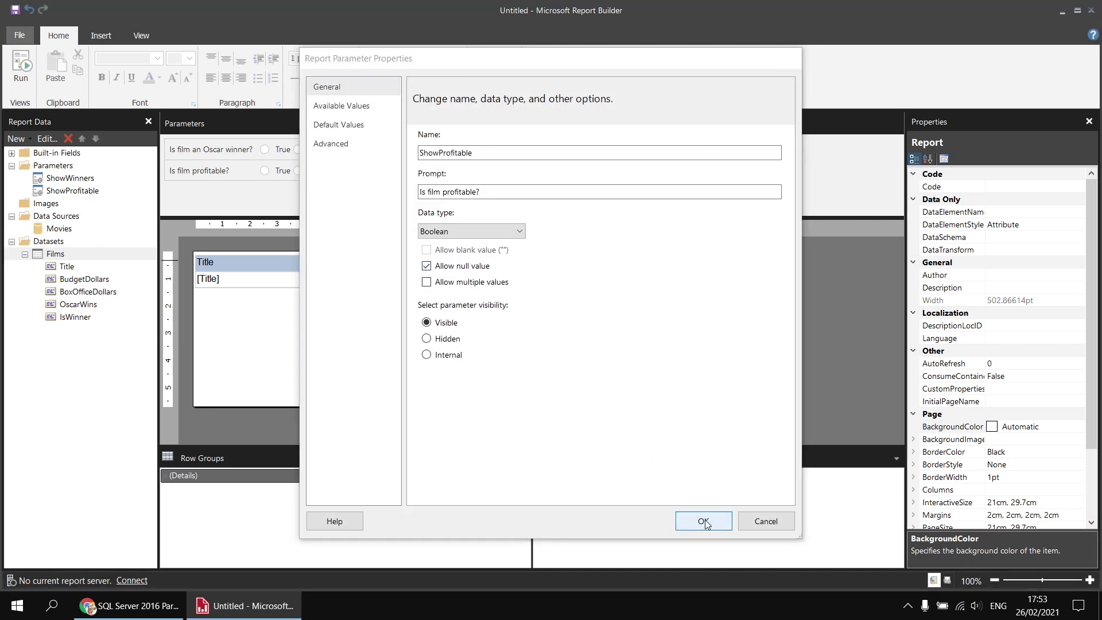
Append OR Parameters!ShowProfitable.Value Is Nothing to the Films dataset's second filter expression, and save the dataset
right_click(79, 254)
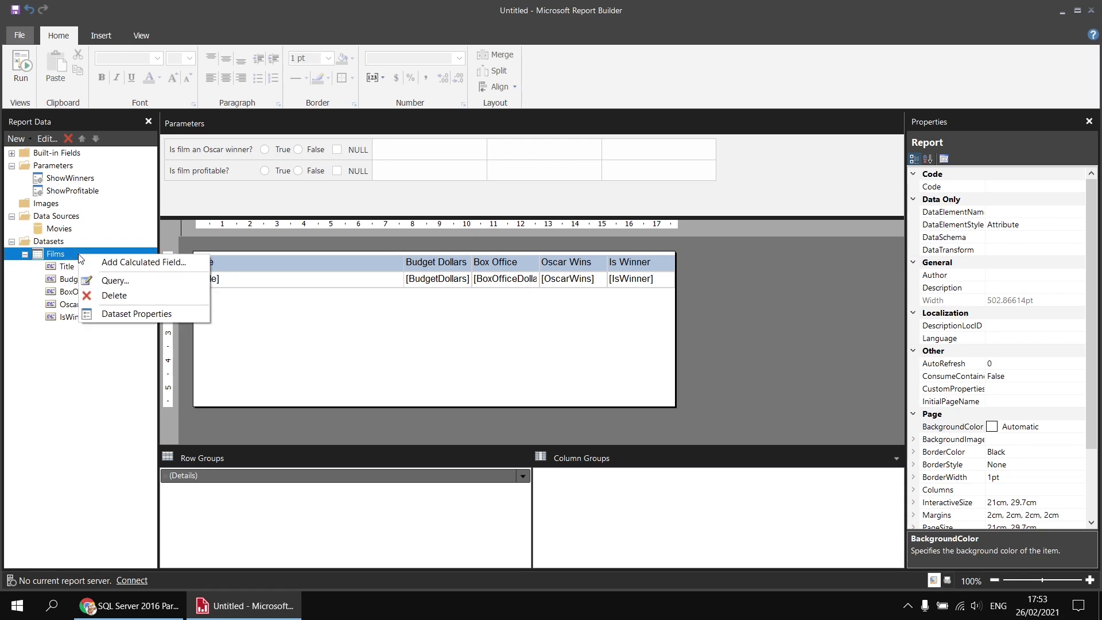
left_click(150, 315)
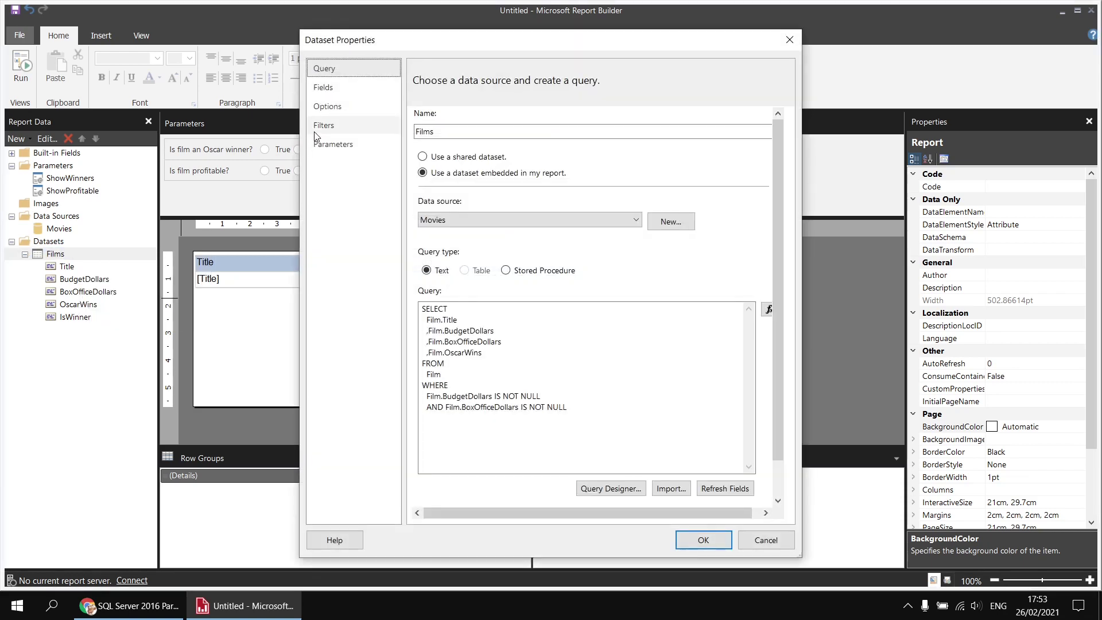
left_click(319, 126)
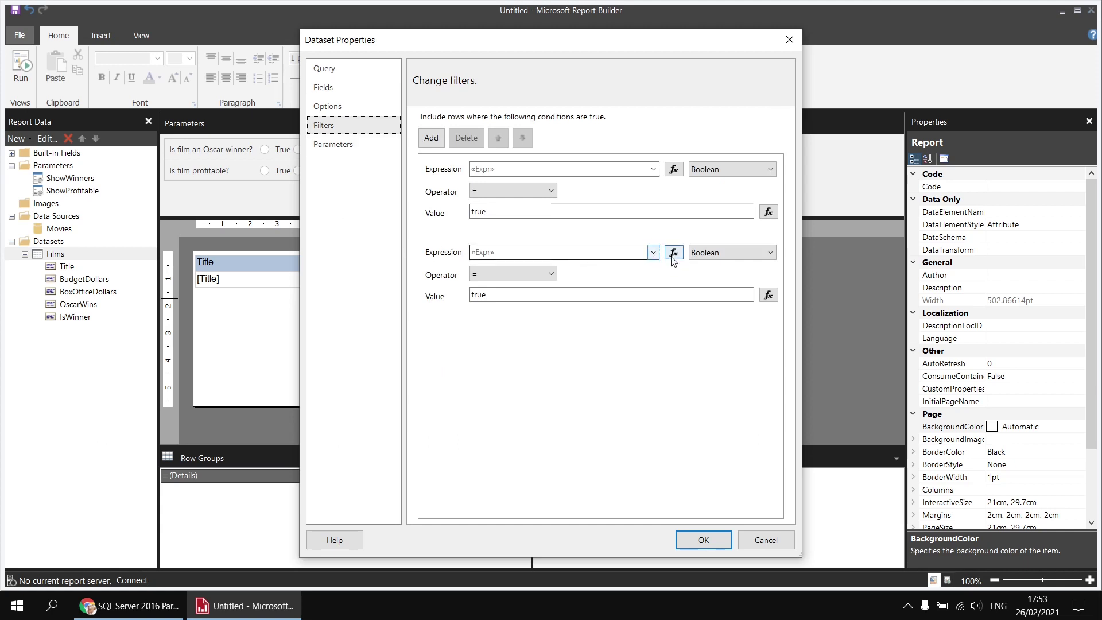
left_click(674, 253)
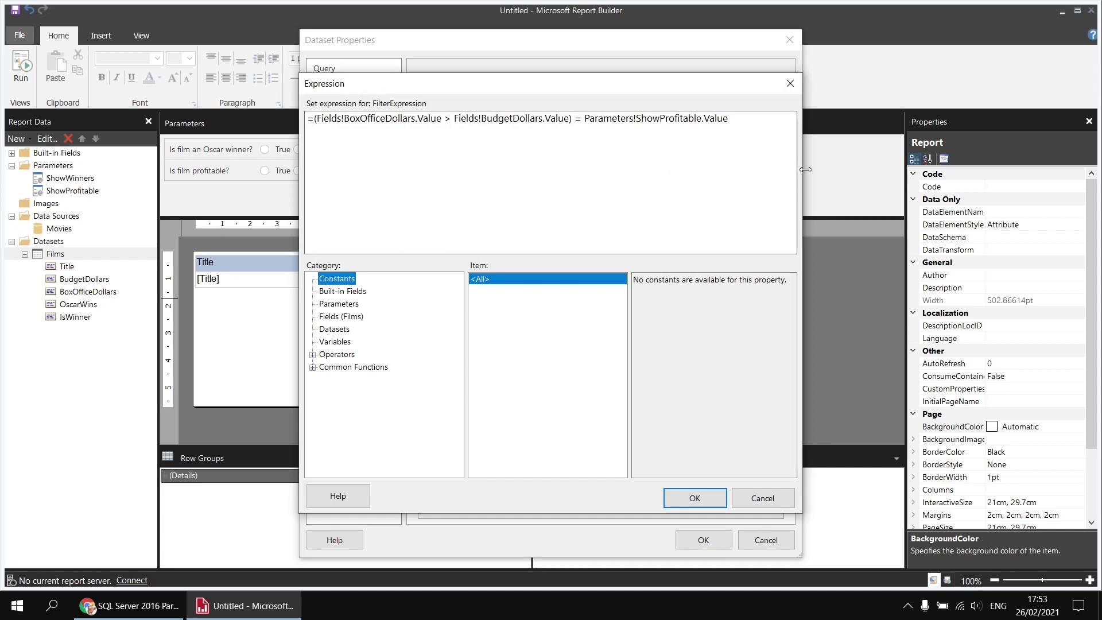
left_click_drag(806, 169, 920, 164)
left_click_drag(760, 119, 314, 117)
left_click(741, 116)
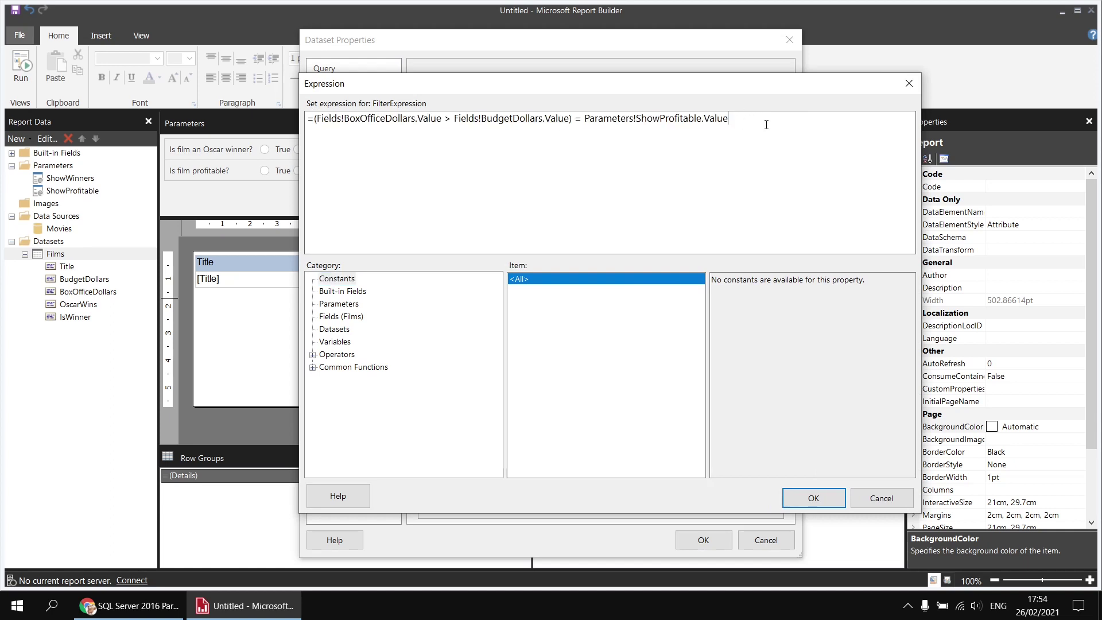
type("OR")
left_click(336, 304)
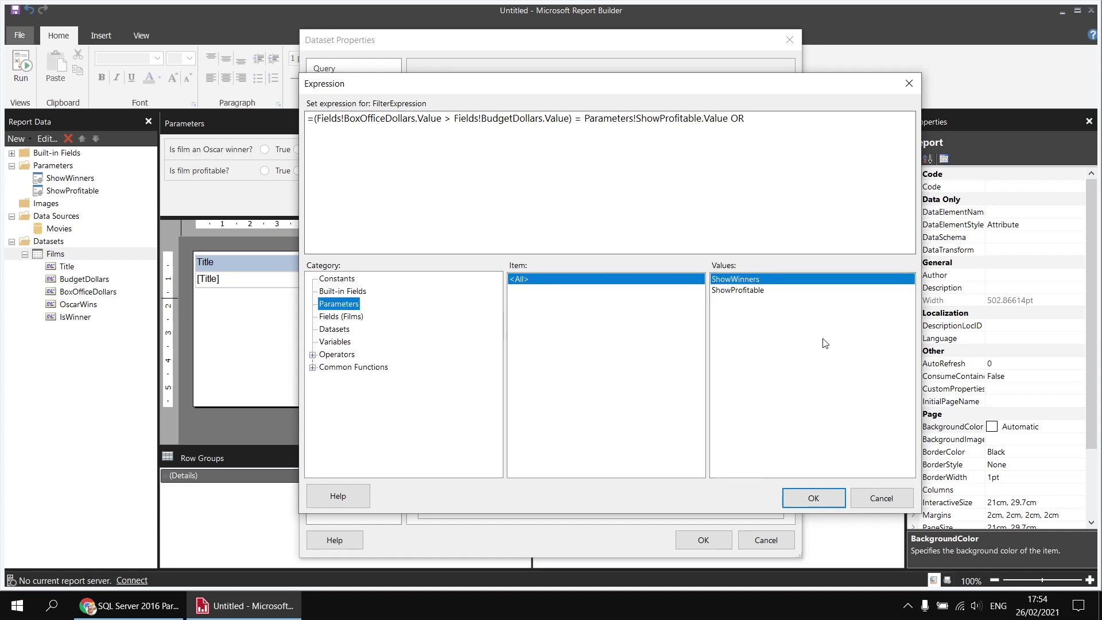
double_click(752, 291)
type("I")
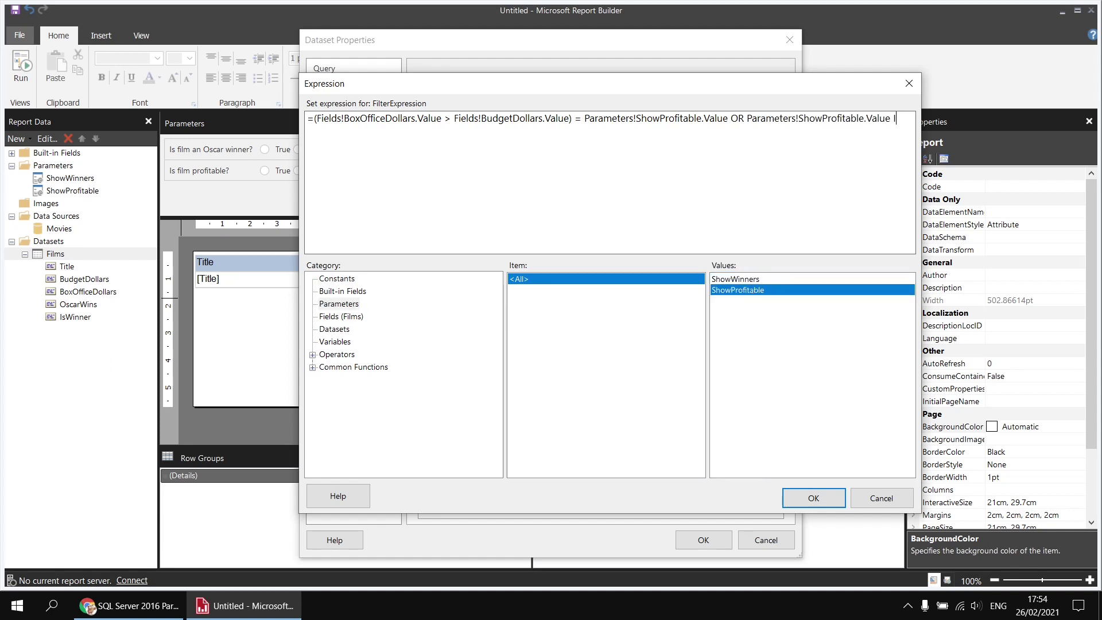
type("s Nothing")
left_click_drag(922, 206, 1005, 201)
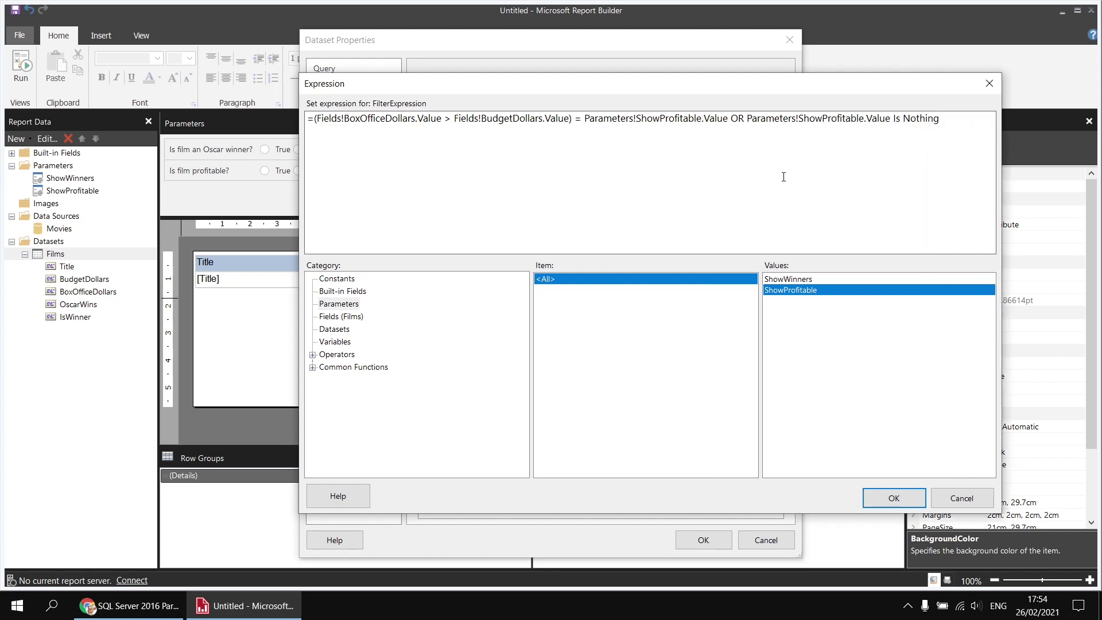
left_click(894, 498)
left_click(704, 540)
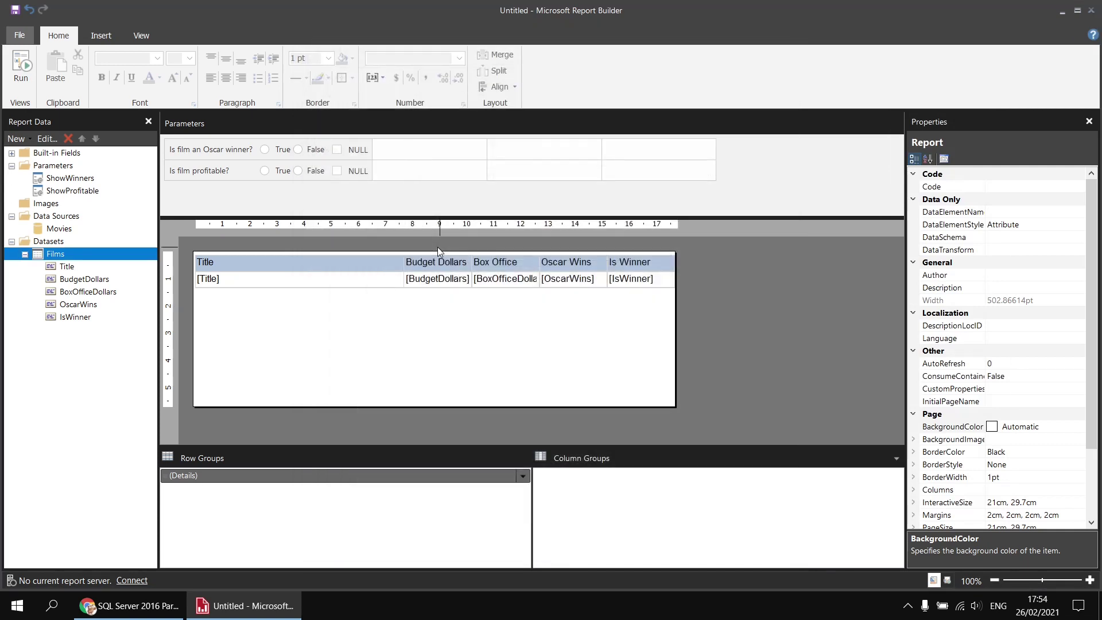
Delete the Is Winner column from the table and narrow the report body to the table's width
left_click(657, 264)
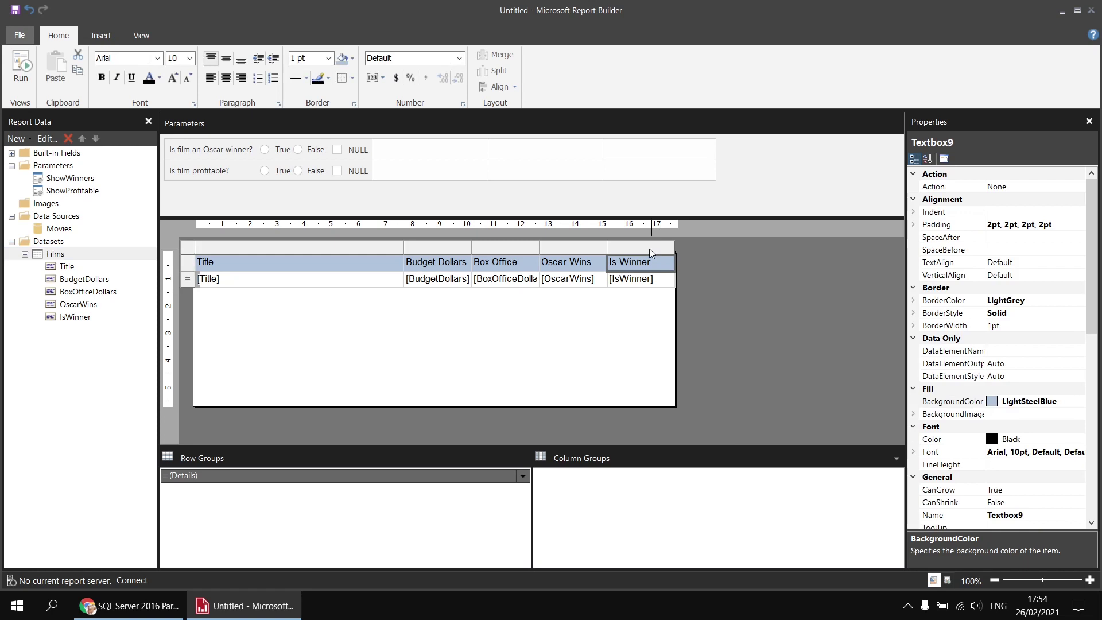
right_click(650, 252)
left_click(666, 271)
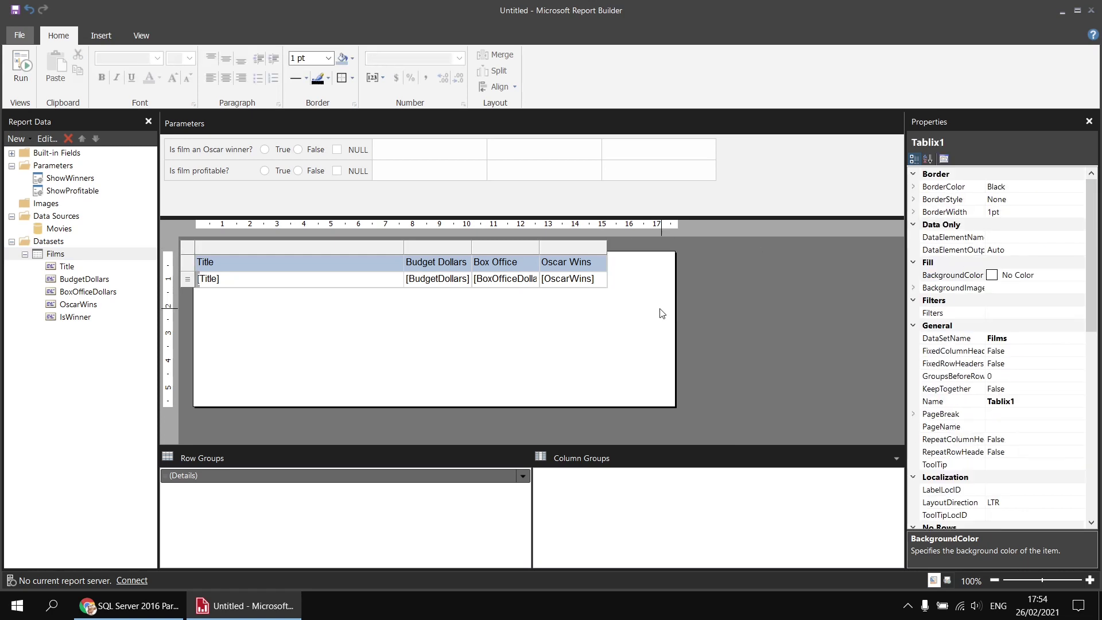
left_click_drag(676, 316, 607, 313)
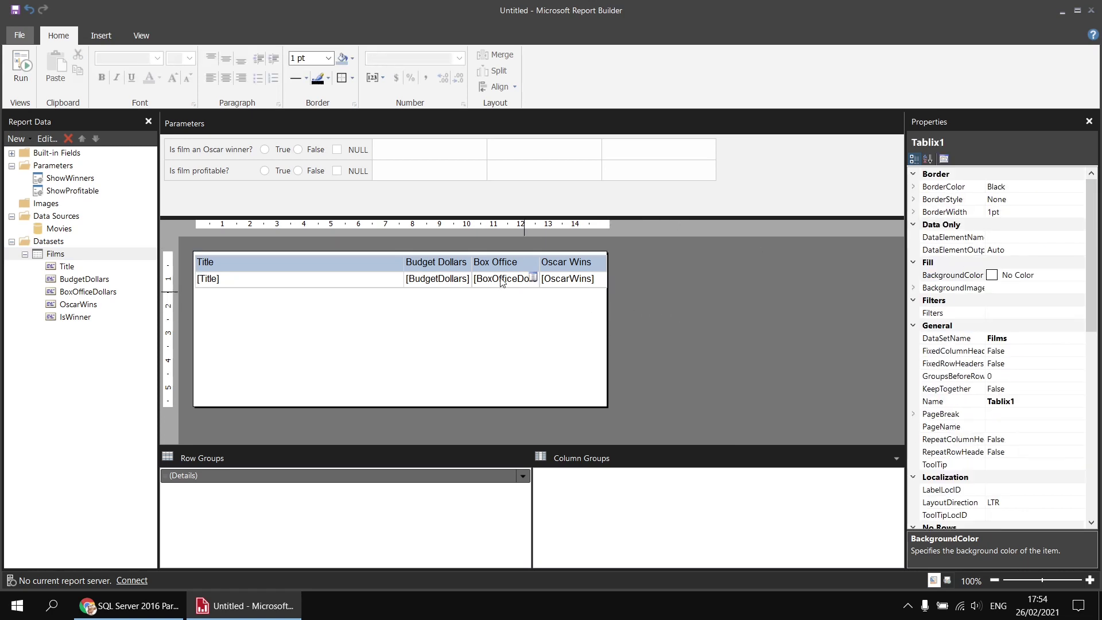
Run the report with both parameters null, and view it again with the profitable parameter as False
left_click(20, 66)
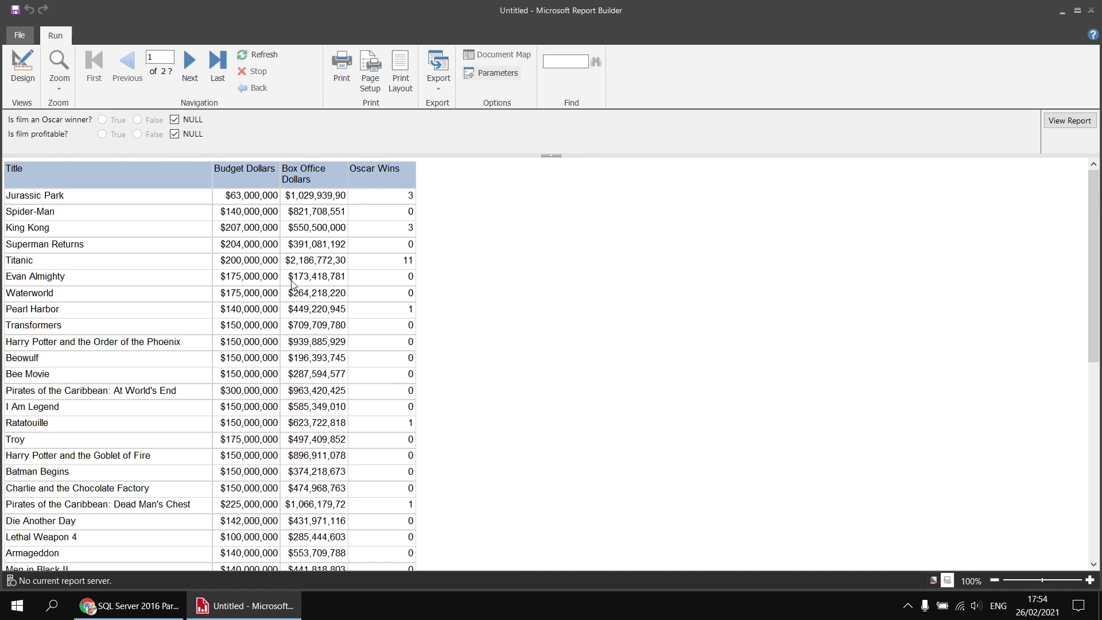
left_click(175, 135)
left_click(137, 135)
left_click(1070, 122)
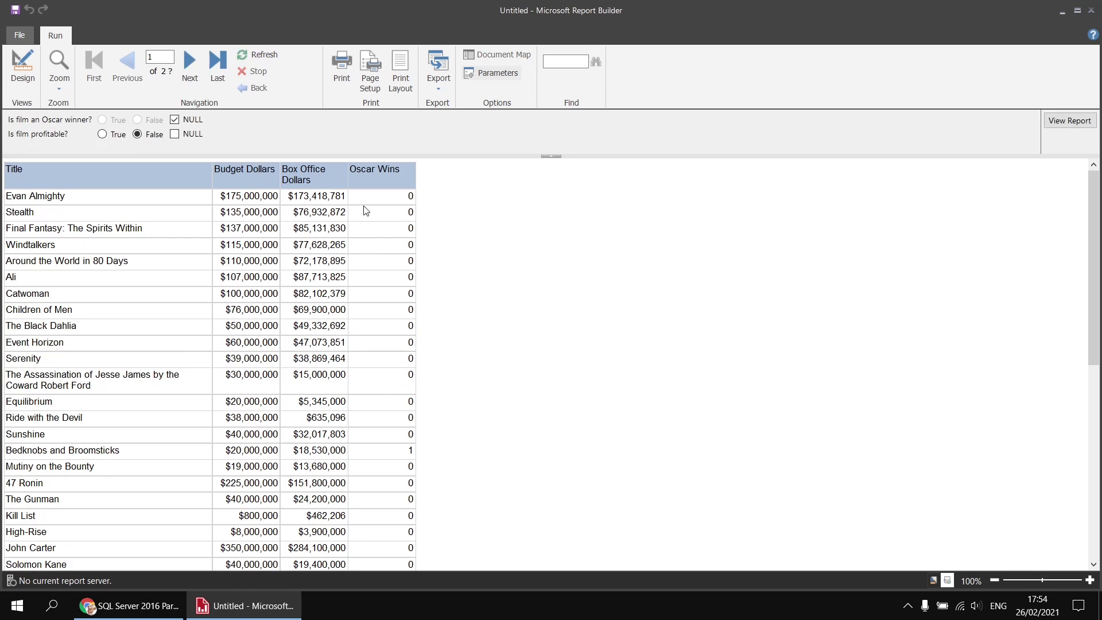
View the report for unprofitable Oscar winners, and again for profitable films that are not Oscar winners
left_click(174, 119)
left_click(102, 119)
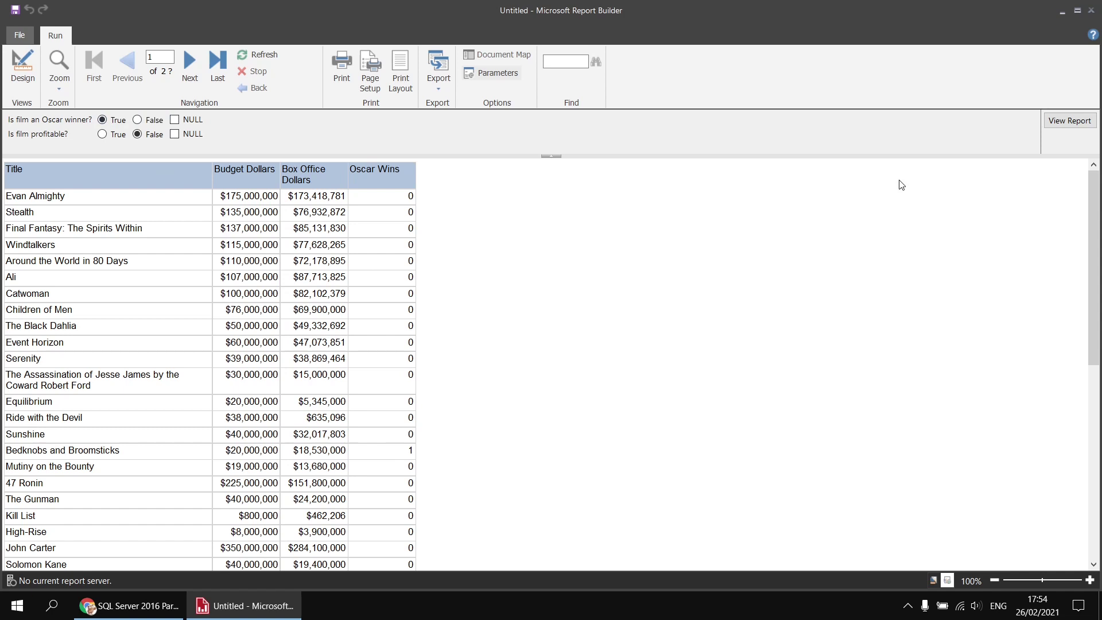
left_click(1067, 121)
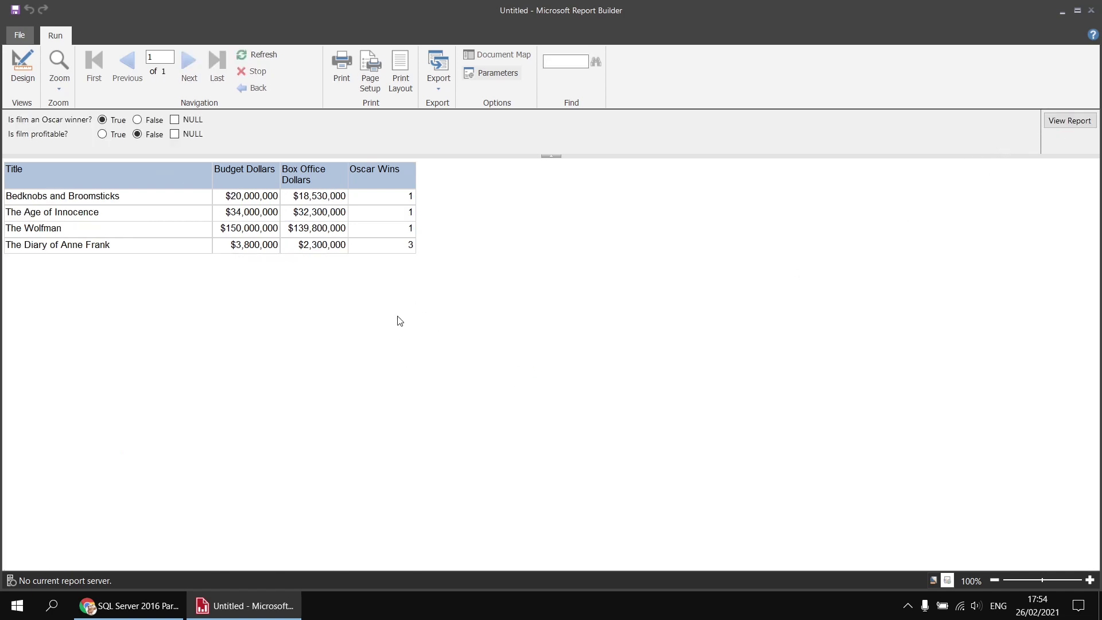
left_click(102, 134)
left_click(137, 120)
left_click(1069, 122)
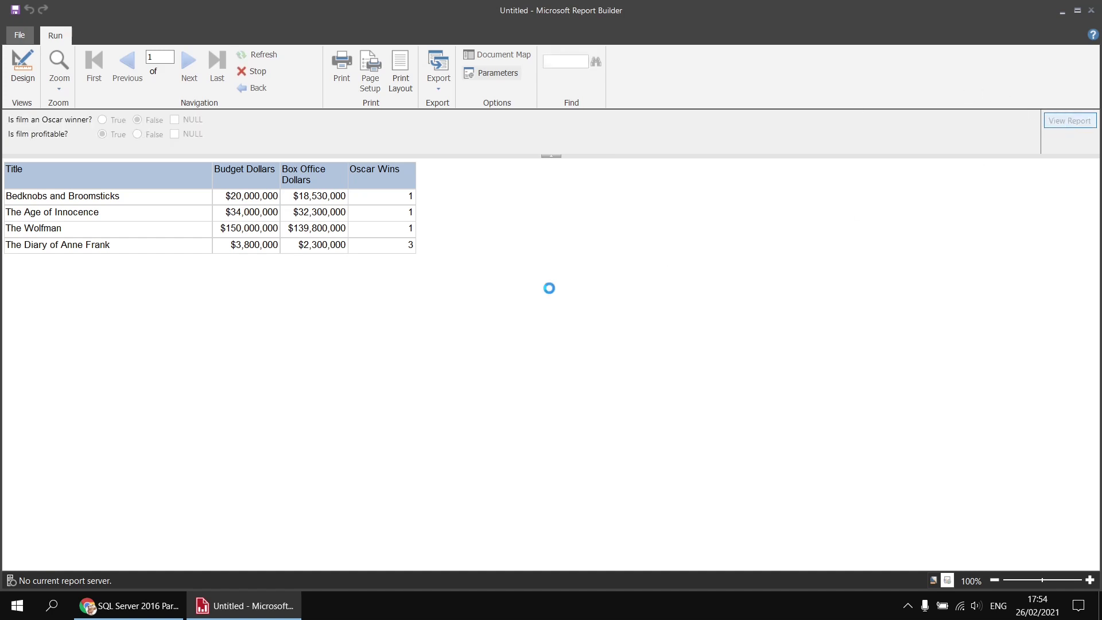